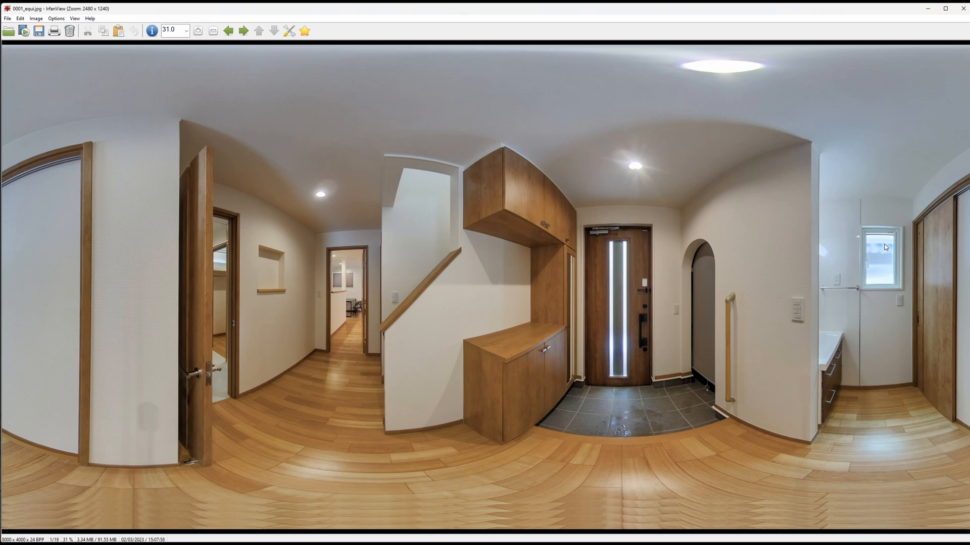
Step: Browse the equirectangular panoramas from 0001_equi to 0004_equi and return to the hallway image 0002_equi
key("Right")
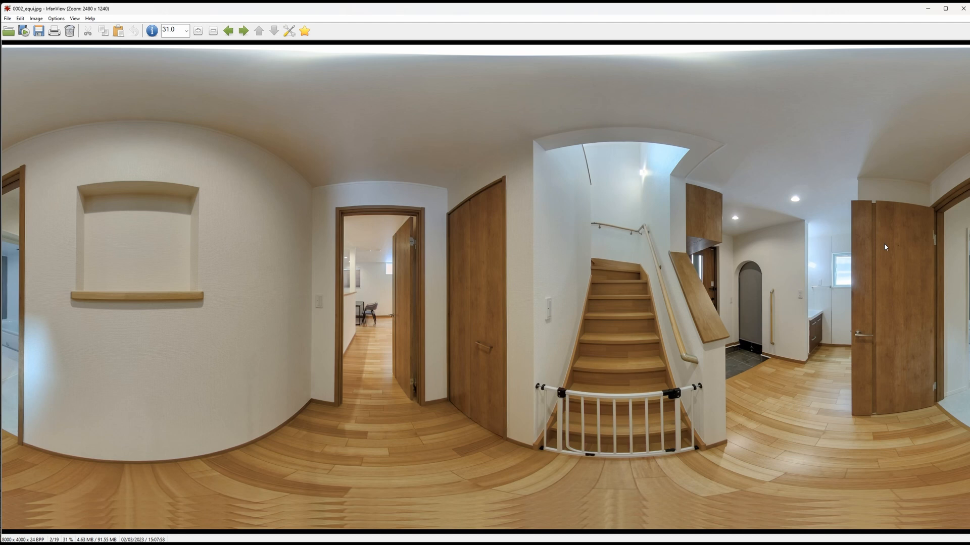
key("Right")
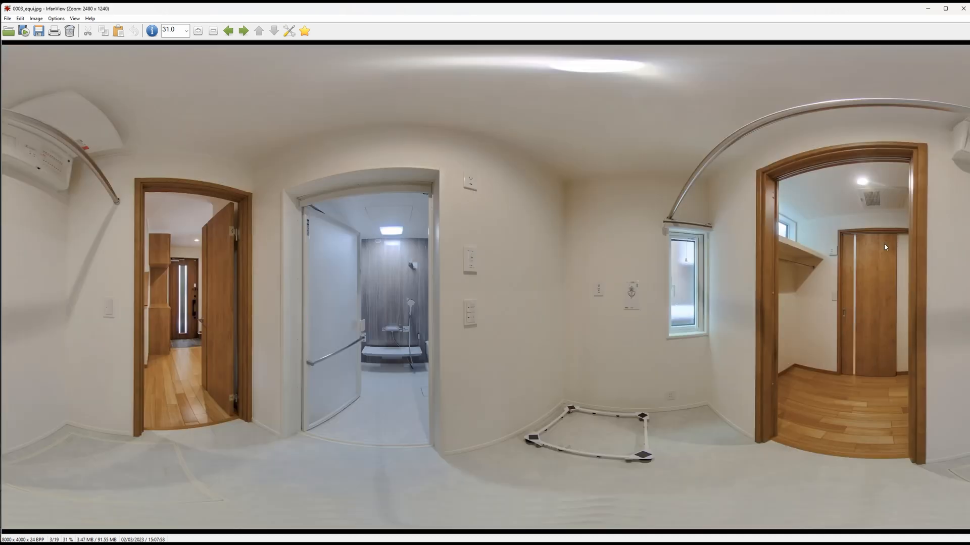
key("Right")
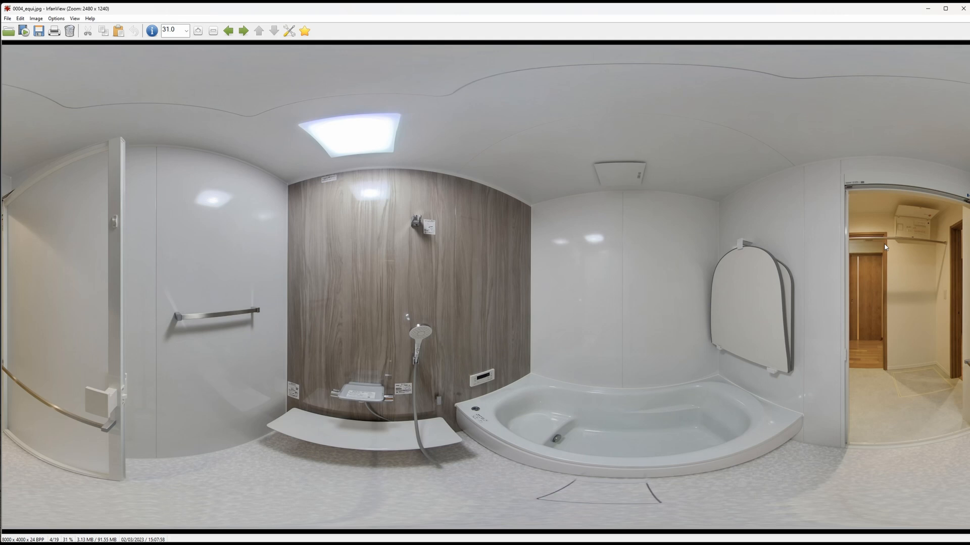
key("Left")
key("Left")
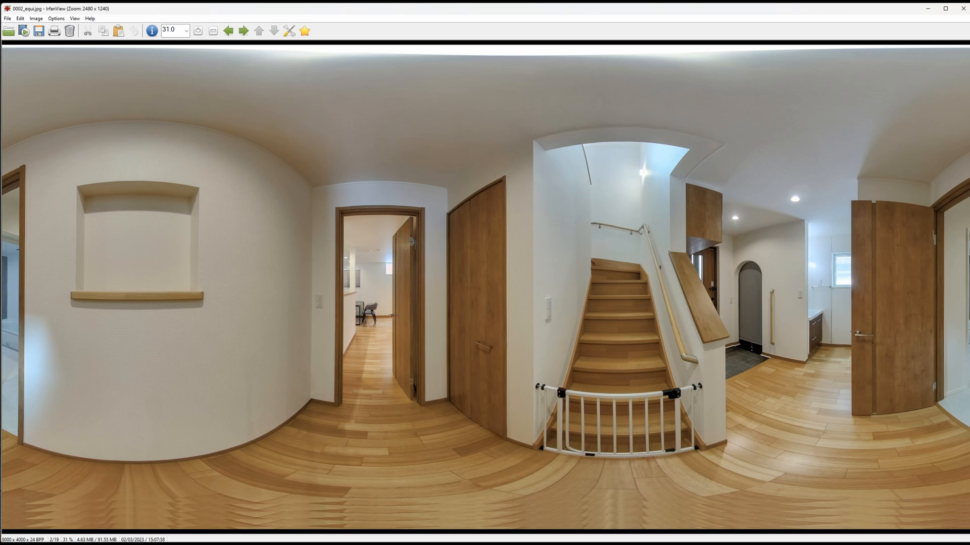
Step: Switch to 3DVista and inspect the floor hotspots in panoramas 0001_equi and 0002_equi
key("alt+Tab")
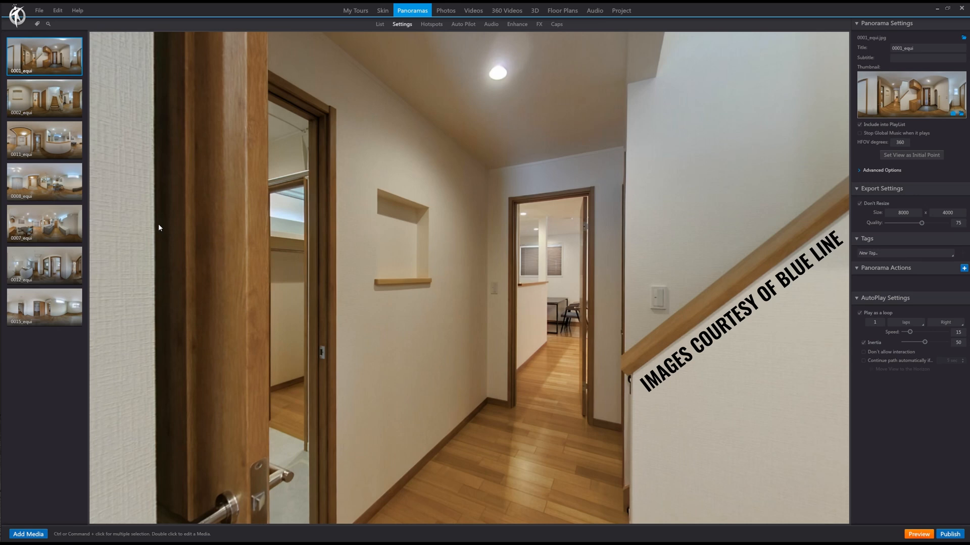
left_click(433, 26)
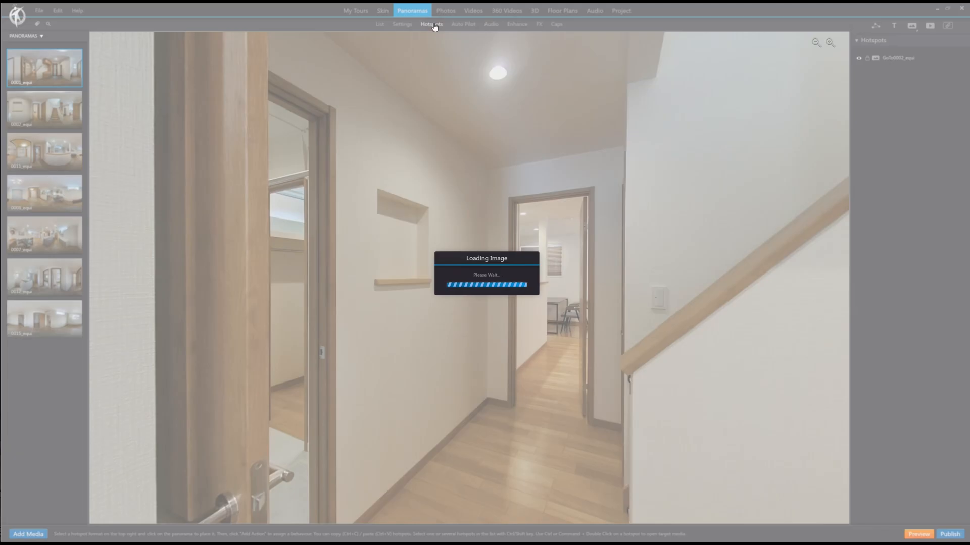
left_click_drag(532, 302, 462, 226)
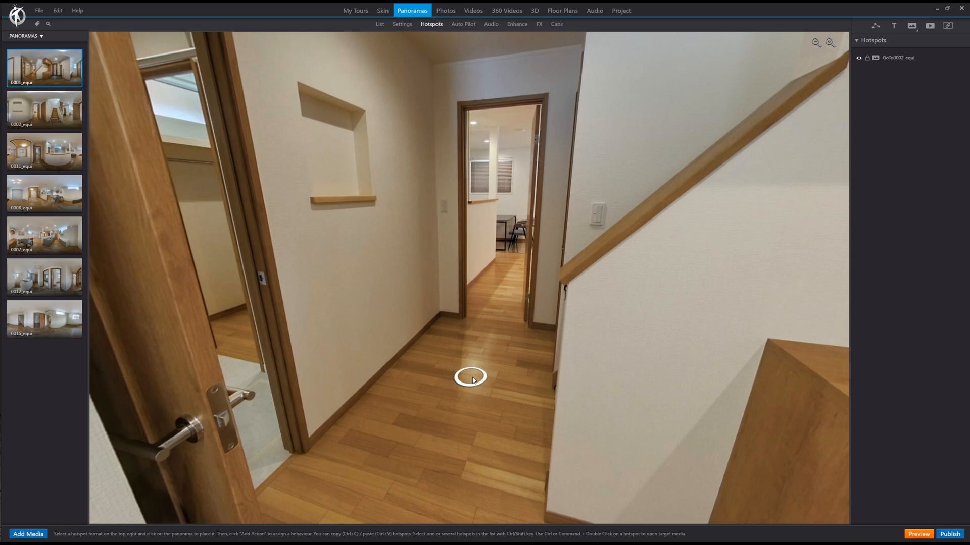
left_click(51, 106)
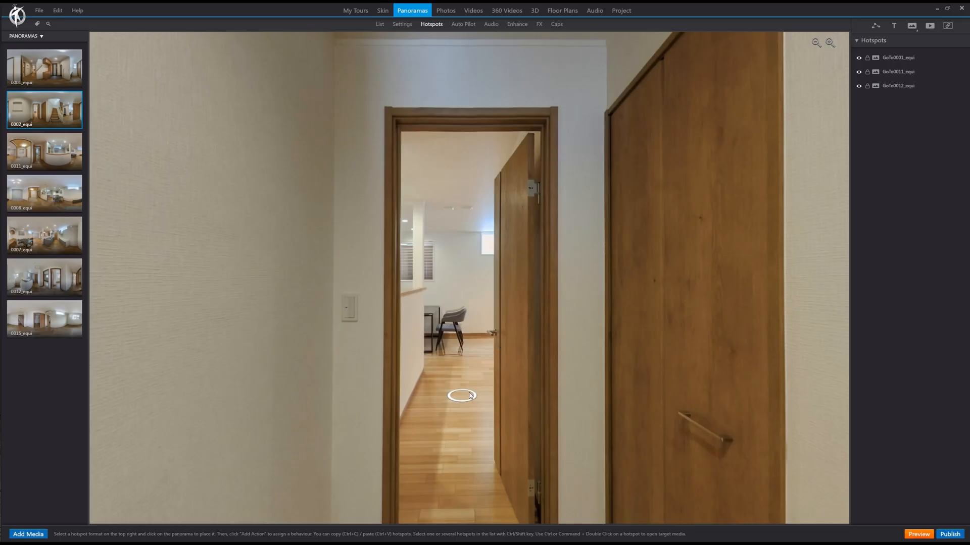
Step: Look around panorama 0011_equi and examine the tripod area on the floor directly below the camera
left_click(71, 159)
left_click_drag(616, 298, 698, 318)
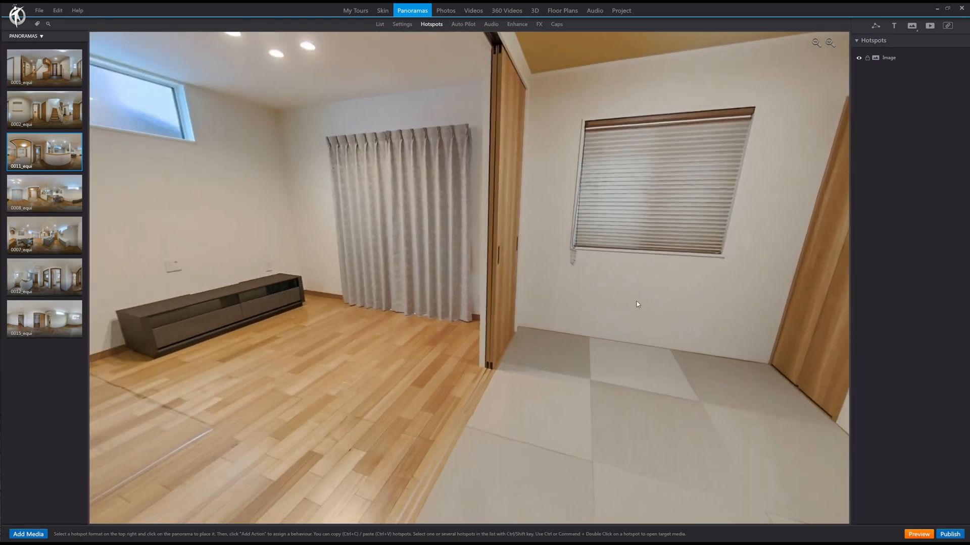
left_click_drag(502, 309, 722, 338)
left_click_drag(599, 333, 601, 104)
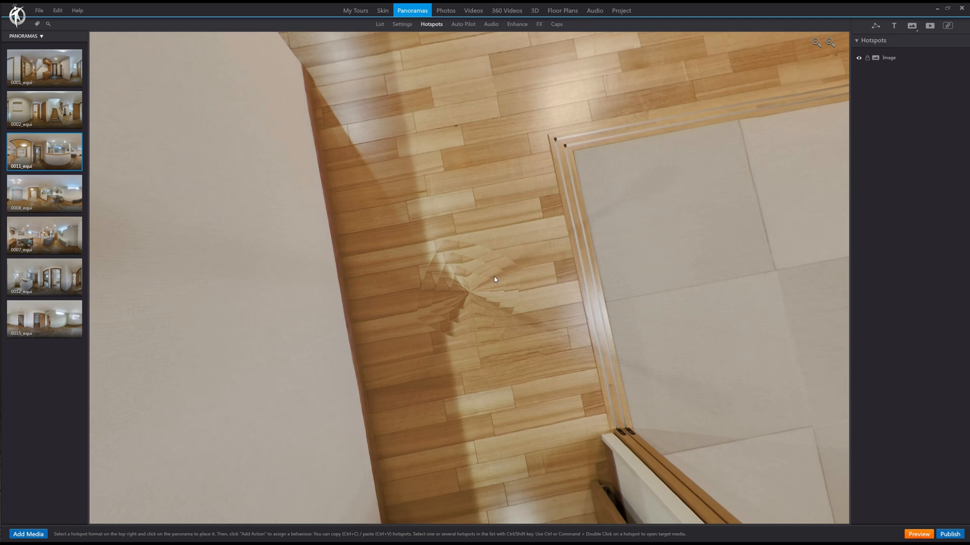
left_click_drag(494, 221, 495, 291)
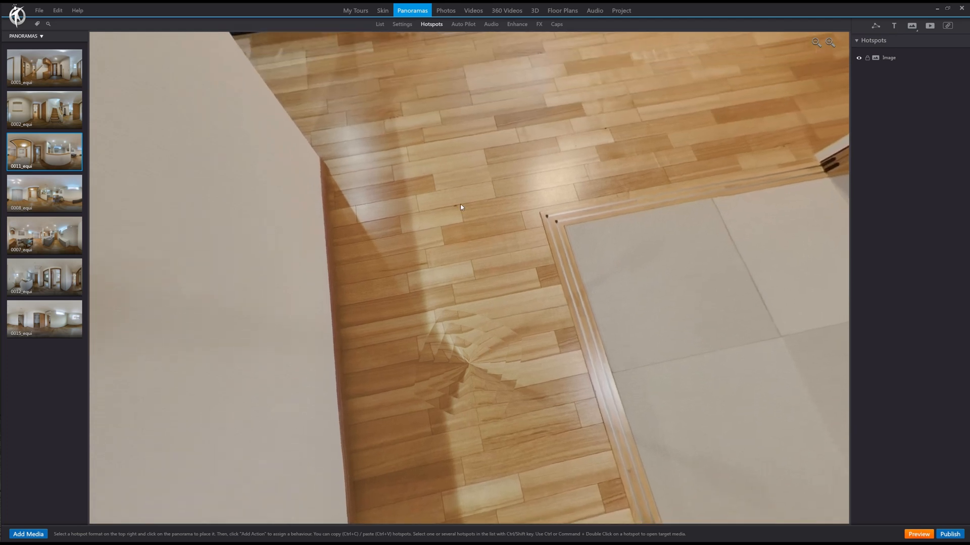
left_click_drag(519, 187, 445, 455)
Step: Add the 3DVista library cap as tripod cap to panorama 0011_equi and set its size to 0.15
left_click(402, 24)
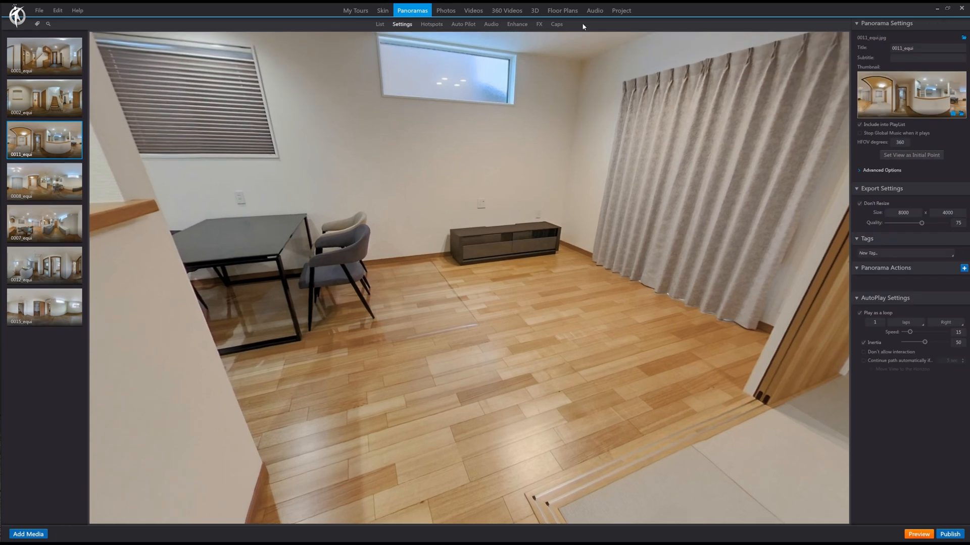
left_click(555, 26)
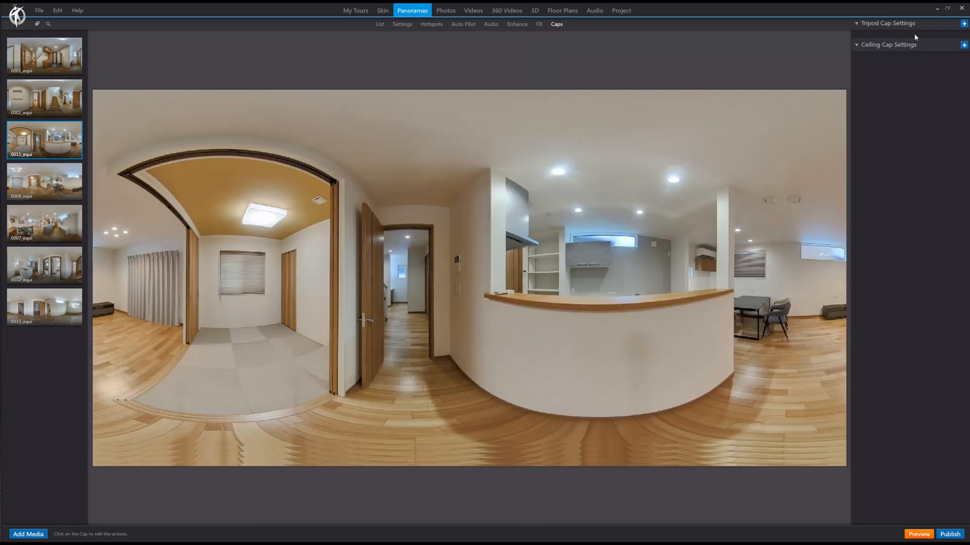
left_click(964, 24)
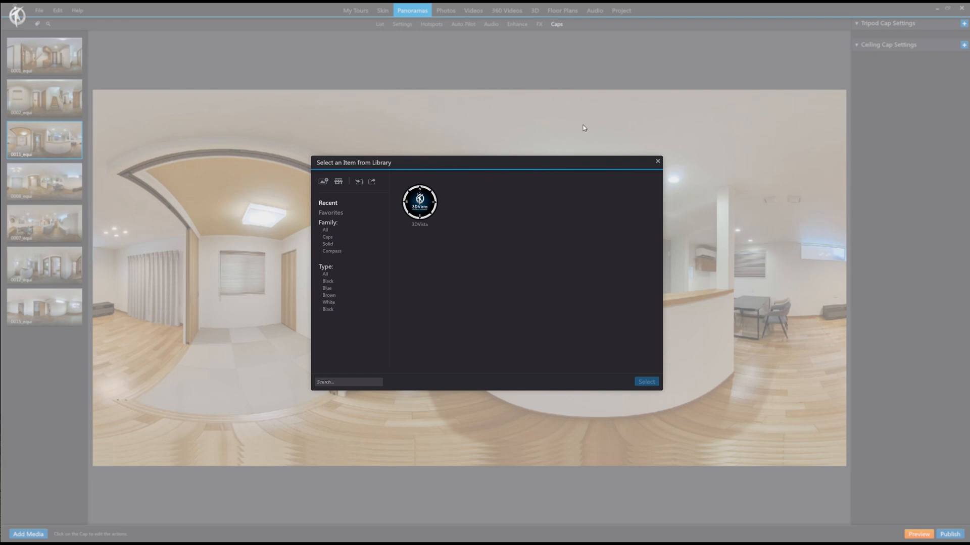
double_click(427, 212)
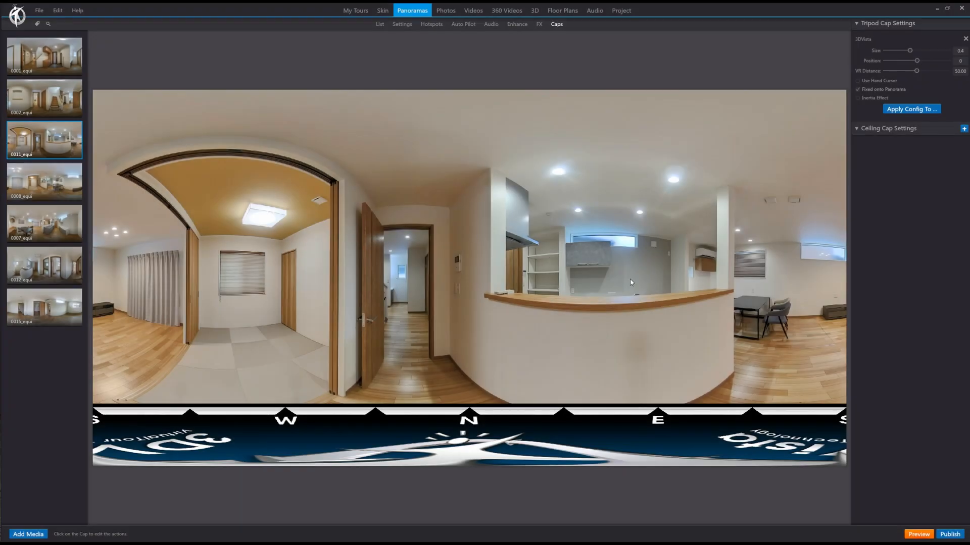
left_click_drag(911, 53, 894, 53)
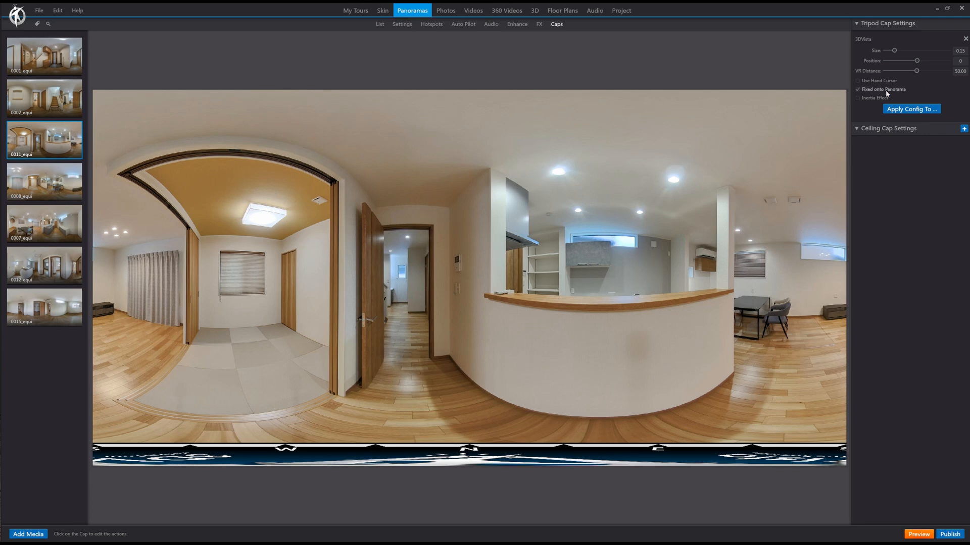
Step: Apply the tripod cap configuration to all the other panoramas, check 0002_equi, and return to the settings of 0011_equi
left_click(918, 111)
left_click(581, 380)
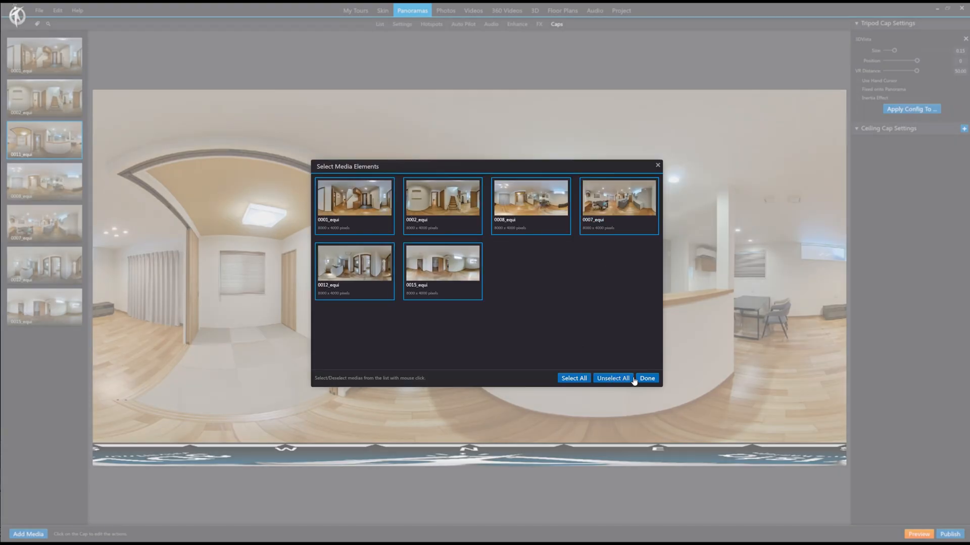
left_click(653, 379)
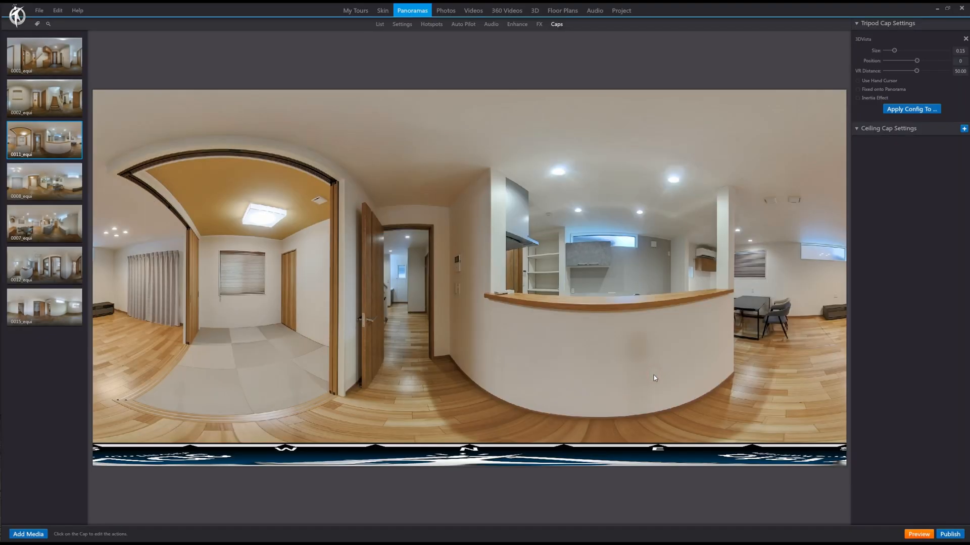
left_click(49, 98)
left_click(49, 137)
left_click(403, 24)
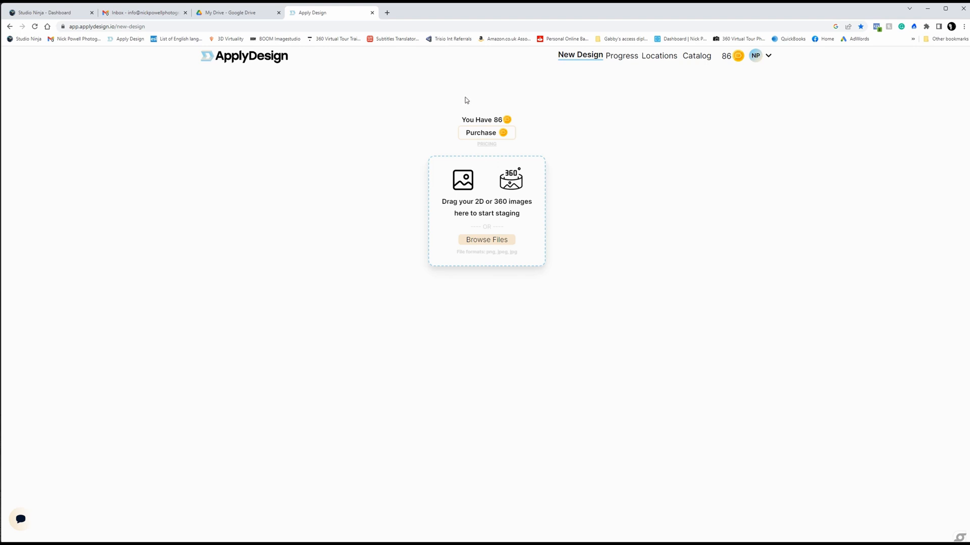
Step: Review ApplyDesign's pricing article for the Apply Coin costs and bulk discounts, and return to the new design page
left_click(489, 146)
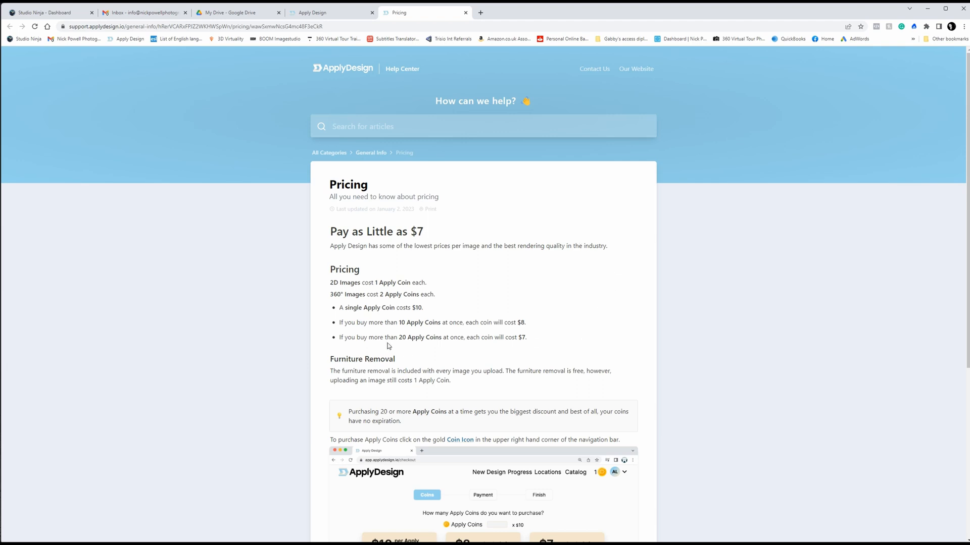
left_click_drag(377, 338, 443, 337)
left_click(456, 338)
scroll(641, 331, "down", 3)
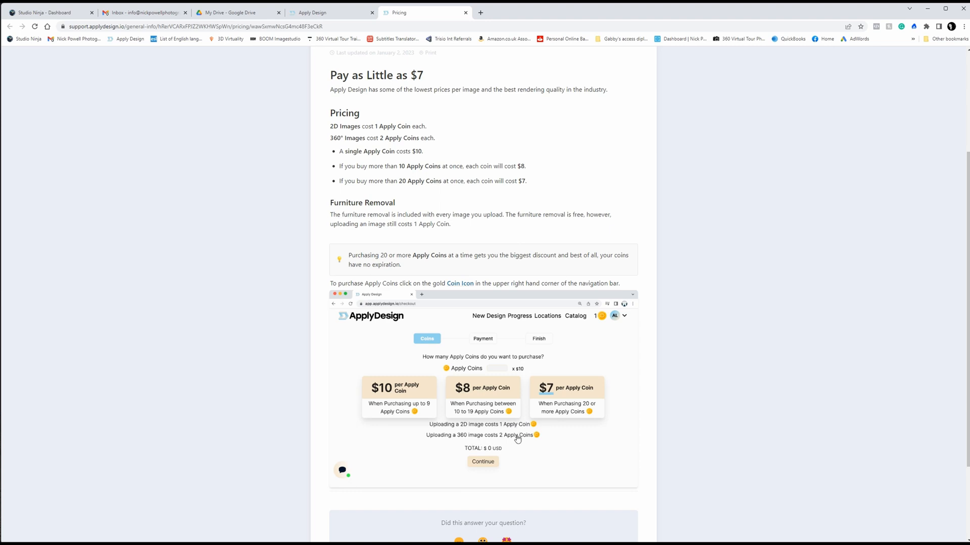
scroll(656, 388, "up", 2)
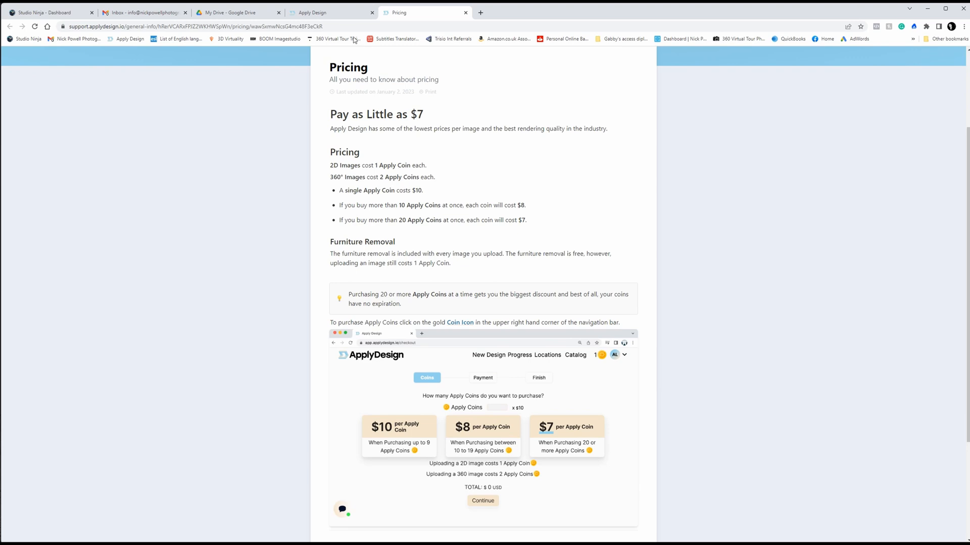
left_click(347, 13)
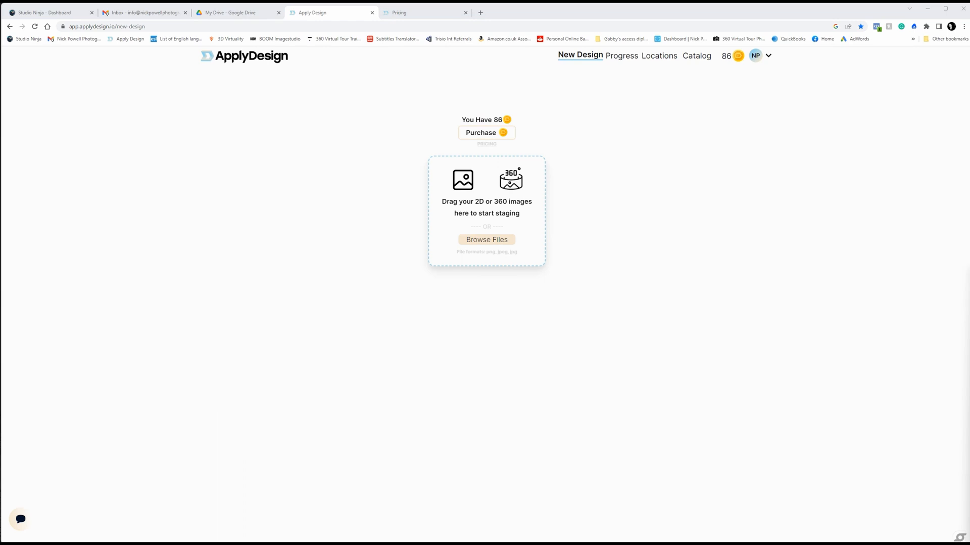
Step: Upload the 0011_equi panorama for staging and assign it to the existing location Trisio Staging
left_click_drag(965, 371, 463, 251)
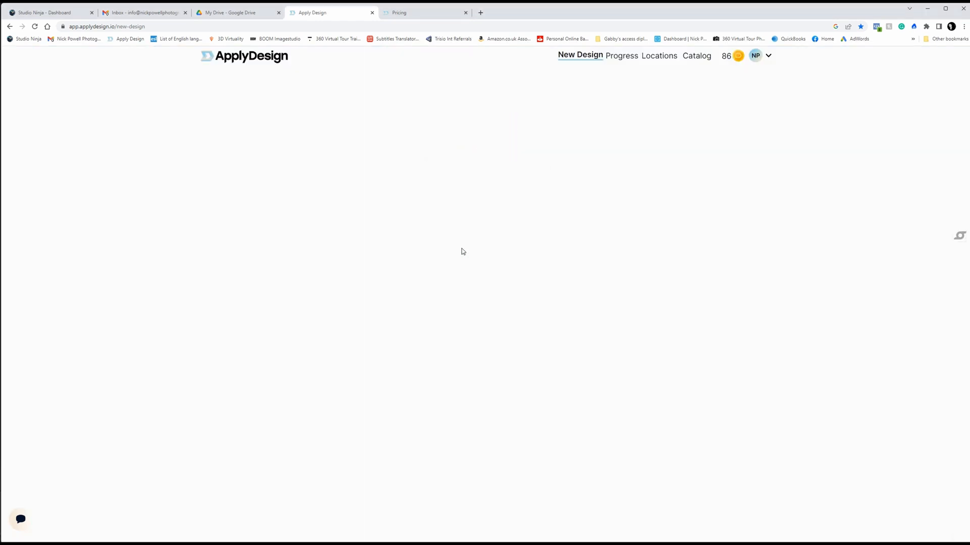
left_click(370, 218)
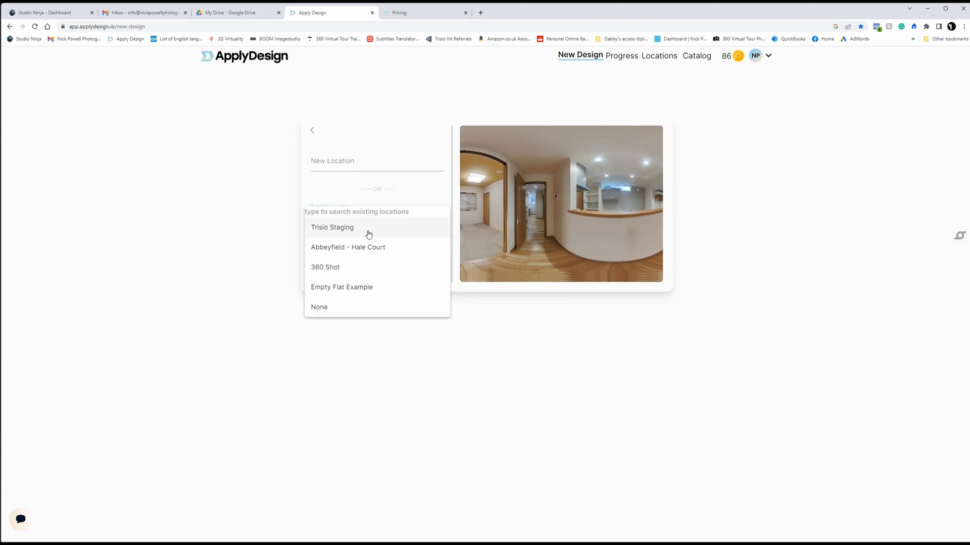
left_click(368, 232)
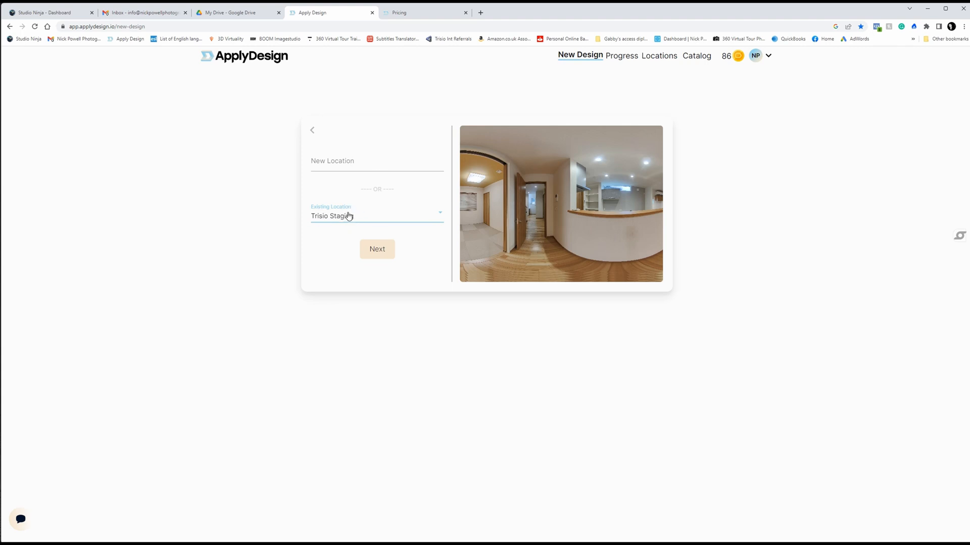
left_click(371, 251)
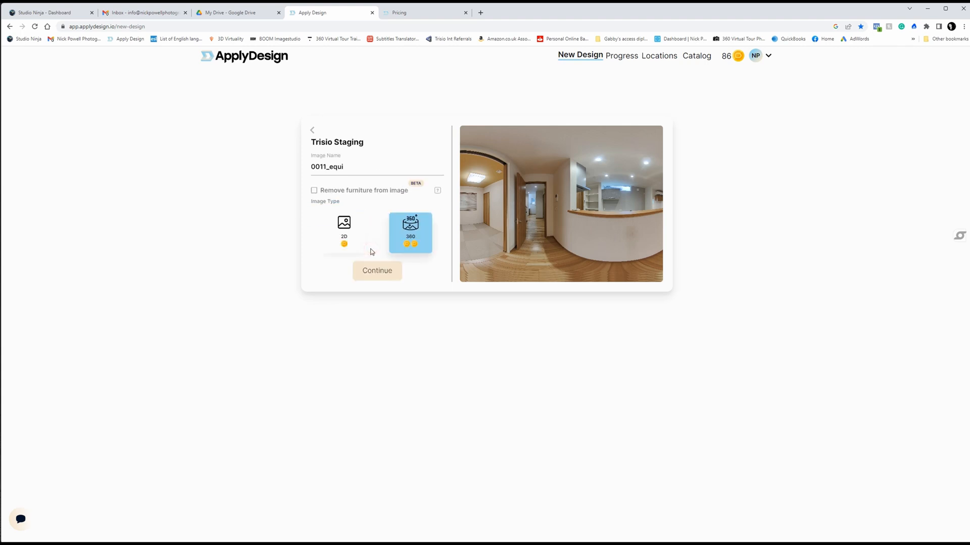
Step: Name the image Living Room Render and submit it for processing as a 360 image without furniture removal
double_click(352, 166)
type("Living Room Render")
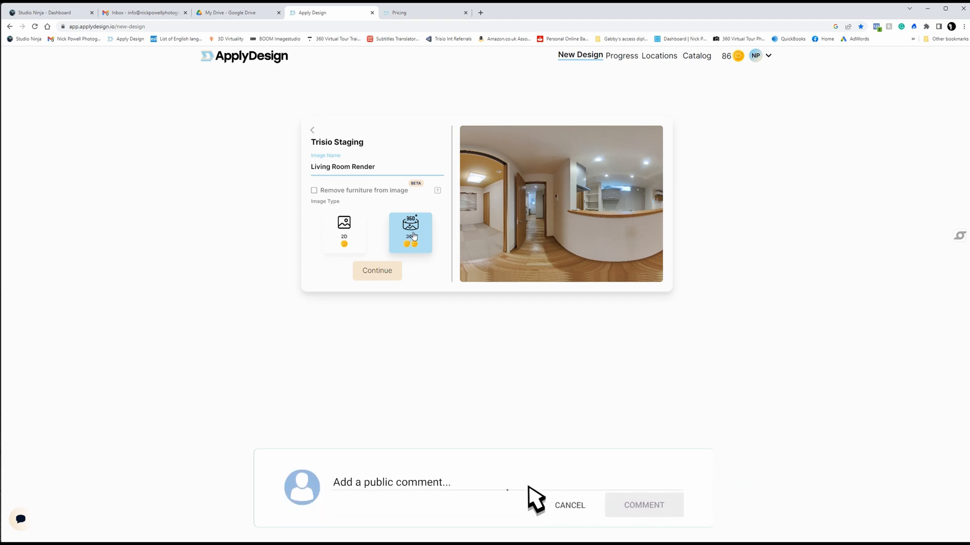
left_click(382, 274)
left_click(382, 222)
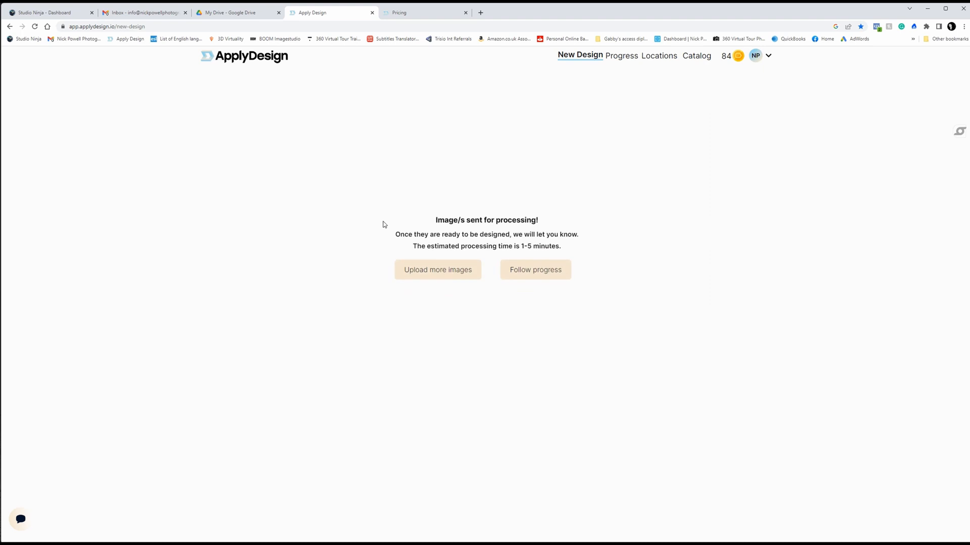
Step: Follow the upload's progress and open the Living Room Render image for editing
left_click(539, 274)
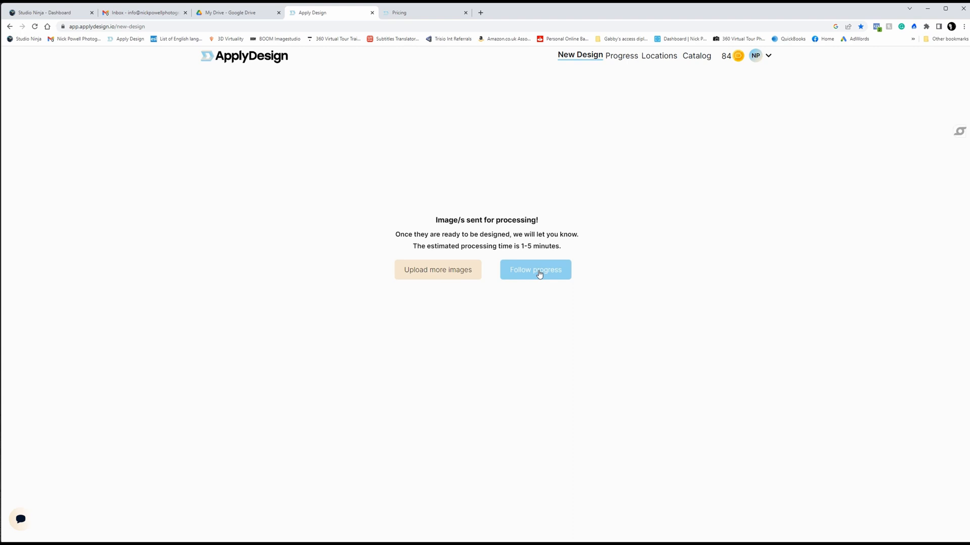
left_click(539, 274)
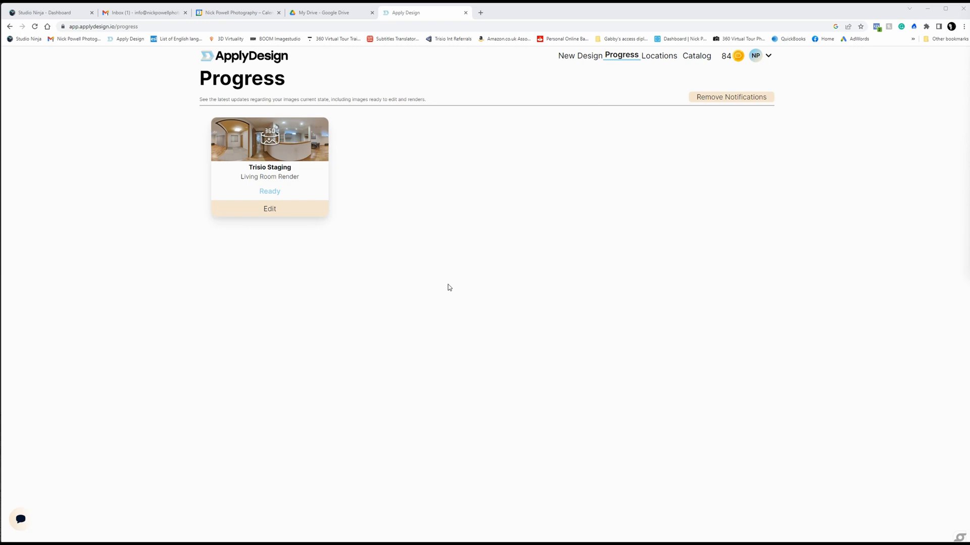
left_click(291, 212)
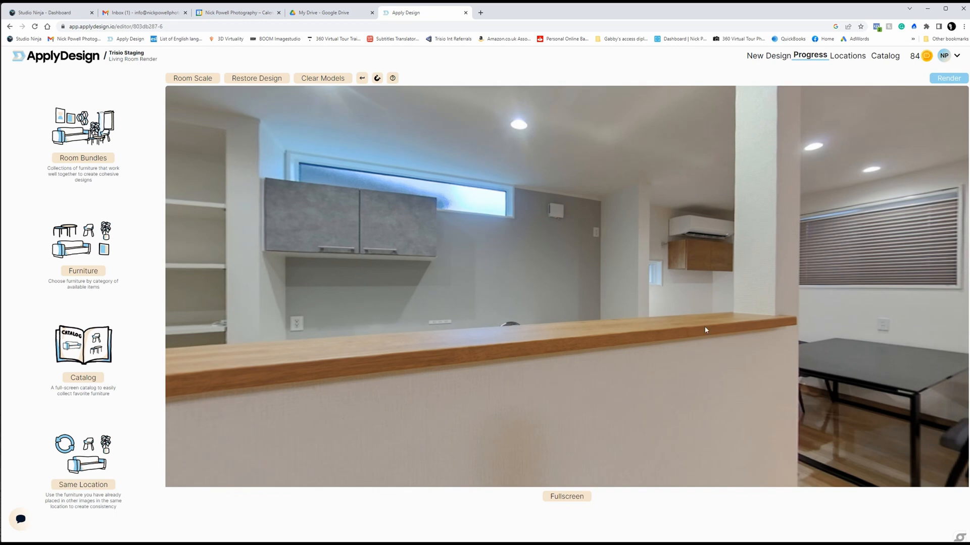
Step: Open the Handell Livingroom furniture set from the living room bundles
left_click_drag(705, 330, 452, 263)
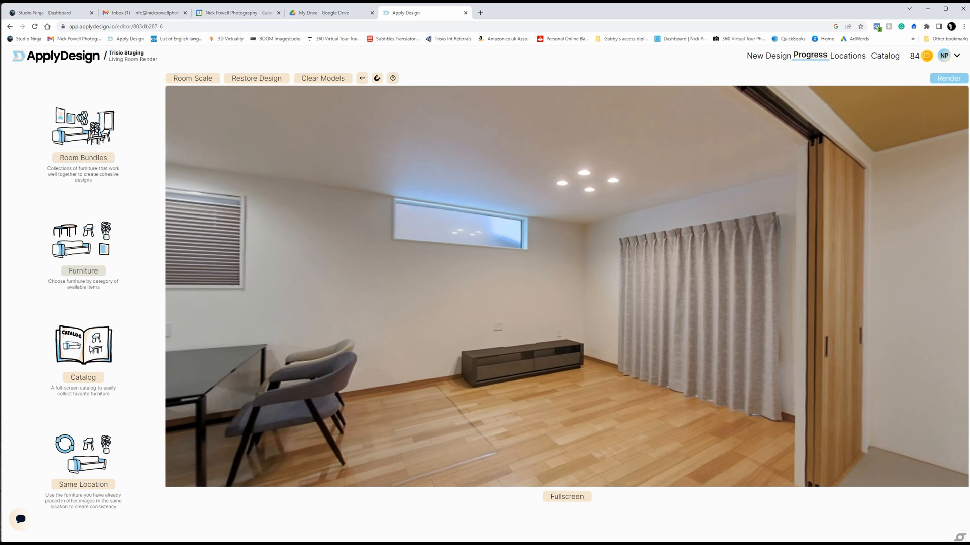
left_click(98, 160)
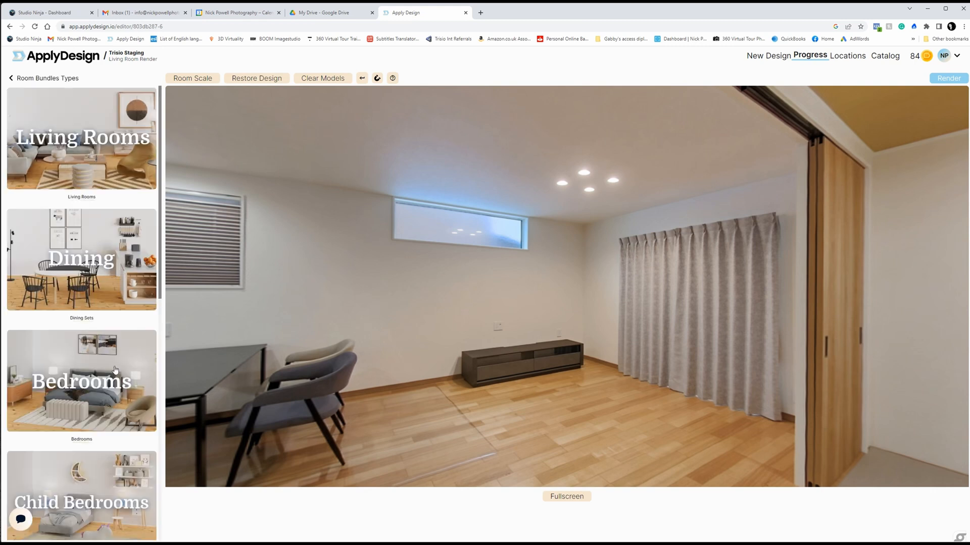
scroll(137, 369, "down", 5)
scroll(136, 368, "down", 2)
scroll(137, 363, "up", 7)
left_click(97, 156)
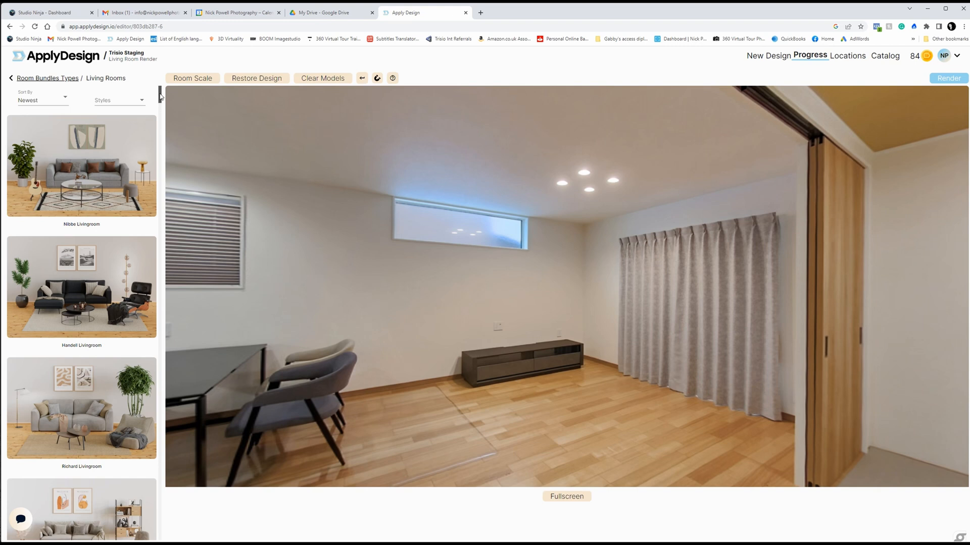
mouse_move(161, 96)
left_mouse_down()
mouse_move(164, 151)
mouse_move(165, 90)
left_mouse_up()
left_click(77, 282)
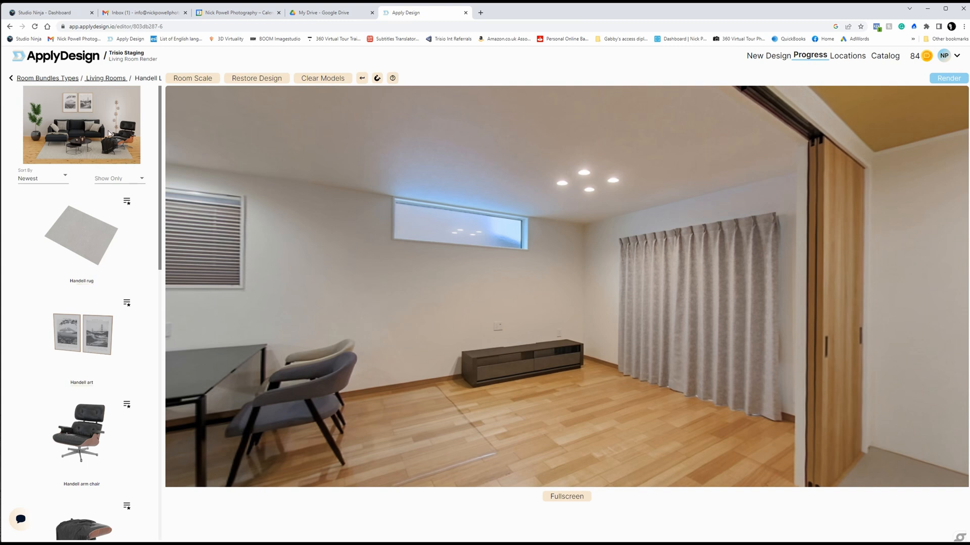
Step: Add the Handell rug and place it on the floor in front of the TV cabinet
left_click(88, 241)
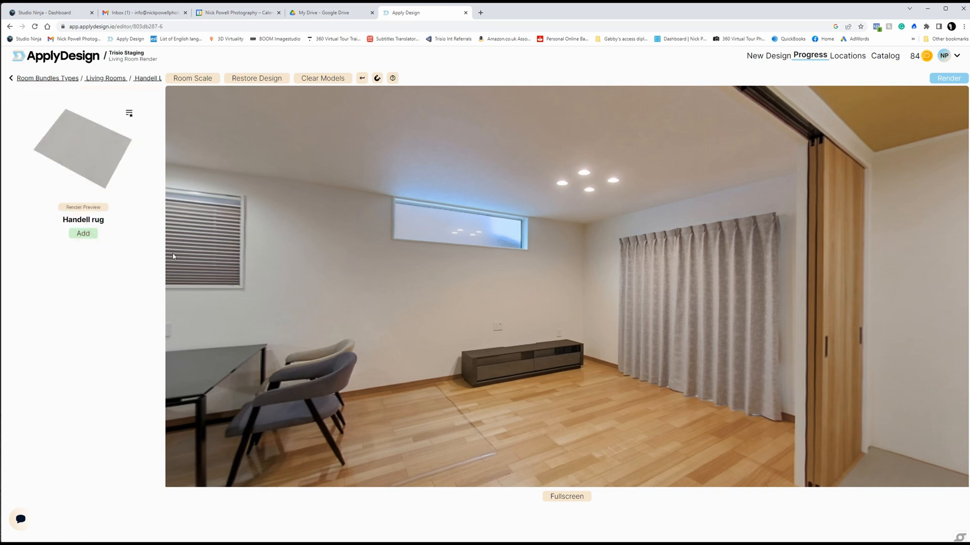
left_click(93, 237)
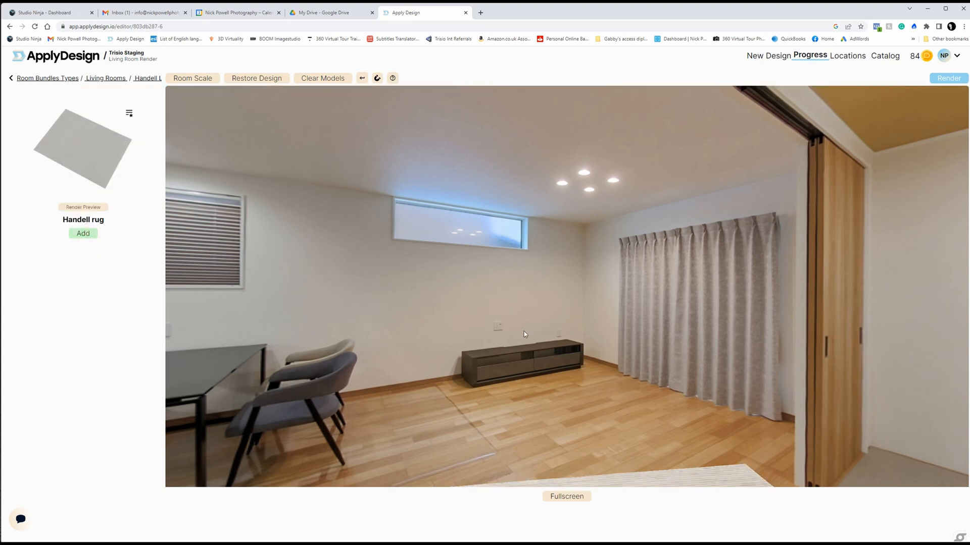
left_click_drag(659, 476, 643, 387)
left_click(607, 394)
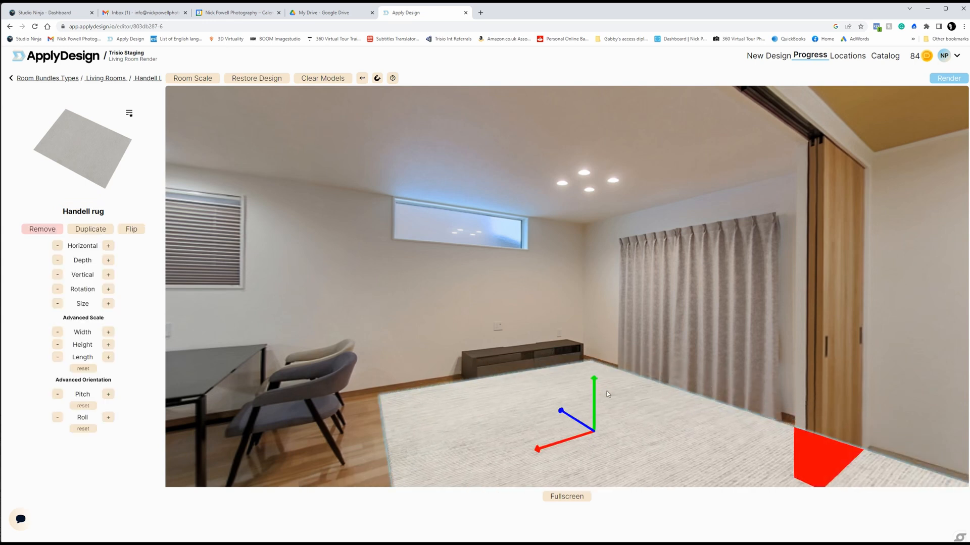
Step: Scale down the Handell rug to fit the floor area between the TV cabinet and the curtains
left_click(58, 304)
left_click(57, 304)
left_click(58, 304)
left_click(58, 304)
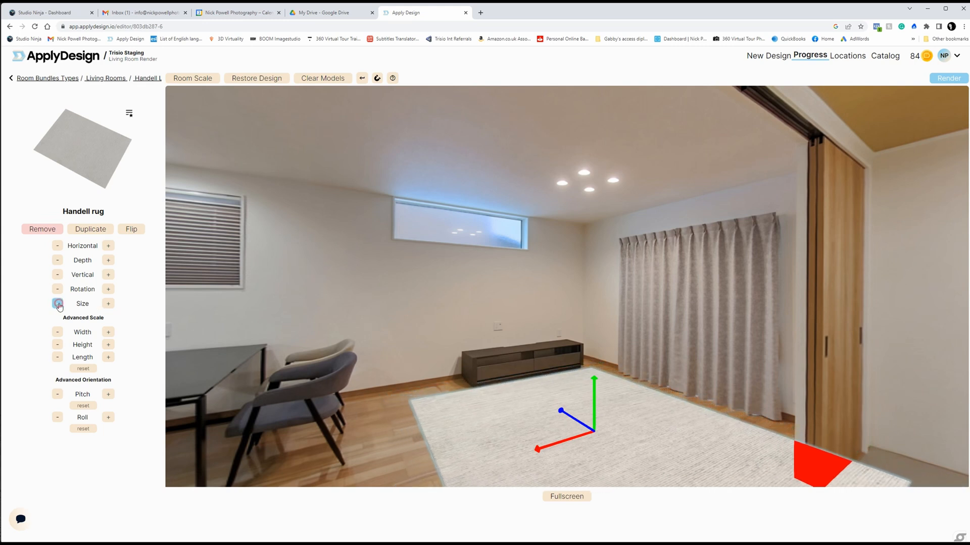
left_click(58, 304)
left_click(58, 303)
left_click(57, 303)
left_click(58, 303)
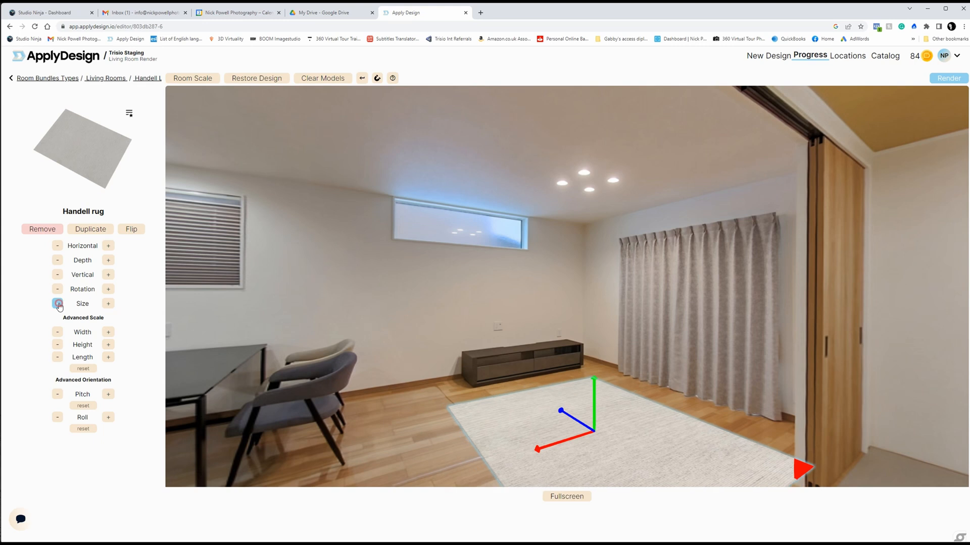
left_click(57, 303)
left_click(57, 304)
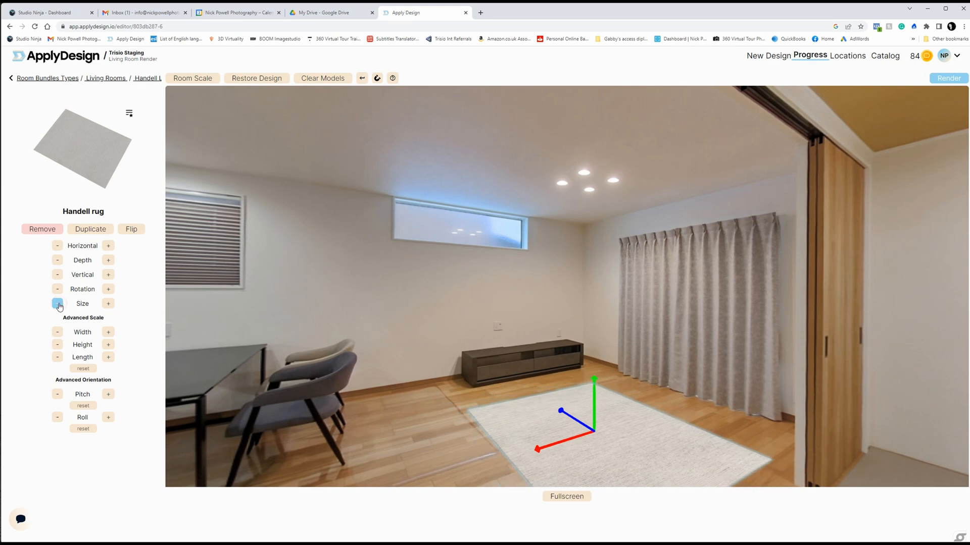
left_click(108, 304)
Step: Move the rug closer to the TV cabinet and curtains, and deselect it
left_click_drag(622, 405, 619, 407)
left_click(620, 397)
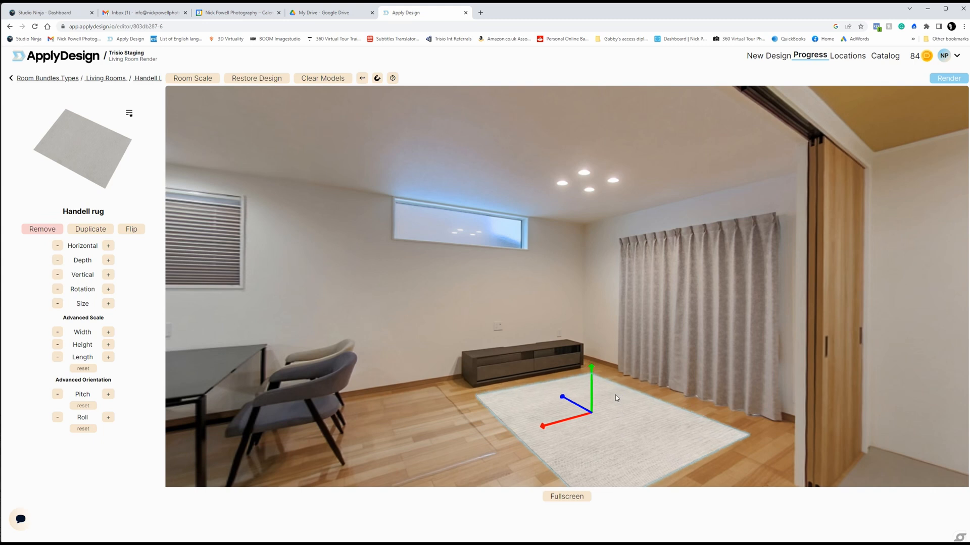
left_click_drag(615, 395, 616, 395)
left_click(635, 373)
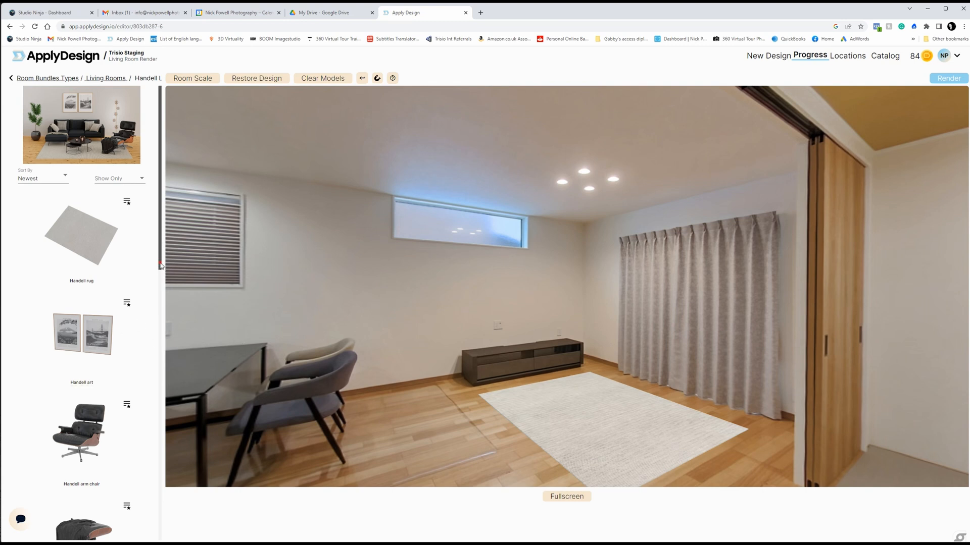
Step: Add the Handell sofa to the room and rotate it to face the TV cabinet
left_click_drag(161, 266, 162, 460)
scroll(133, 384, "down", 4)
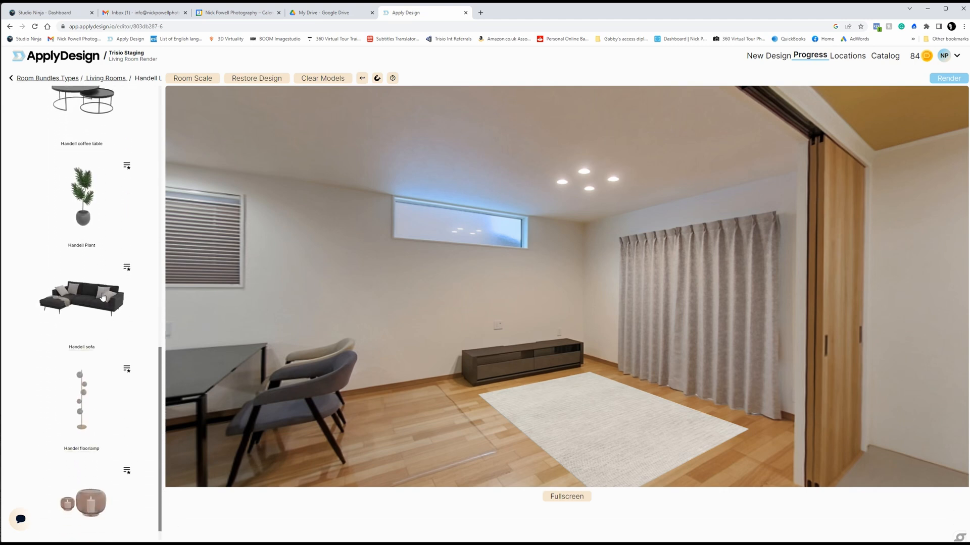
left_click(103, 296)
left_click(84, 234)
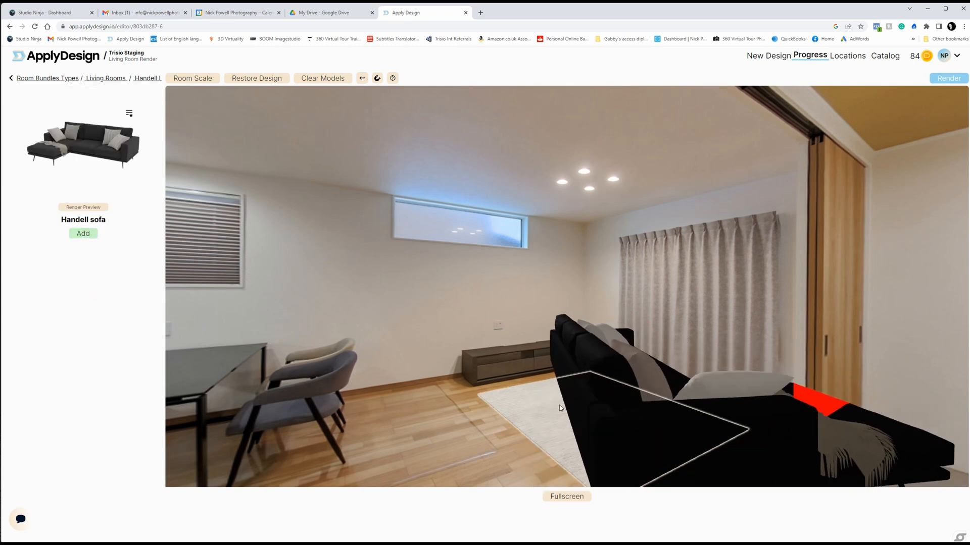
left_click(585, 399)
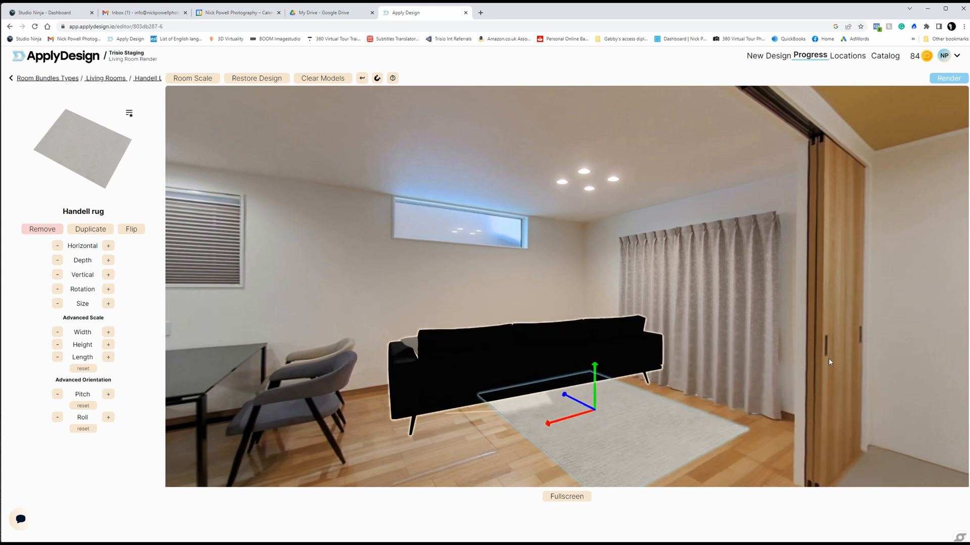
left_click(601, 349)
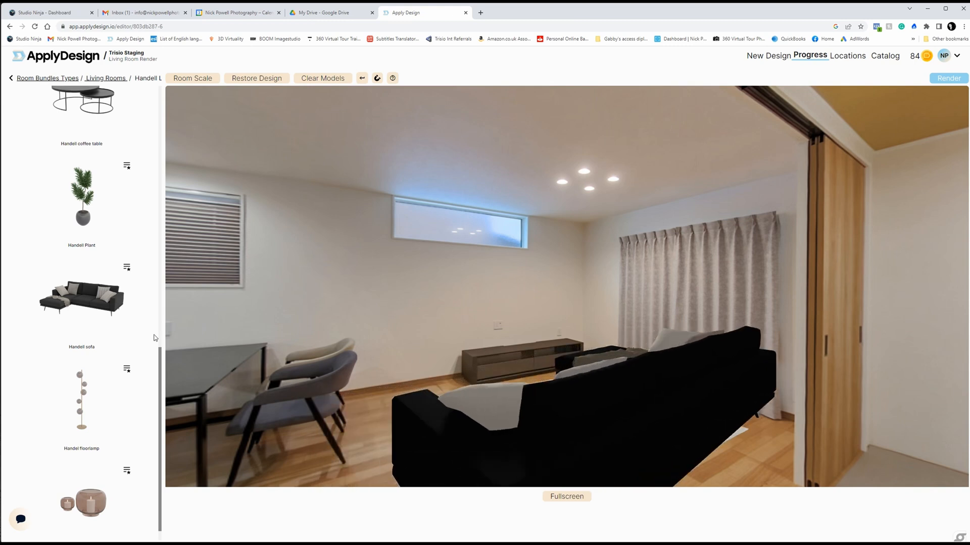
Step: Scale down the Handell sofa to suit the proportions of the rug and room
left_click(676, 381)
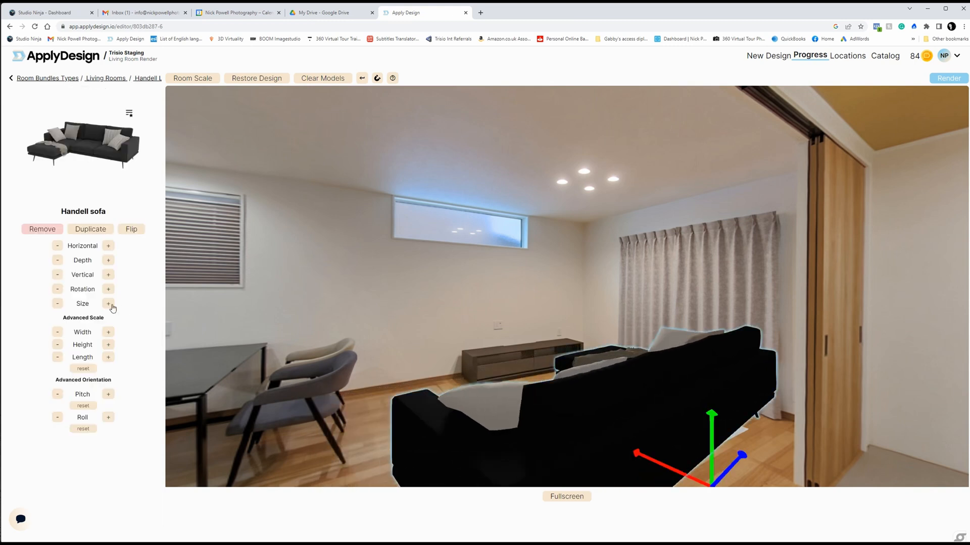
left_click(58, 304)
left_click(59, 304)
left_click(58, 304)
left_click(58, 304)
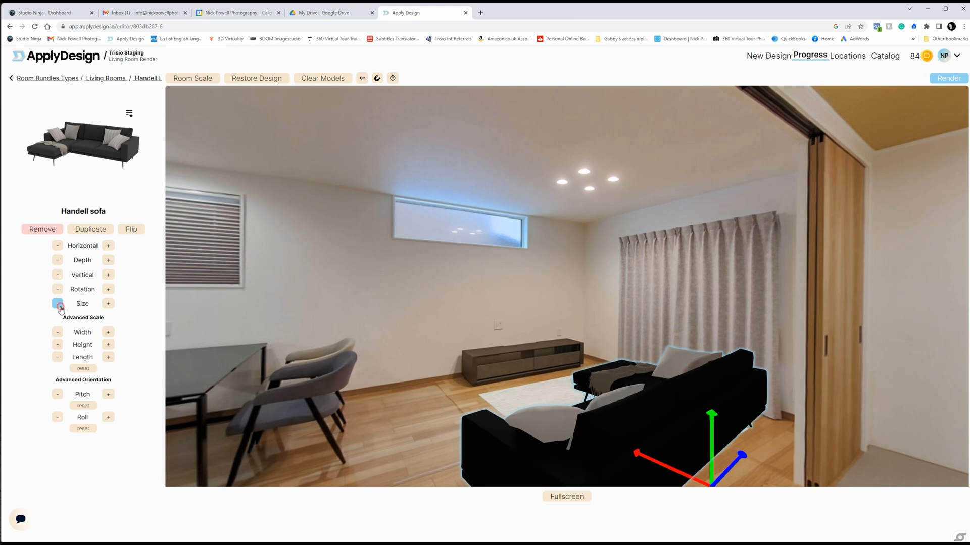
left_click(58, 304)
left_click(58, 304)
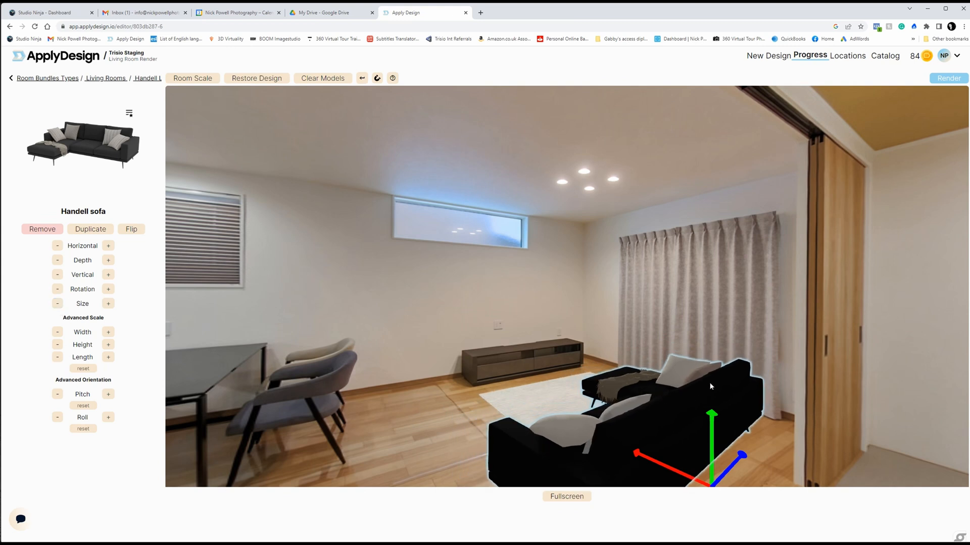
Step: Move the sofa towards the wooden sliding door and fine-tune its size
left_click_drag(714, 384, 733, 429)
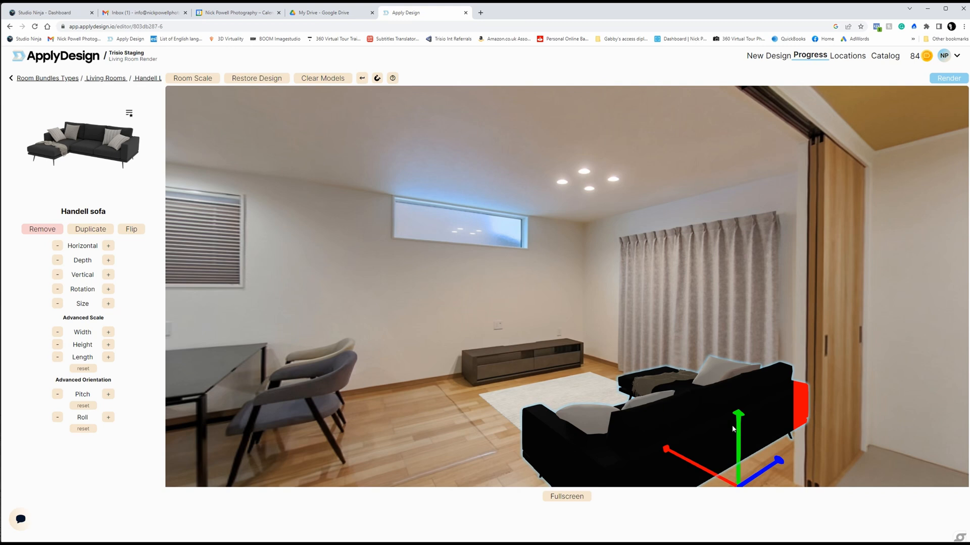
left_click(57, 305)
left_click(57, 304)
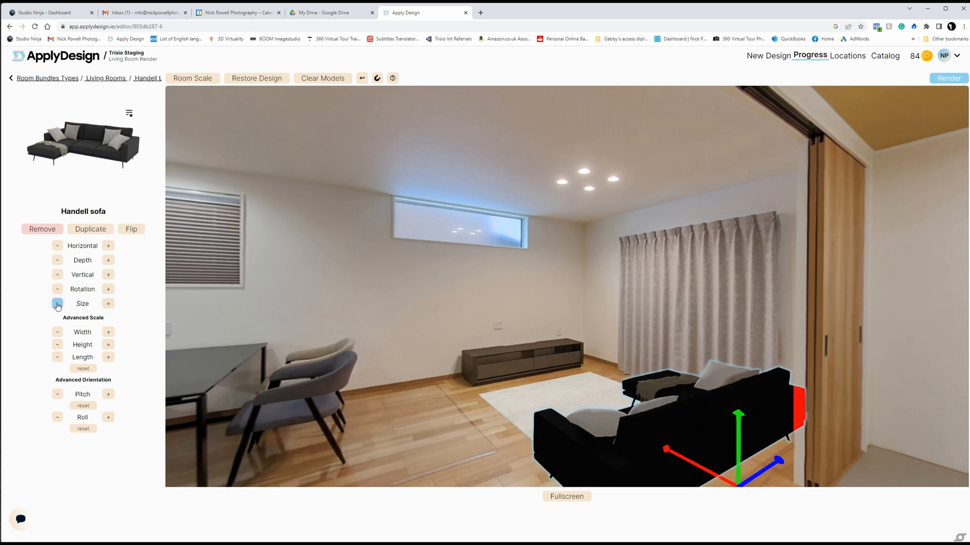
left_click(108, 304)
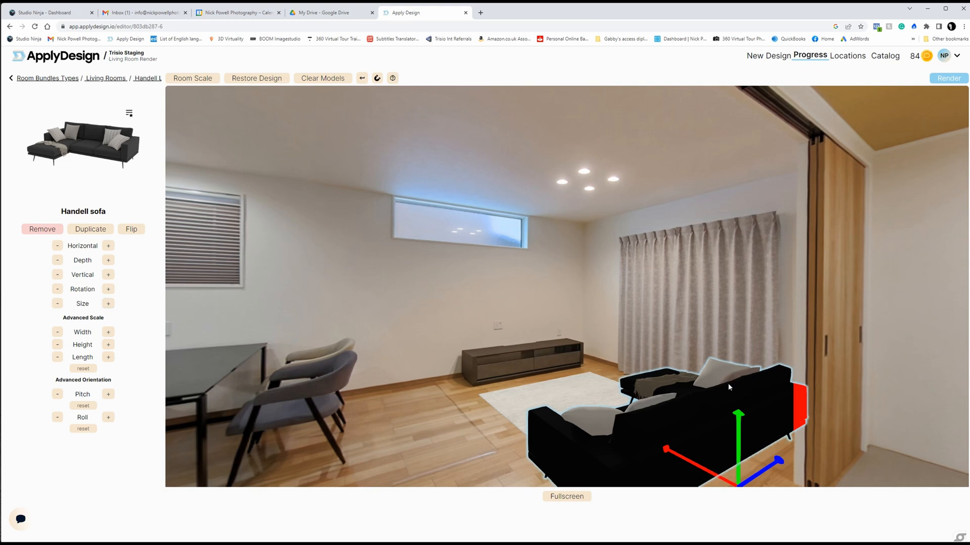
Step: Fine-tune the sofa's position and rotation so it sits clear of the wall beside the sliding door
left_click(703, 317)
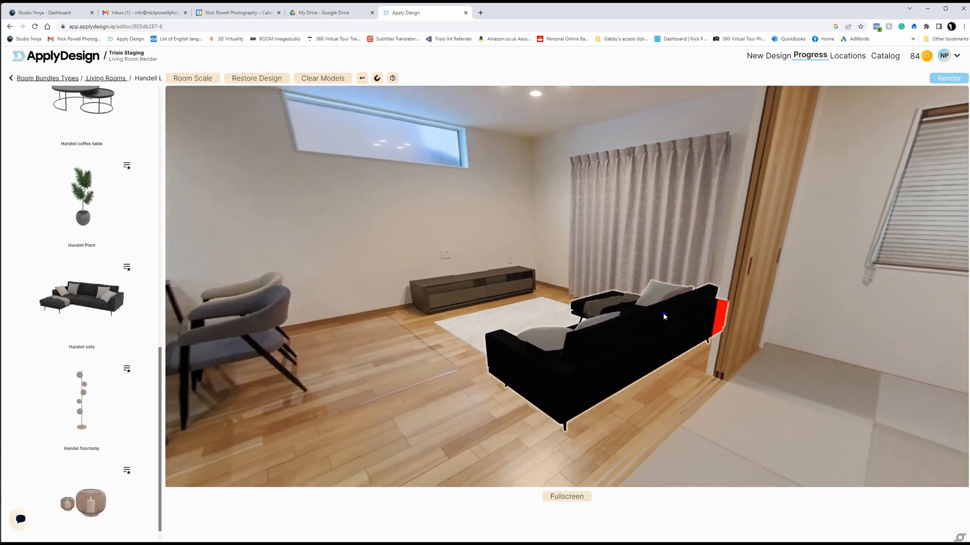
left_click_drag(659, 312, 665, 313)
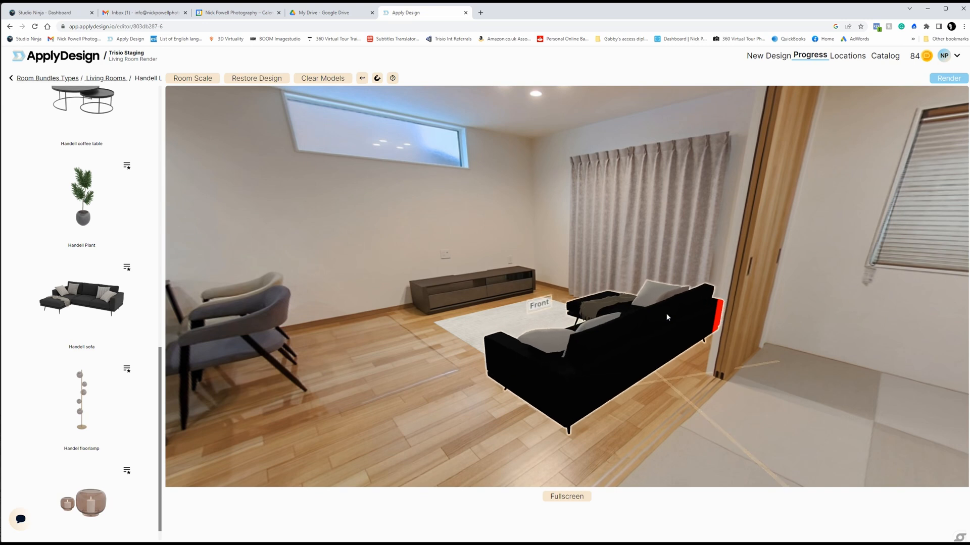
scroll(666, 317, "down", 2)
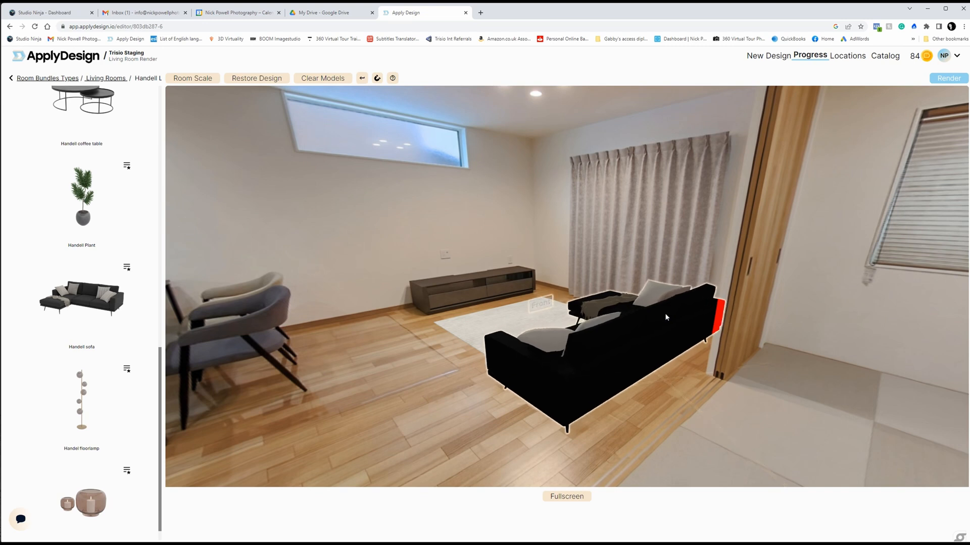
scroll(665, 317, "down", 1)
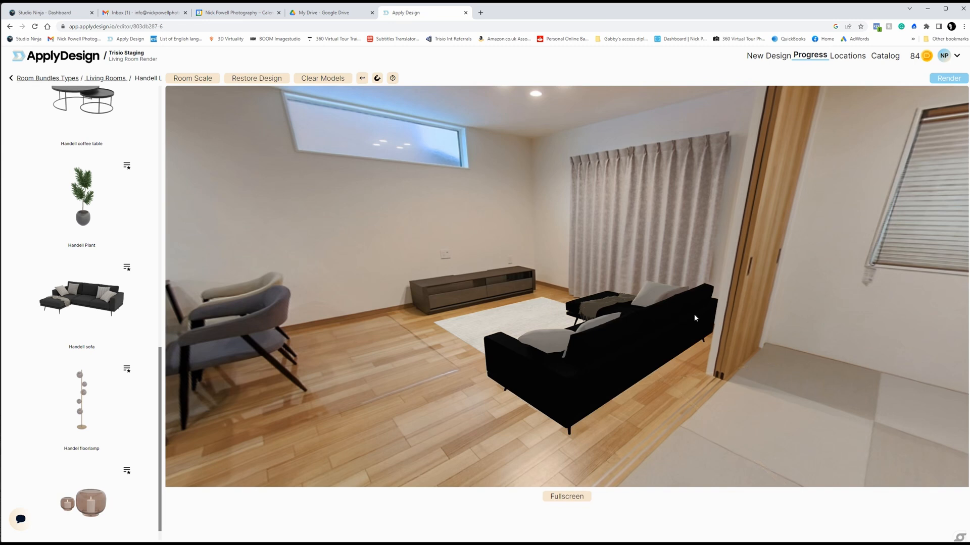
left_click(678, 309)
left_click_drag(699, 312, 700, 313)
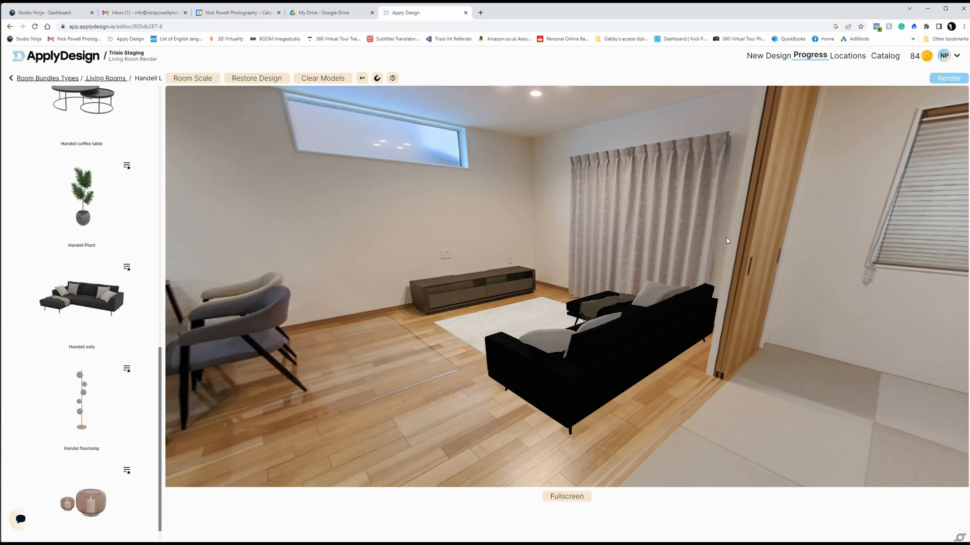
left_click(684, 311)
Step: Add the Handell ottoman to the floor beside the sofa and select it
scroll(123, 315, "up", 8)
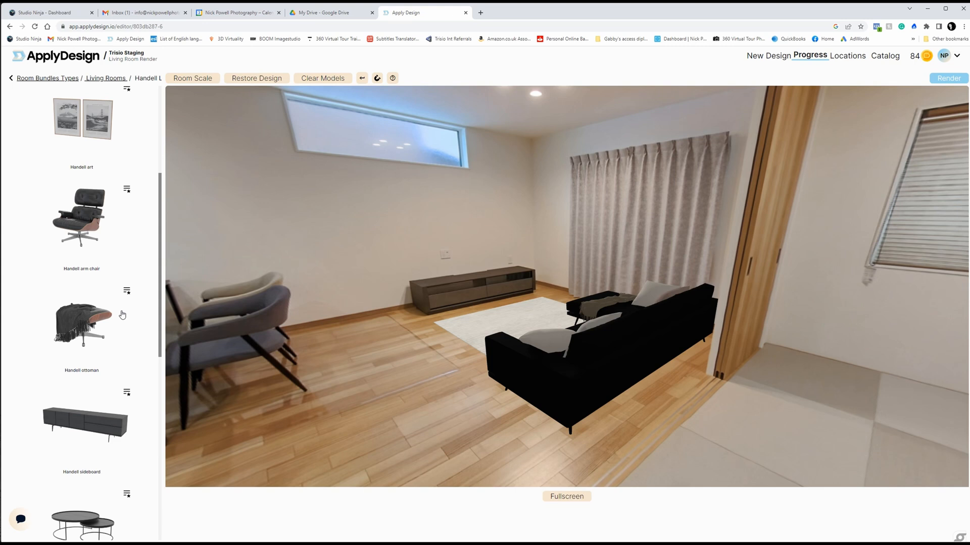
left_click(94, 322)
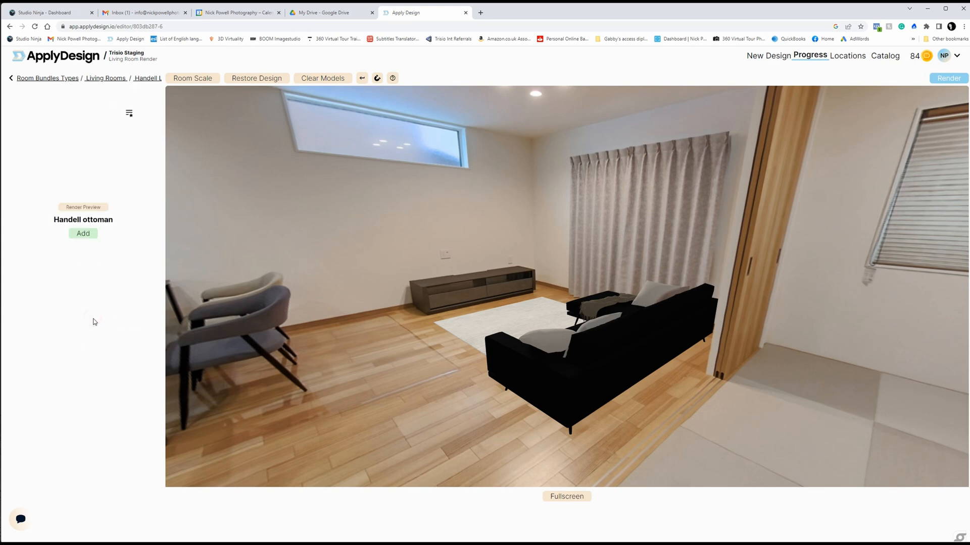
left_click(83, 234)
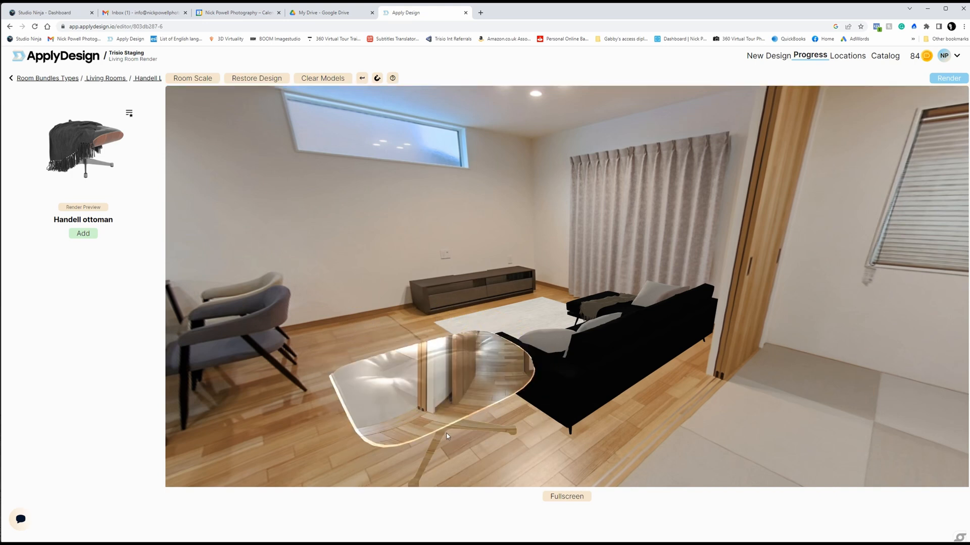
left_click(446, 435)
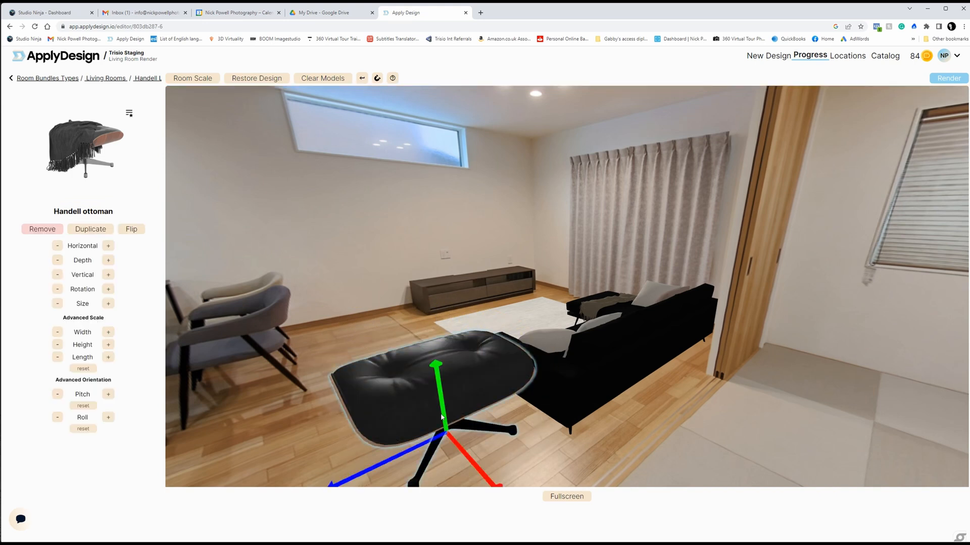
Step: Scale down and rotate the Handell ottoman beside the sofa's near arm, and deselect it
left_click(58, 304)
left_click(58, 304)
left_click(58, 304)
left_click(58, 304)
left_click(58, 304)
left_click(58, 304)
left_click(58, 304)
left_click_drag(480, 374, 189, 373)
left_click(57, 303)
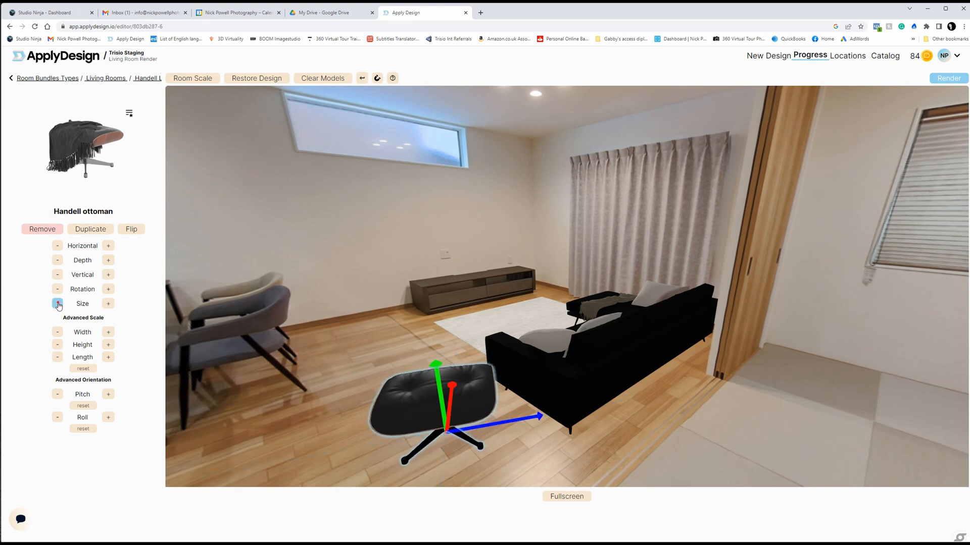
left_click(484, 325)
left_click(700, 440)
left_click_drag(668, 400, 744, 425)
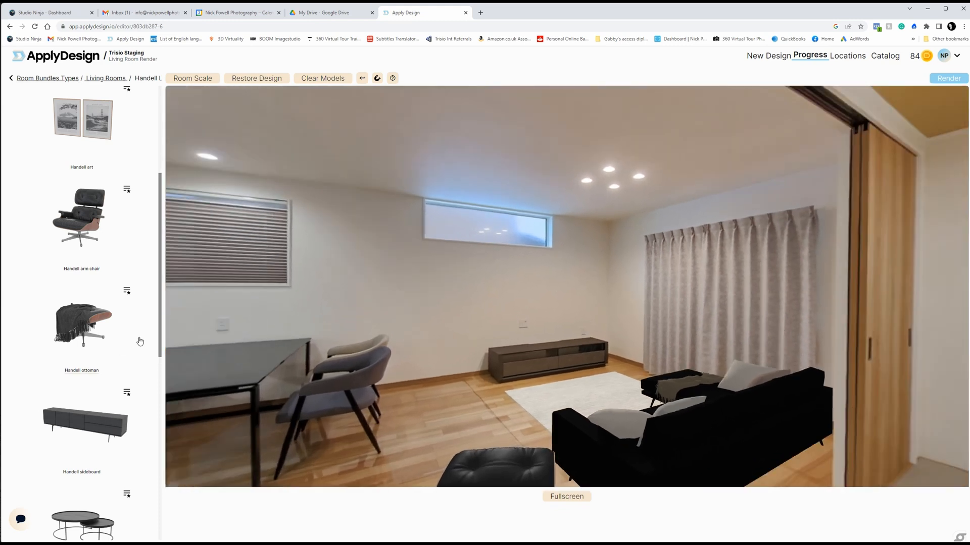
Step: Add the Handell coffee table from the bundle, place it on the rug in front of the sofa, and select it
scroll(138, 339, "down", 3)
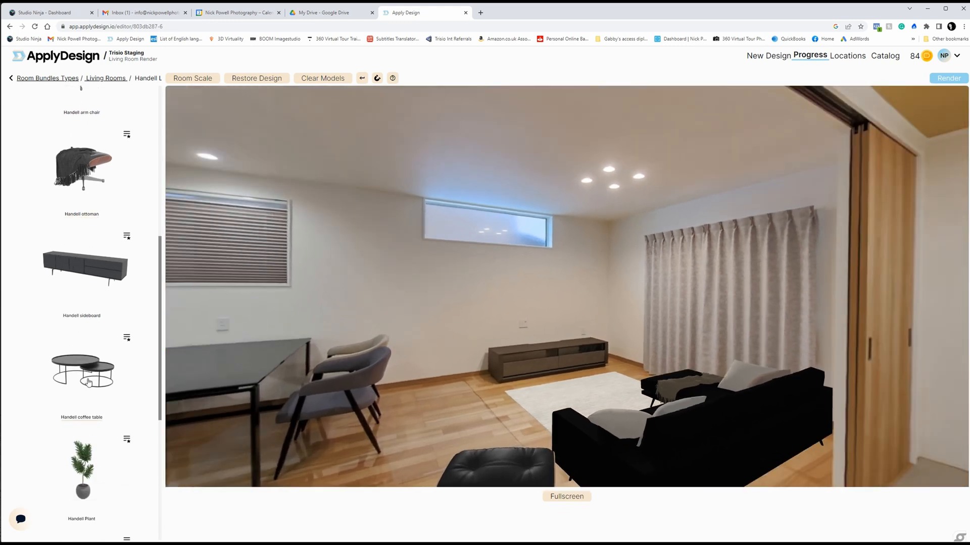
left_click(89, 382)
left_click(89, 233)
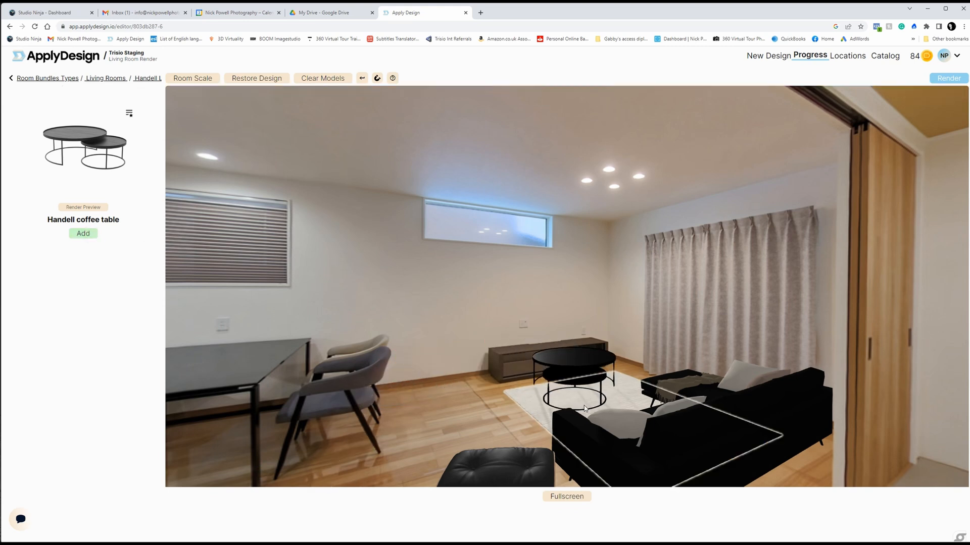
left_click(591, 395)
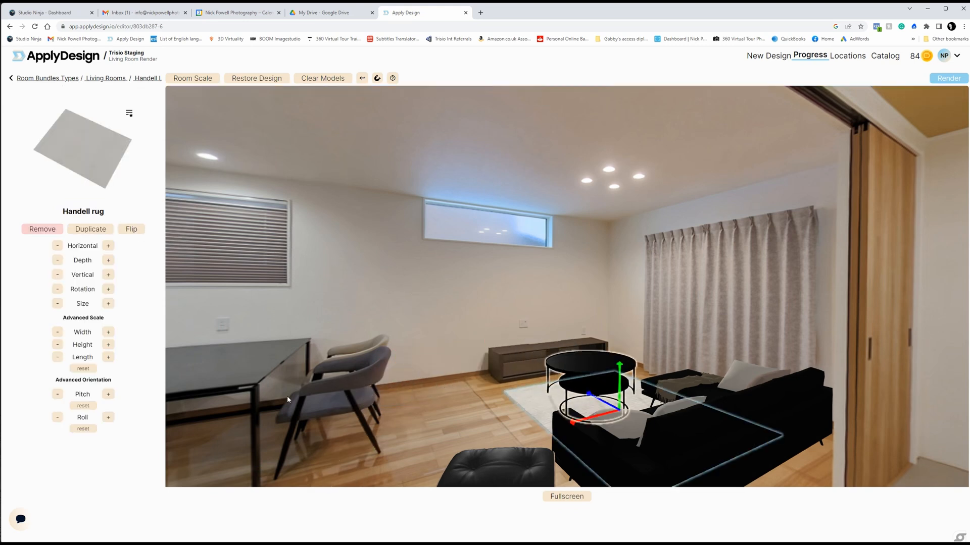
left_click(59, 304)
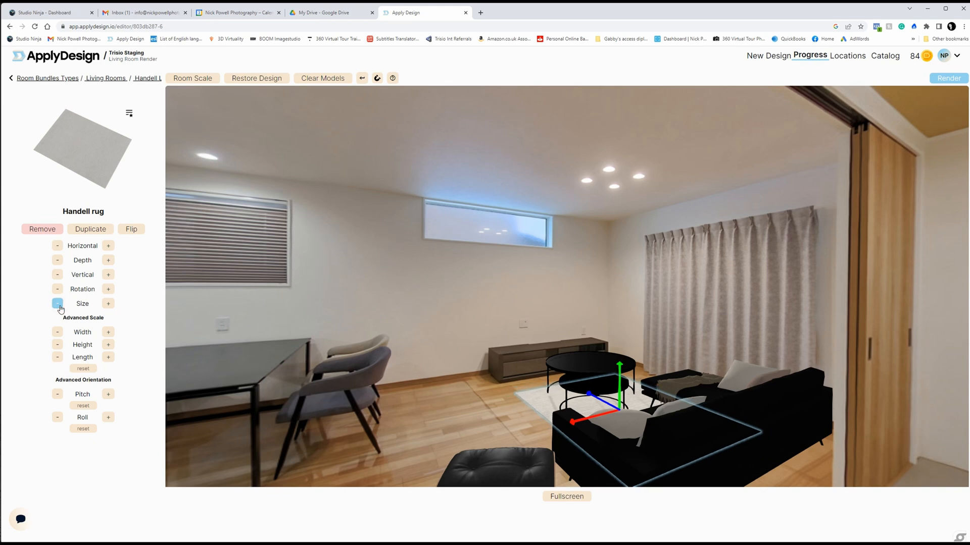
left_click(107, 304)
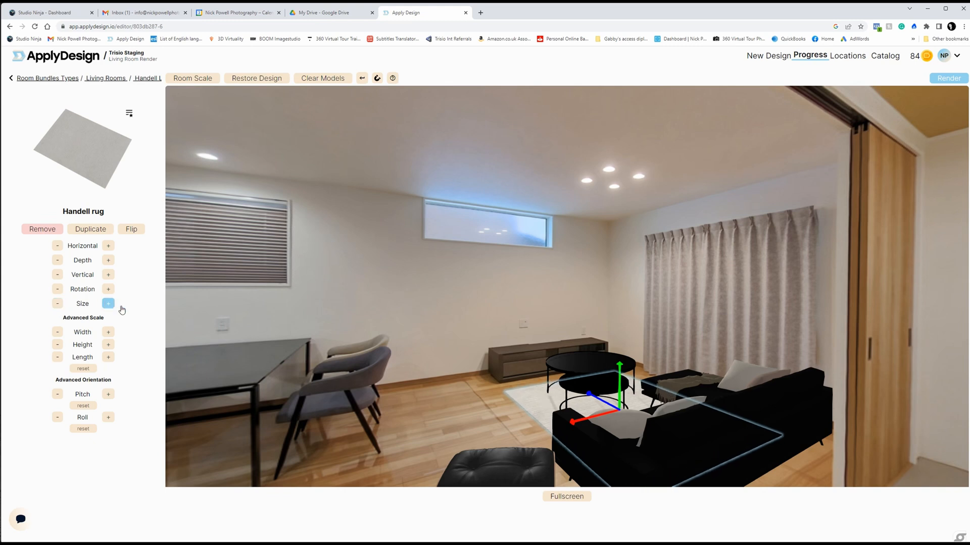
left_click(596, 369)
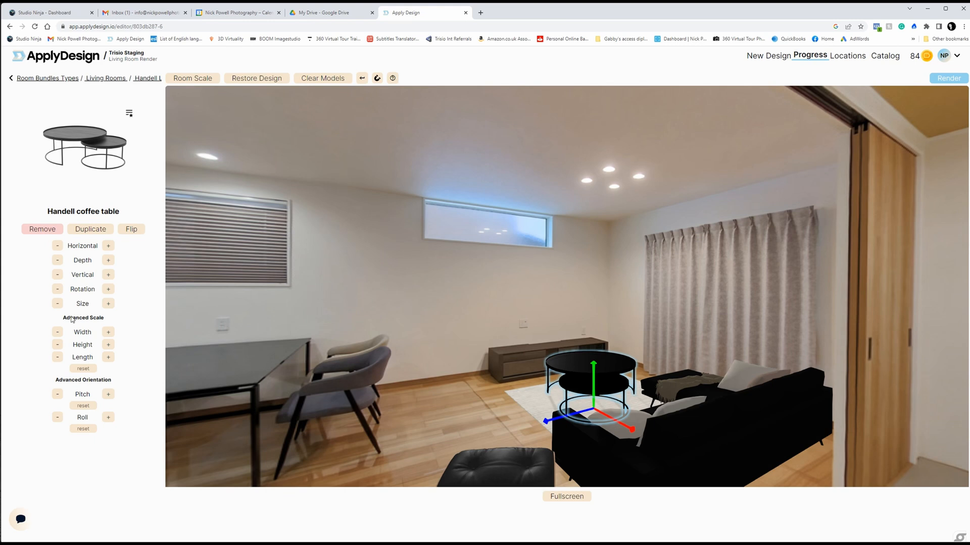
Step: Scale down and rotate the Handell coffee table, fine-tune its position on the rug beside the sofa, and deselect it
left_click(57, 304)
left_click(57, 304)
left_click_drag(605, 376, 475, 426)
left_click_drag(621, 373, 614, 375)
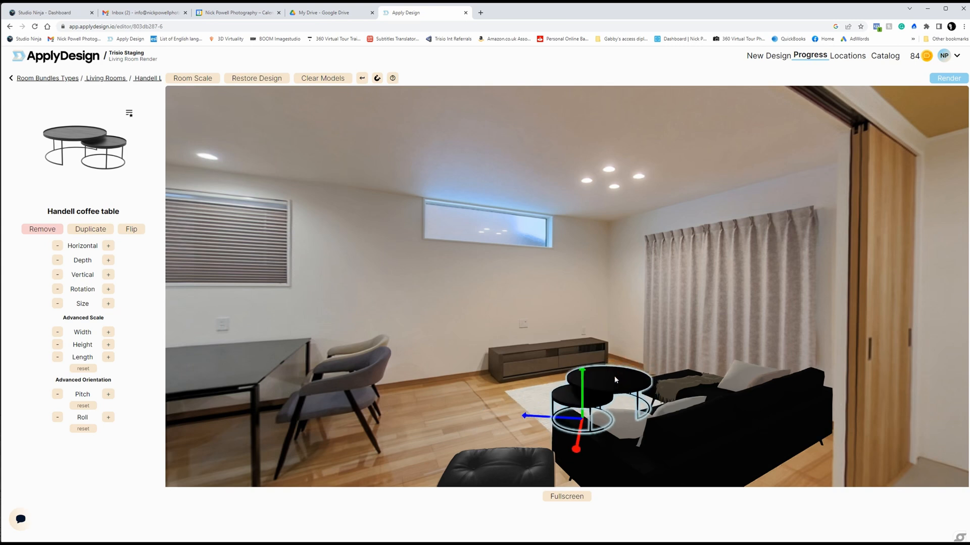
left_click(58, 304)
left_click(57, 303)
left_click(57, 304)
left_click(60, 305)
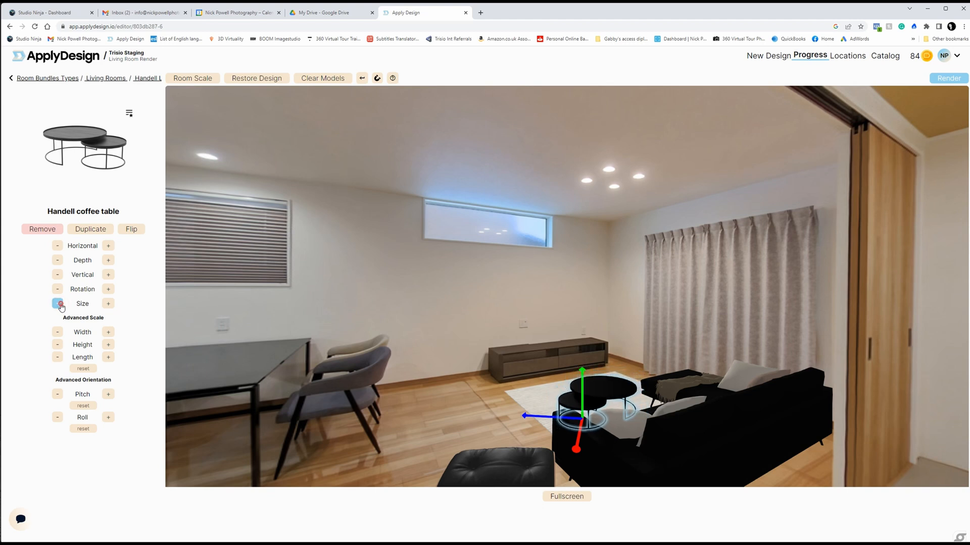
left_click_drag(619, 393, 622, 395)
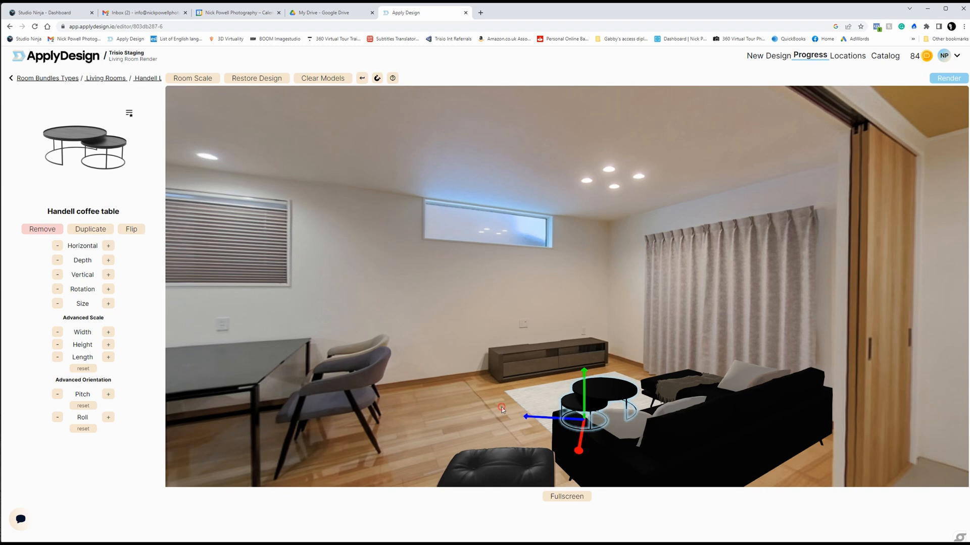
left_click(502, 408)
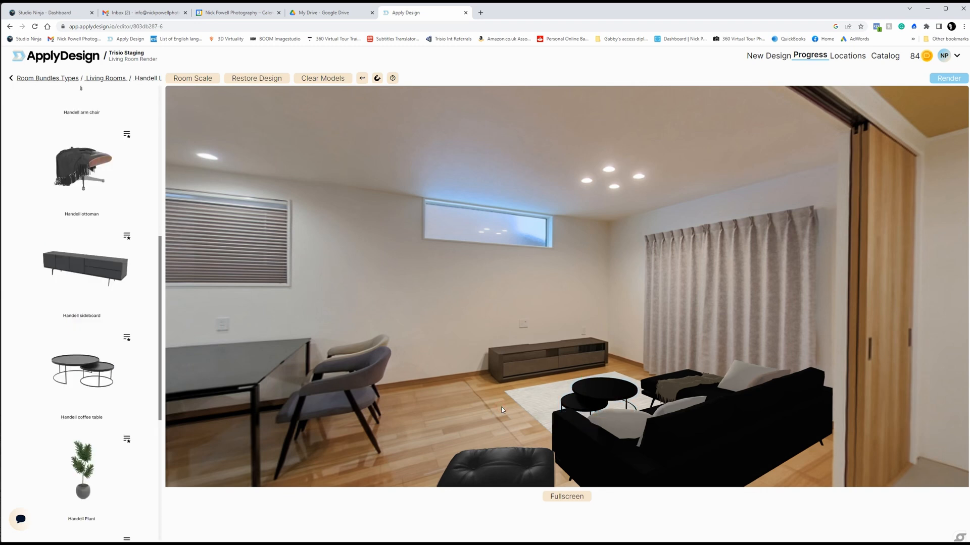
Step: Add the Handell Plant in the corner between the TV cabinet and the curtains, scaled down and nudged towards the curtains
left_click_drag(500, 408, 496, 407)
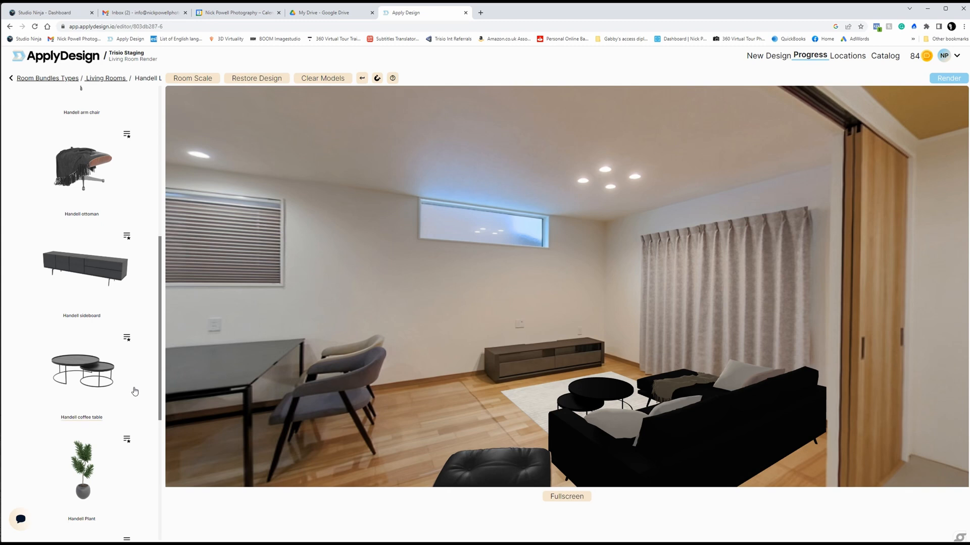
scroll(135, 391, "down", 3)
left_click(86, 375)
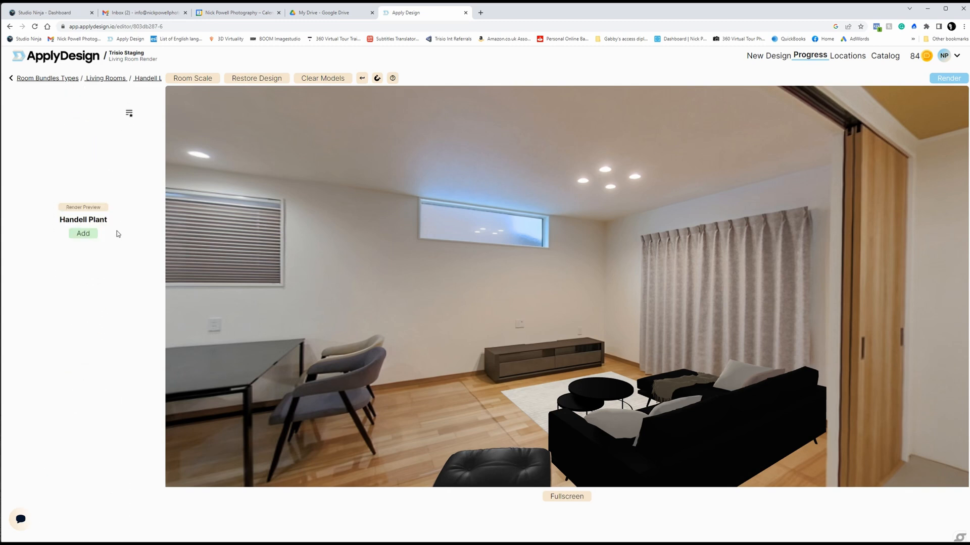
left_click(83, 233)
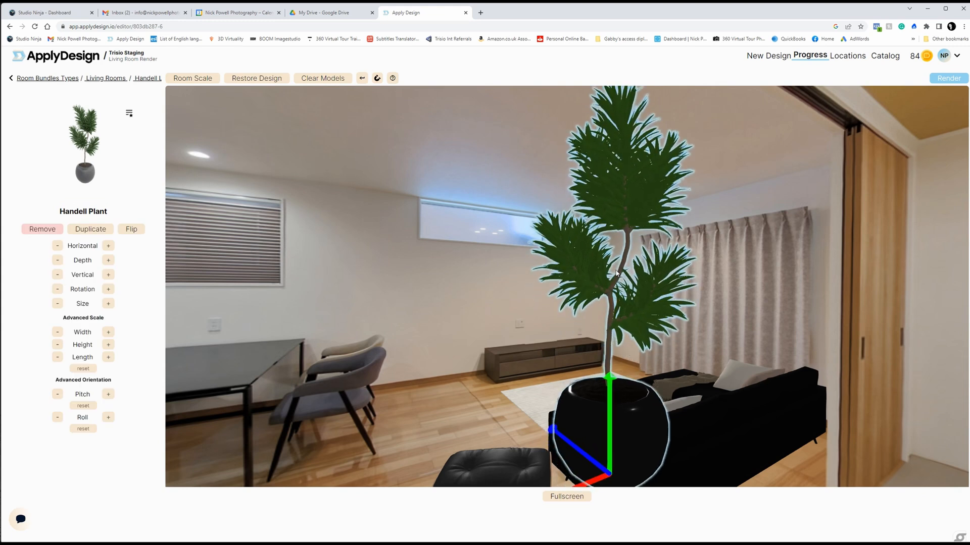
left_click_drag(615, 220, 618, 326)
left_click(58, 304)
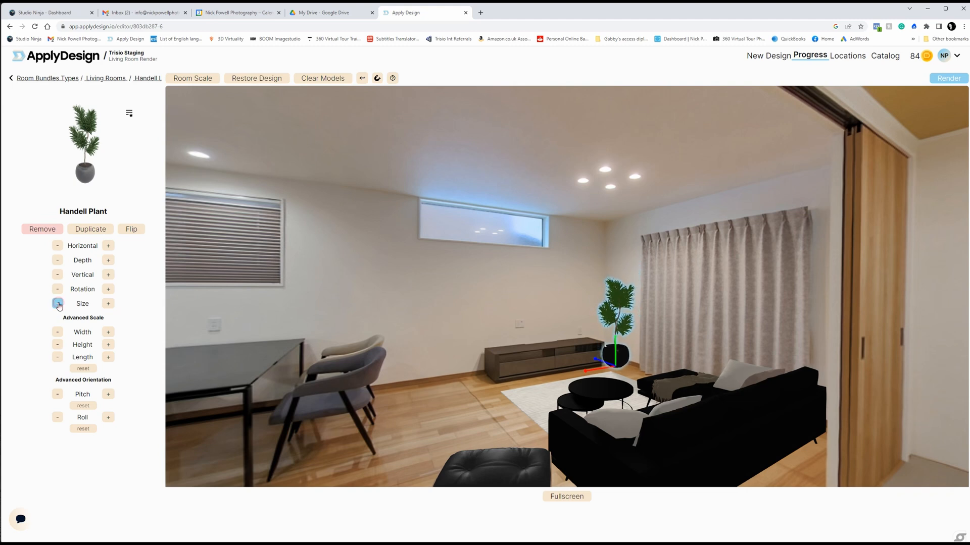
left_click_drag(623, 352, 627, 352)
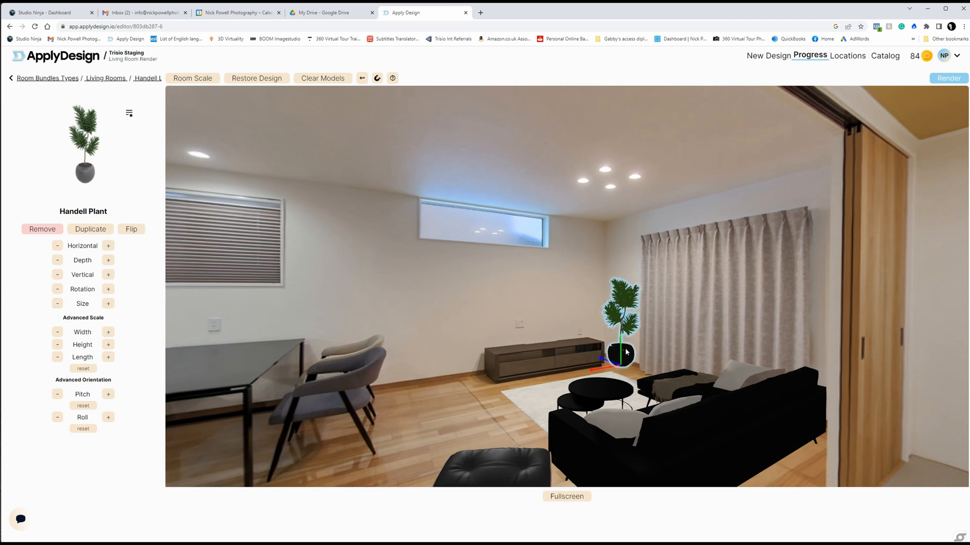
left_click(480, 387)
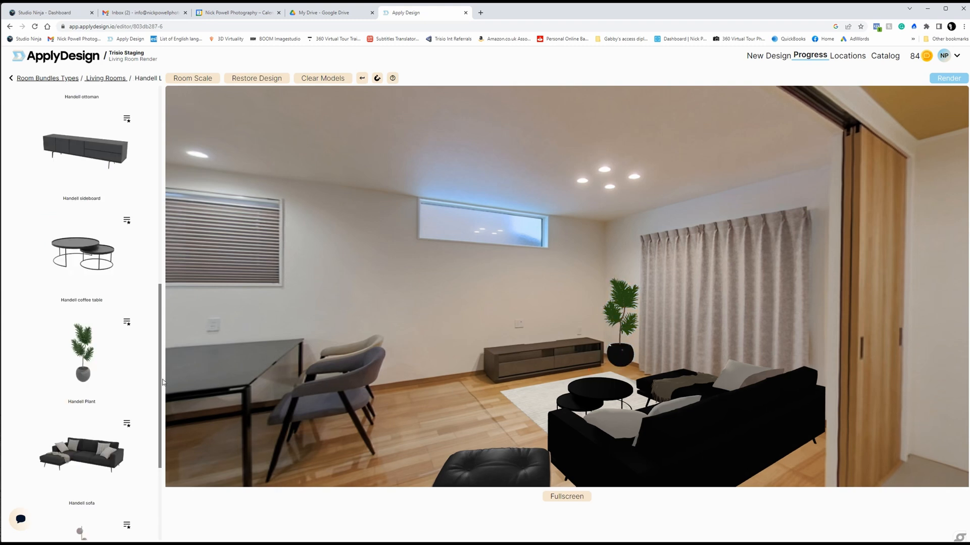
Step: Add the Handel floorlamp on the floor at the end of the TV cabinet nearest the dining chairs
scroll(130, 364, "down", 4)
left_click(85, 398)
left_click(84, 233)
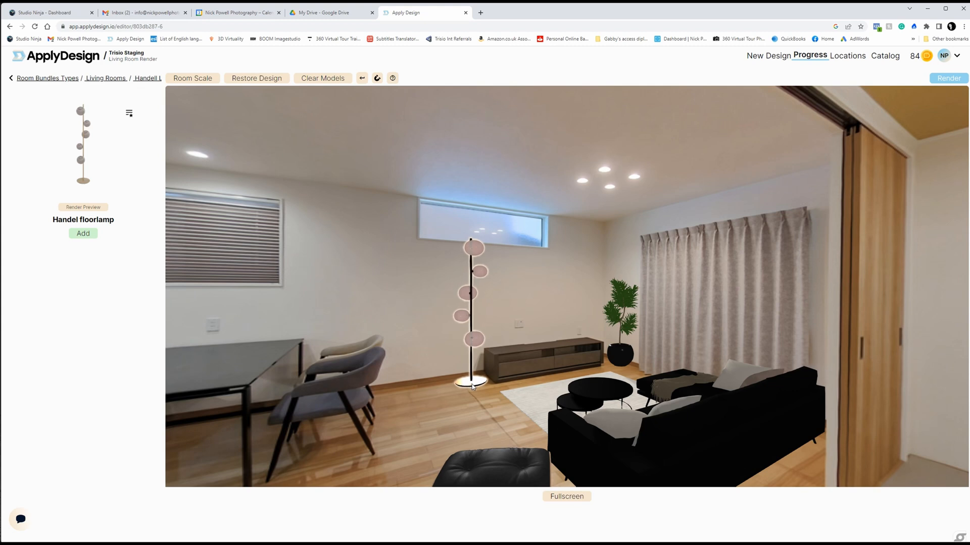
left_click(471, 387)
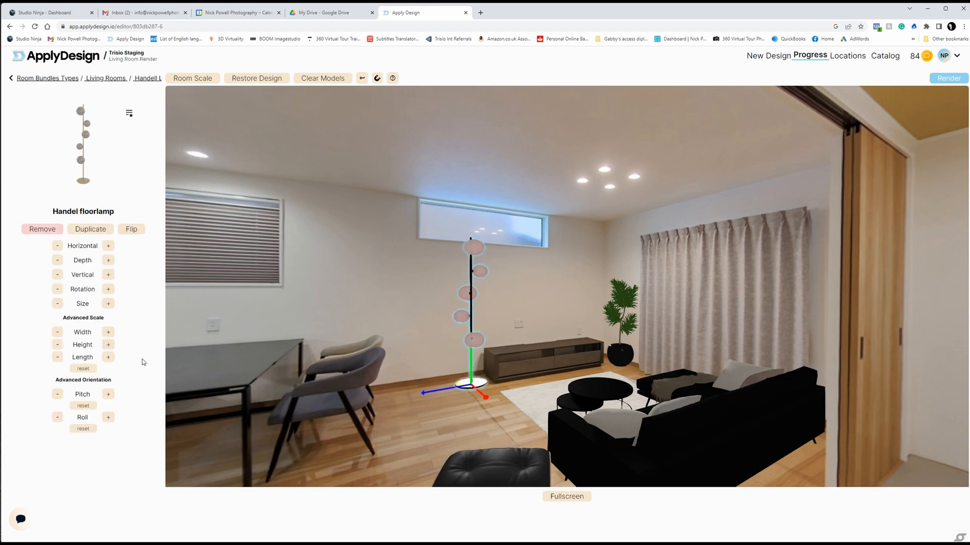
Step: Scale down the floor lamp so its top sits below the high wall window, and deselect it
left_click(57, 304)
left_click(58, 304)
left_click(57, 304)
left_click(57, 303)
left_click(56, 306)
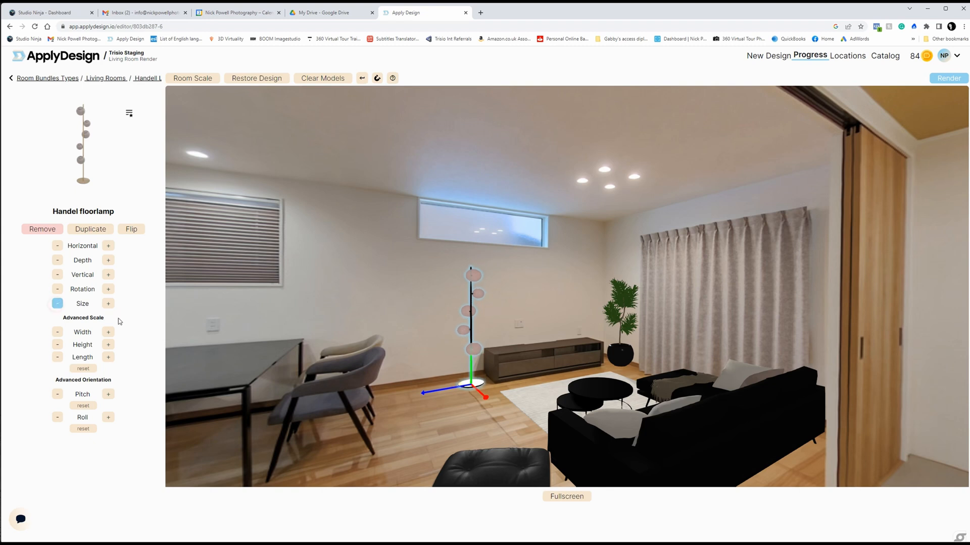
left_click(109, 305)
left_click(436, 432)
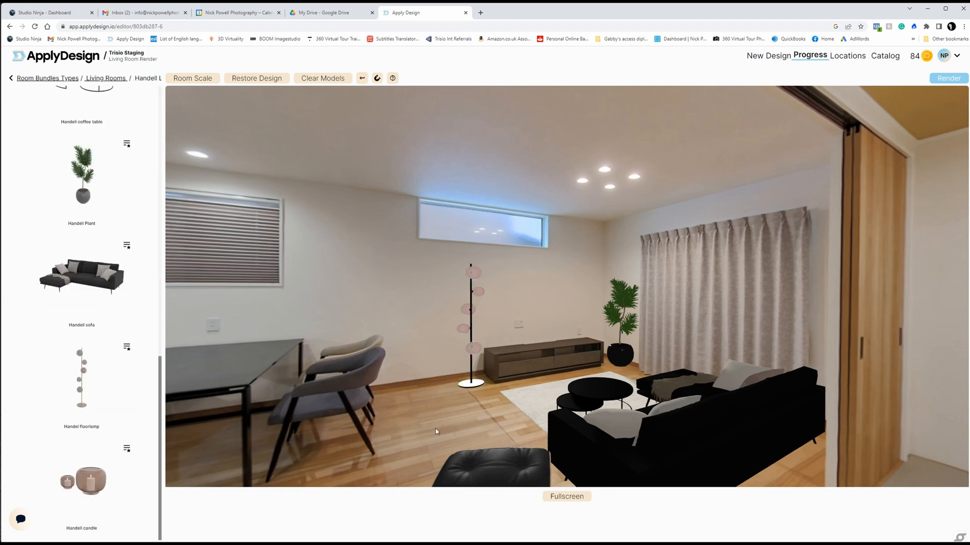
Step: Add the Handell candle on top of the TV cabinet at the end next to the plant and reduce its size
left_click_drag(437, 432, 407, 369)
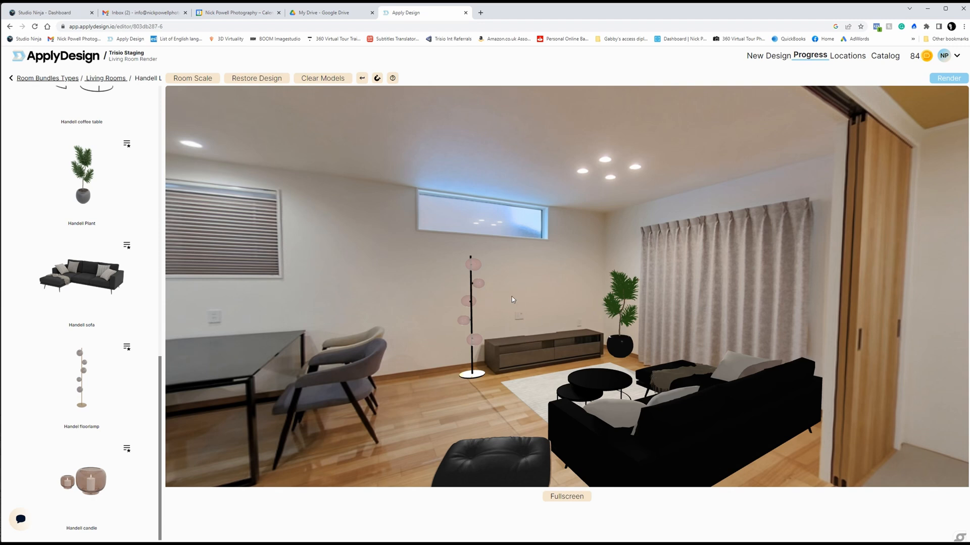
left_click(92, 480)
left_click(85, 235)
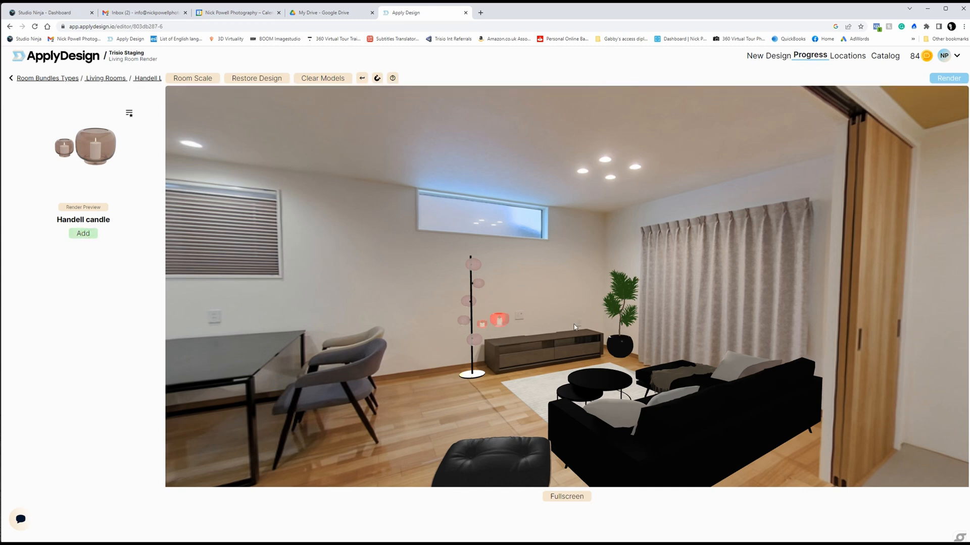
left_click(590, 333)
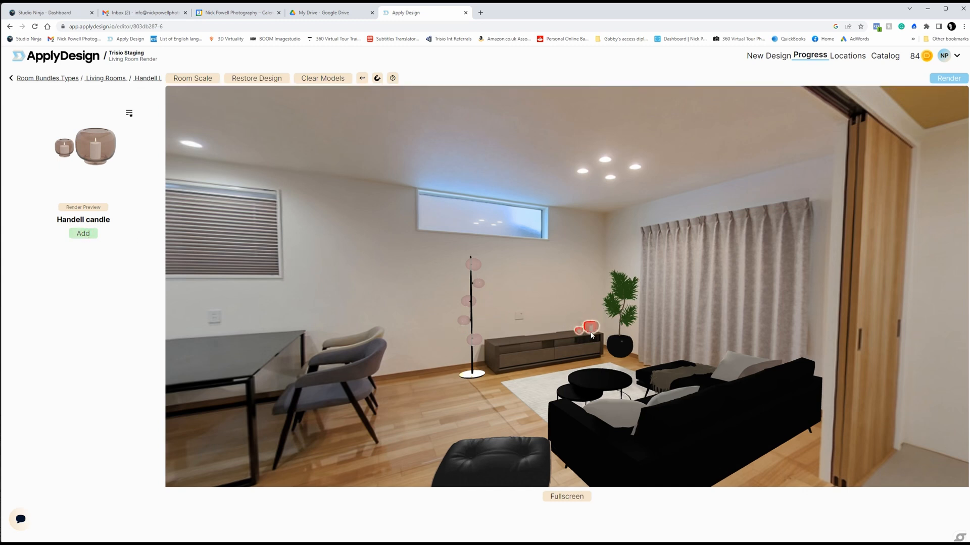
left_click(592, 336)
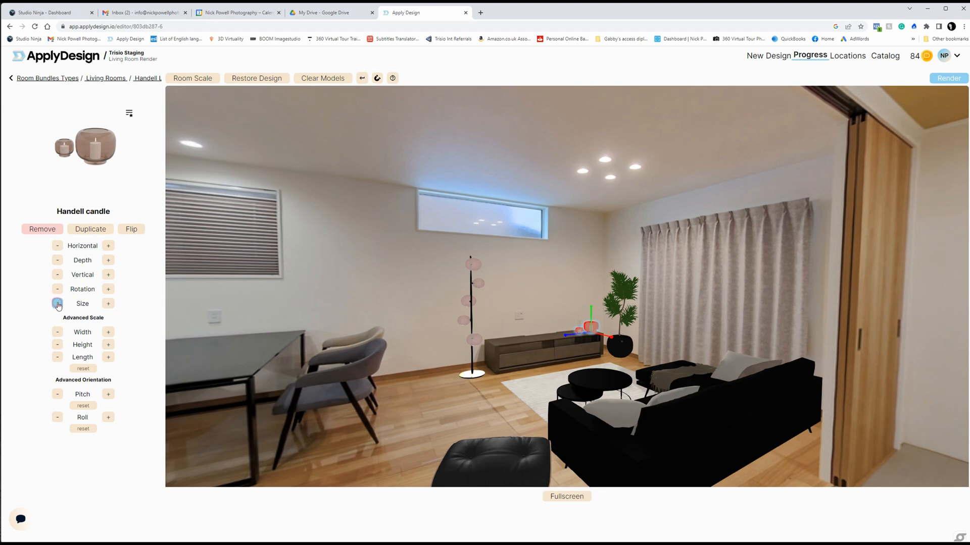
left_click(484, 390)
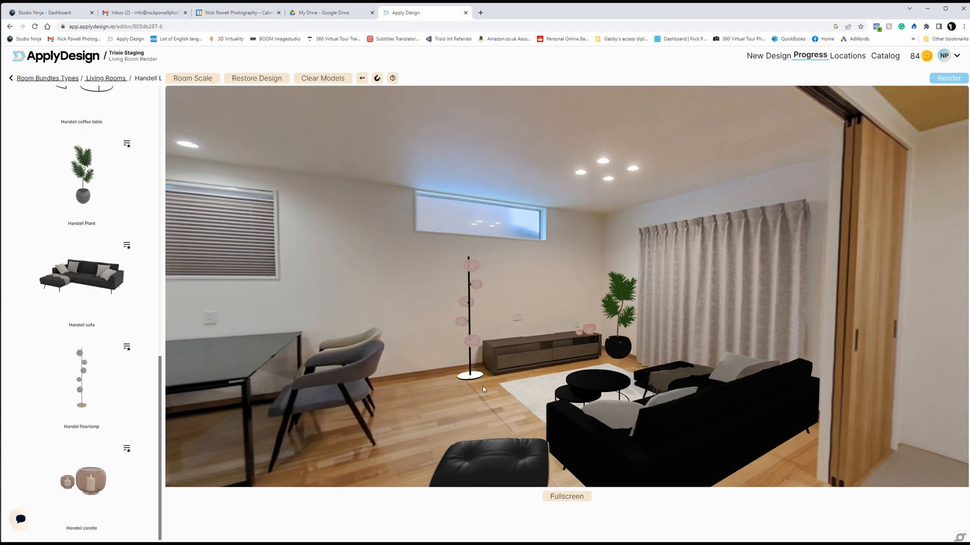
Step: Leave the room bundles and search the individual furniture items for "tv"
scroll(136, 242, "up", 15)
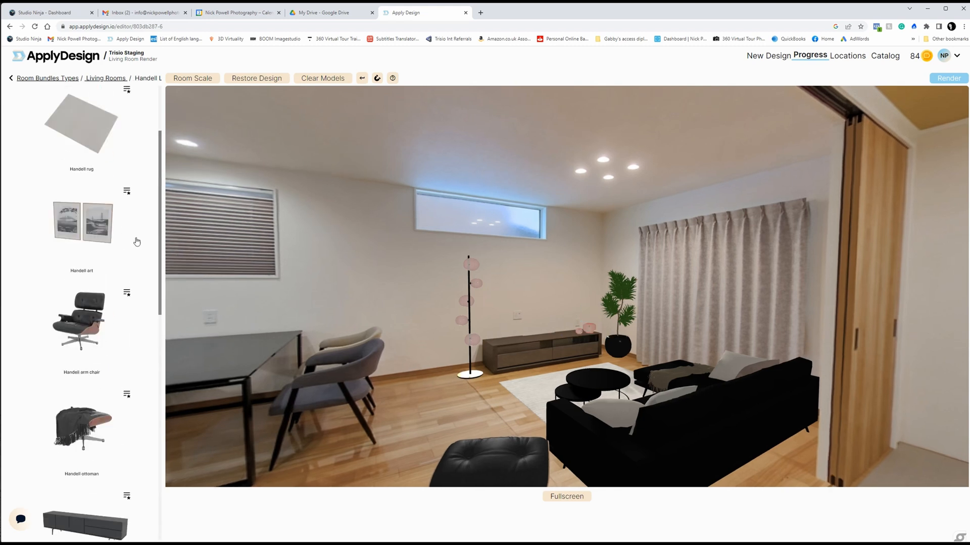
left_click(48, 79)
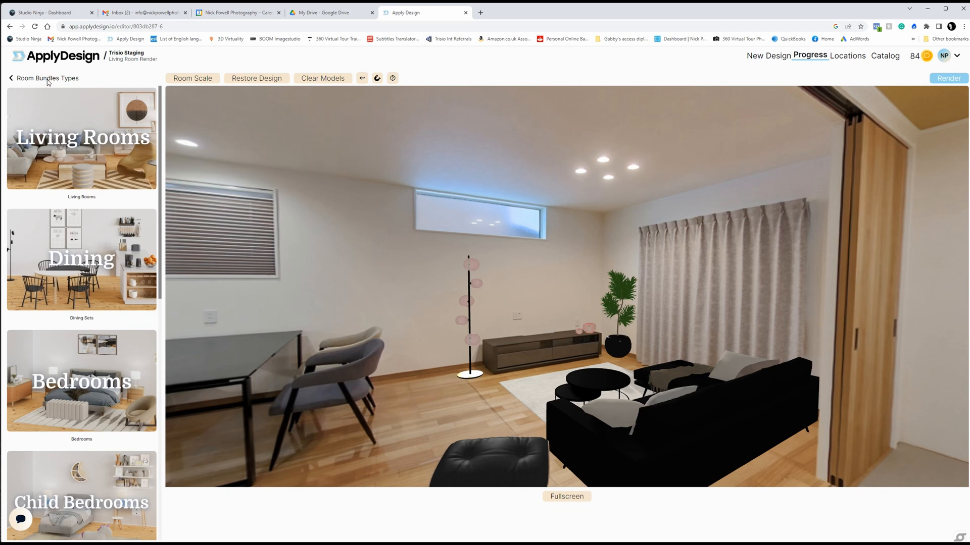
left_click(11, 79)
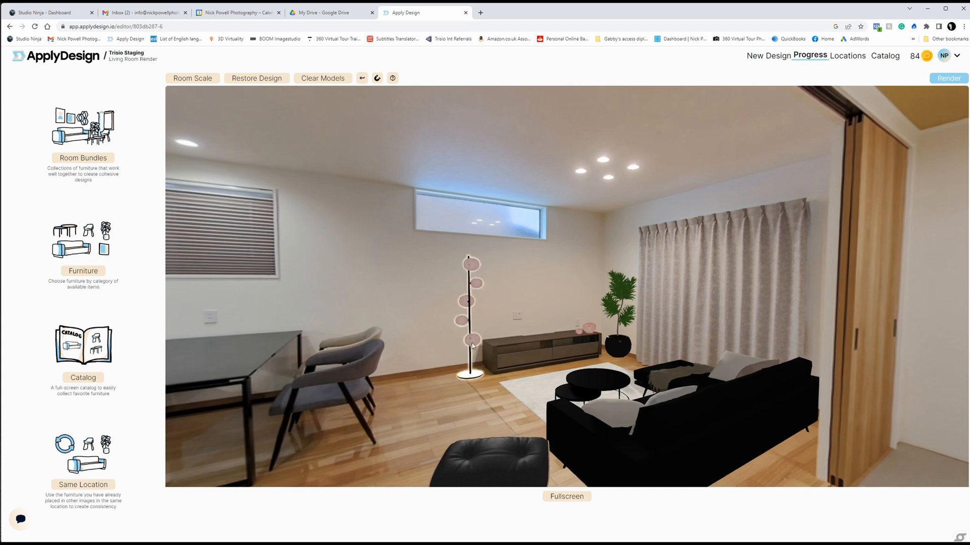
left_click(82, 275)
left_click(85, 98)
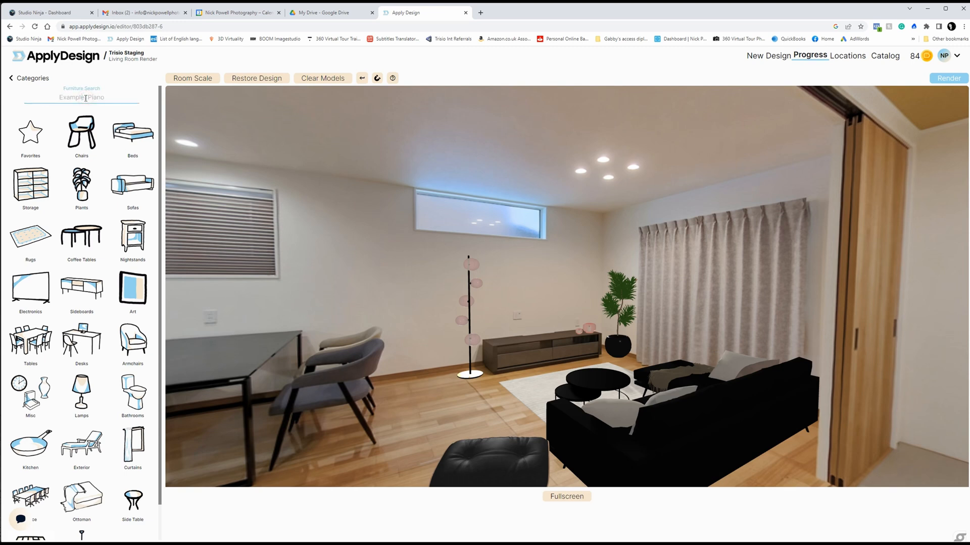
type("tv")
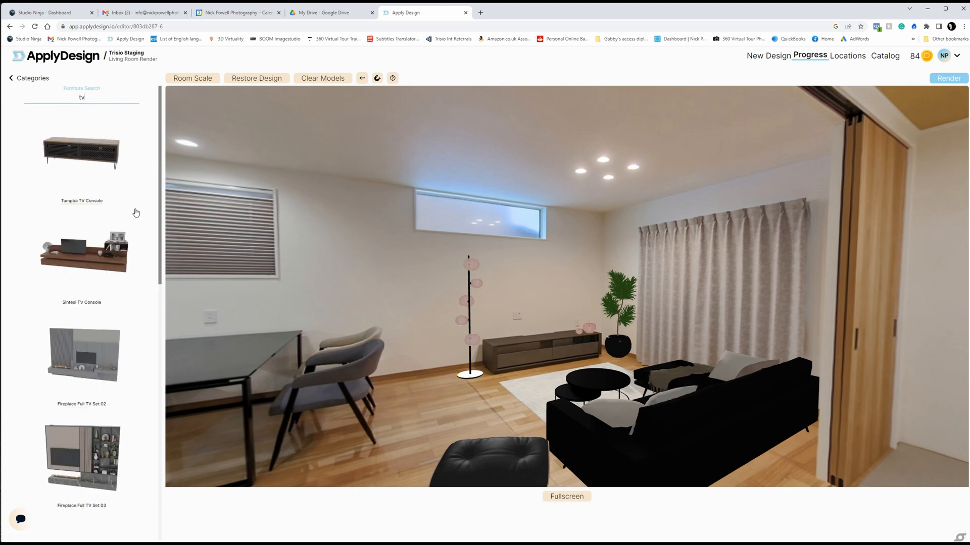
Step: Add the Palms TV and place it on top of the TV cabinet between the floor lamp and the candle
scroll(144, 265, "down", 15)
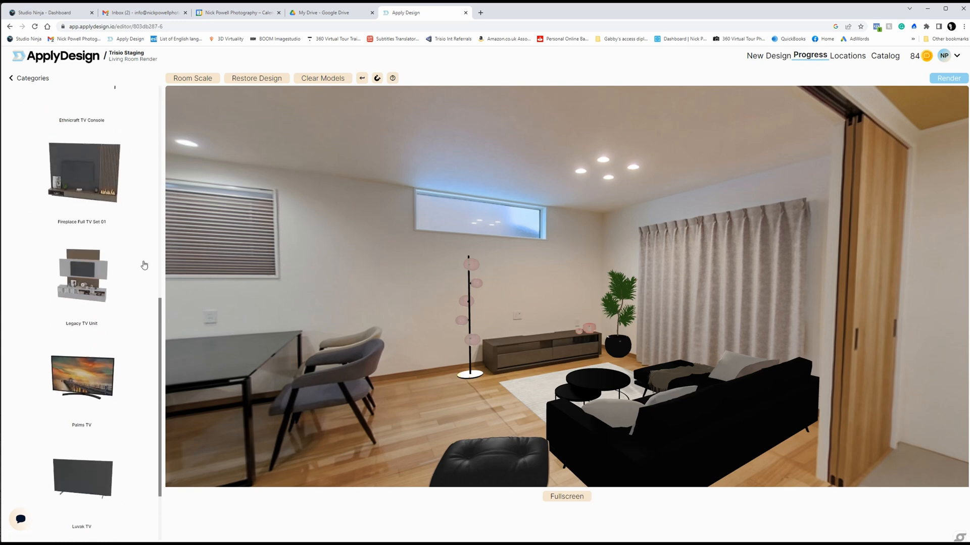
scroll(144, 265, "down", 1)
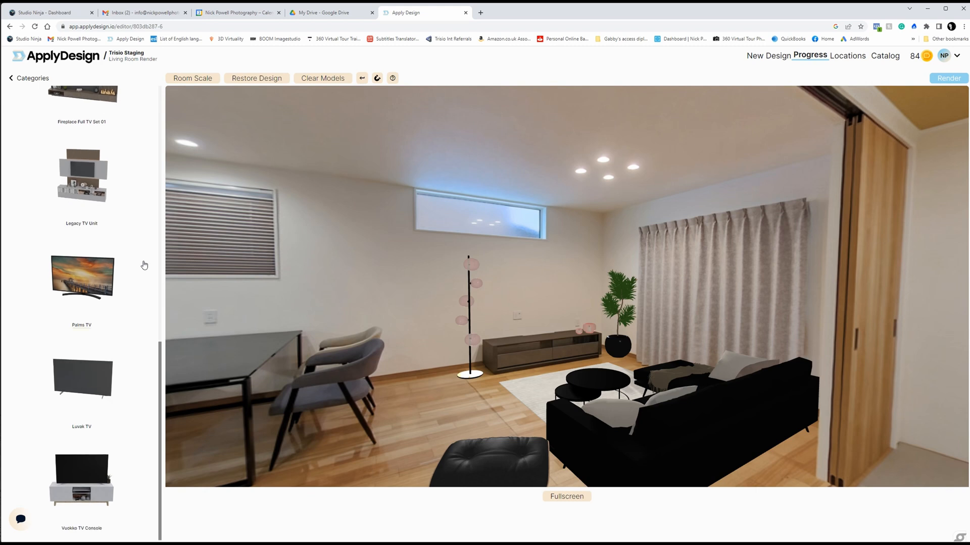
left_click(89, 277)
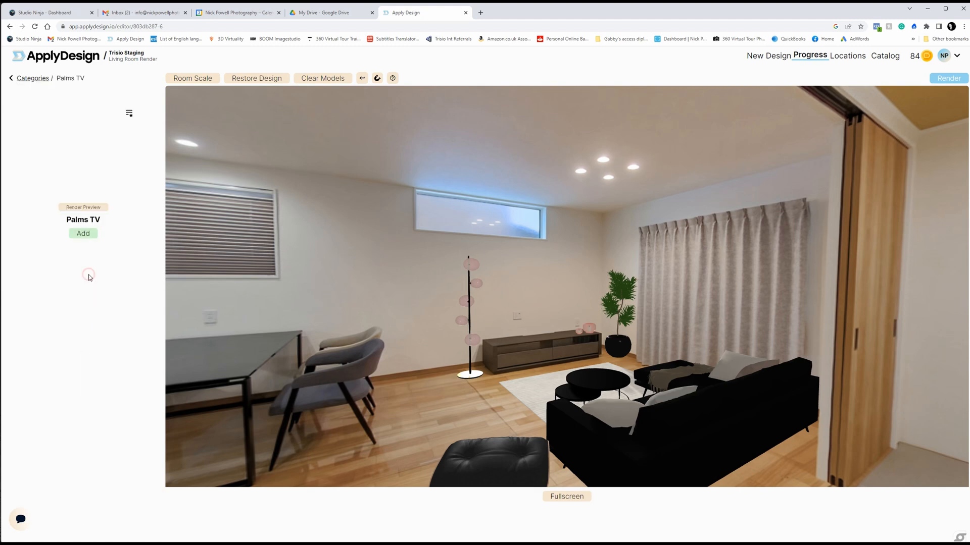
left_click(84, 234)
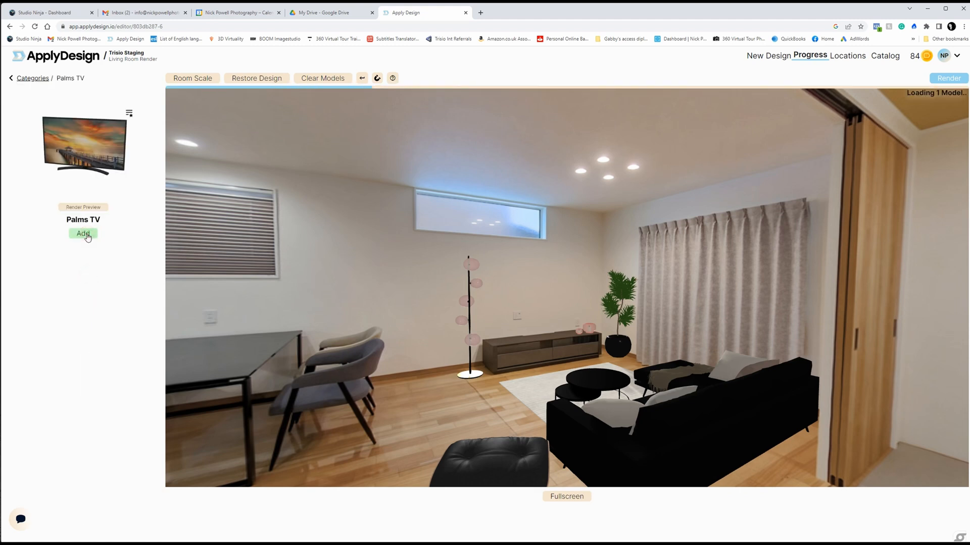
left_click(538, 340)
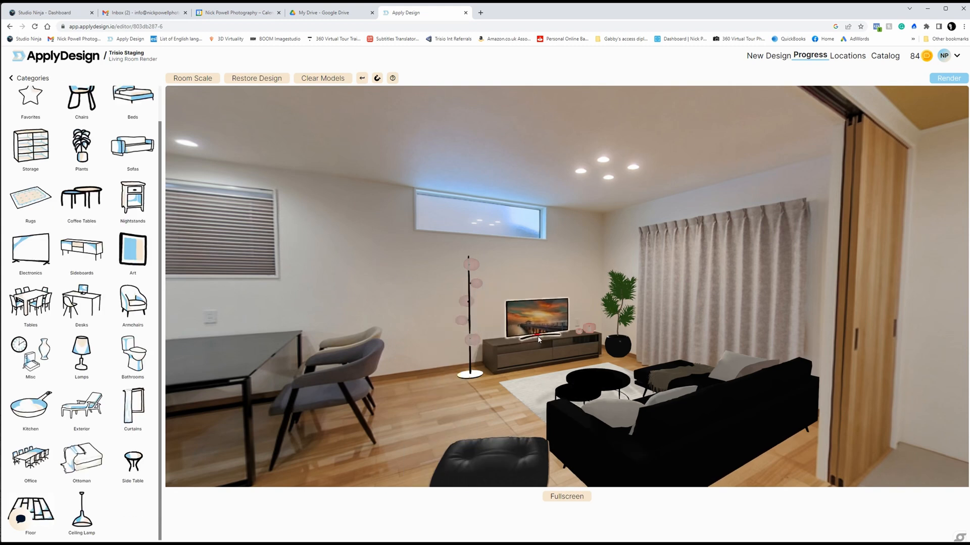
Step: Enlarge the Palms TV on the cabinet, nudge it horizontally, and deselect it
left_click(538, 341)
left_click(107, 304)
left_click(107, 303)
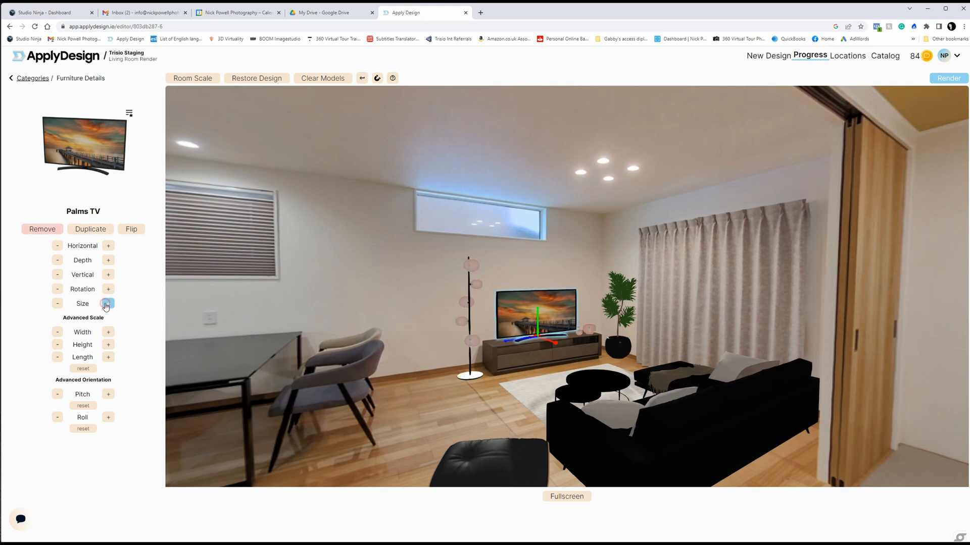
left_click(109, 246)
left_click(492, 389)
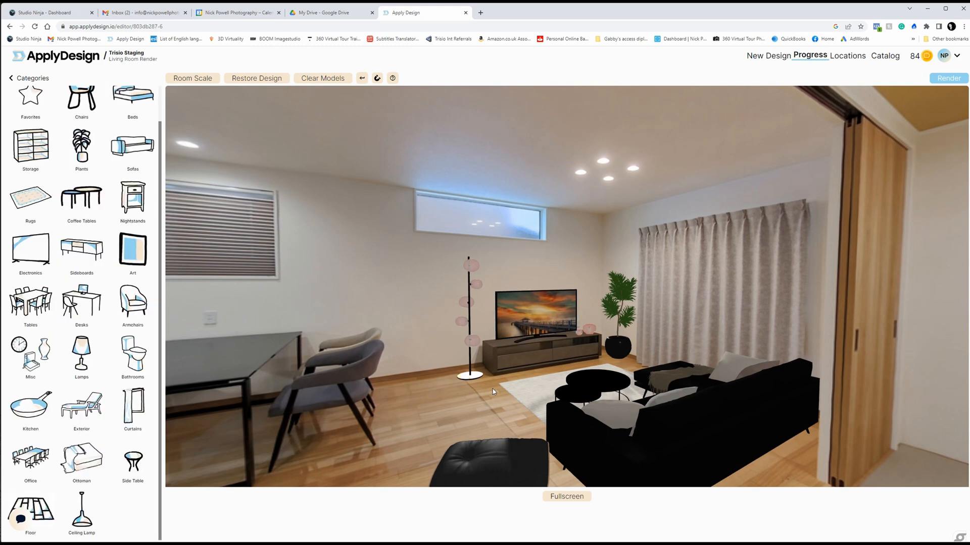
left_click_drag(493, 389, 493, 380)
left_click(537, 313)
left_click(108, 304)
left_click(108, 304)
left_click(486, 383)
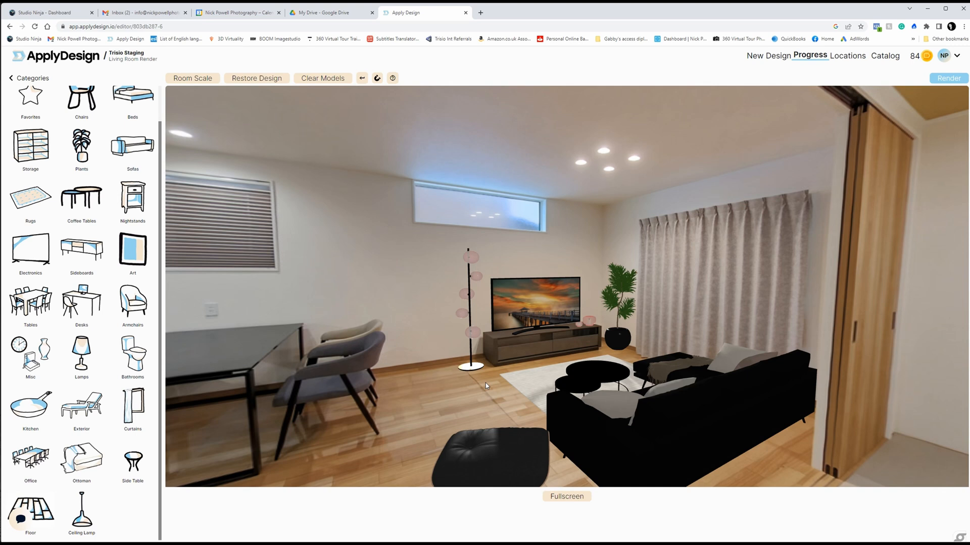
Step: Browse the Art category for pictures suitable for the wall, then return to the furniture categories
left_click_drag(485, 383, 509, 387)
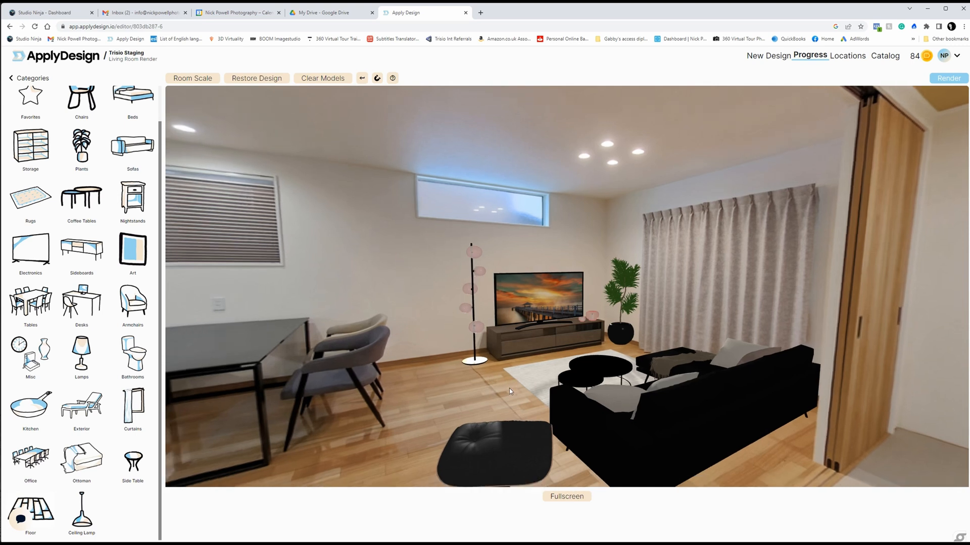
left_click(11, 78)
left_click(94, 272)
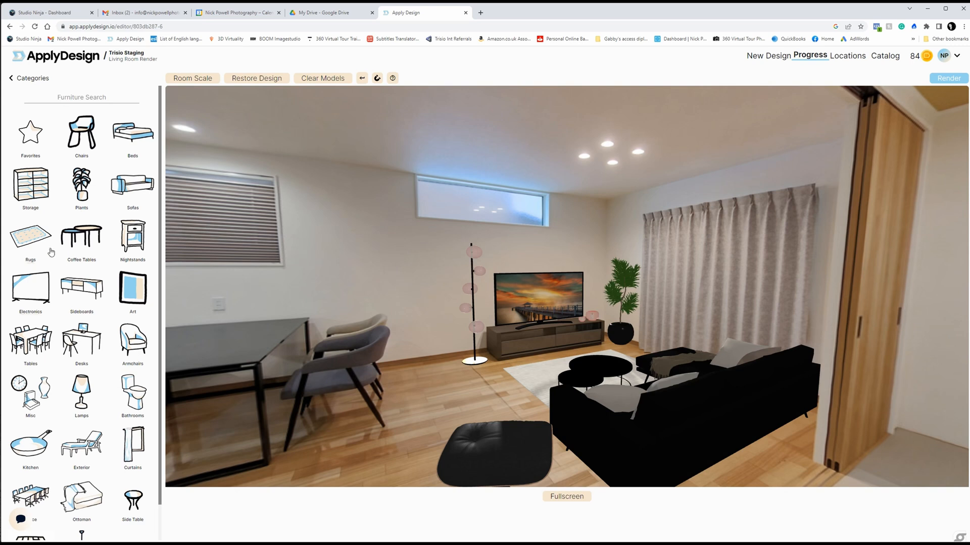
left_click(139, 289)
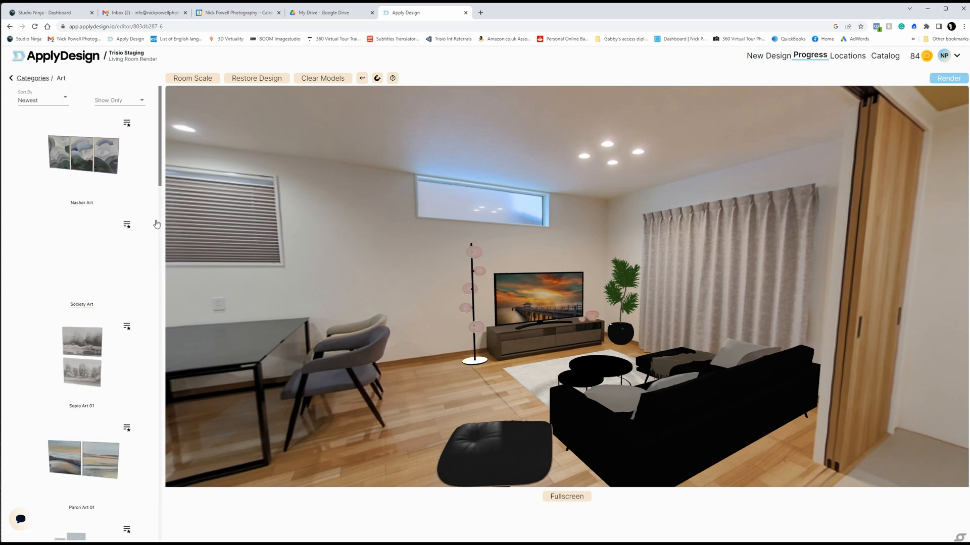
left_click_drag(160, 179, 187, 460)
scroll(147, 212, "up", 20)
left_click(30, 79)
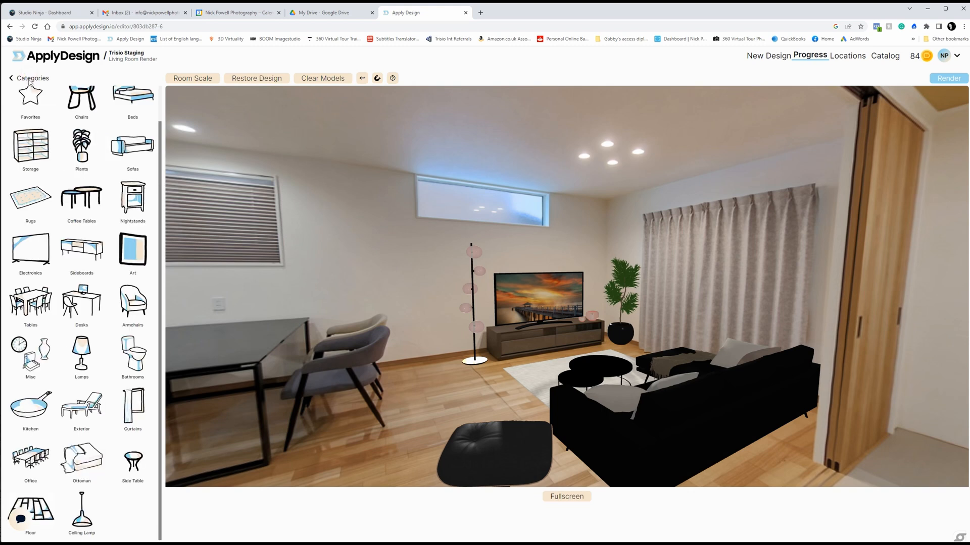
Step: Search the furniture for "oceani" and place Oceania Paintings 01 on the wall between the blind and the high window
scroll(70, 125, "up", 1)
left_click(78, 97)
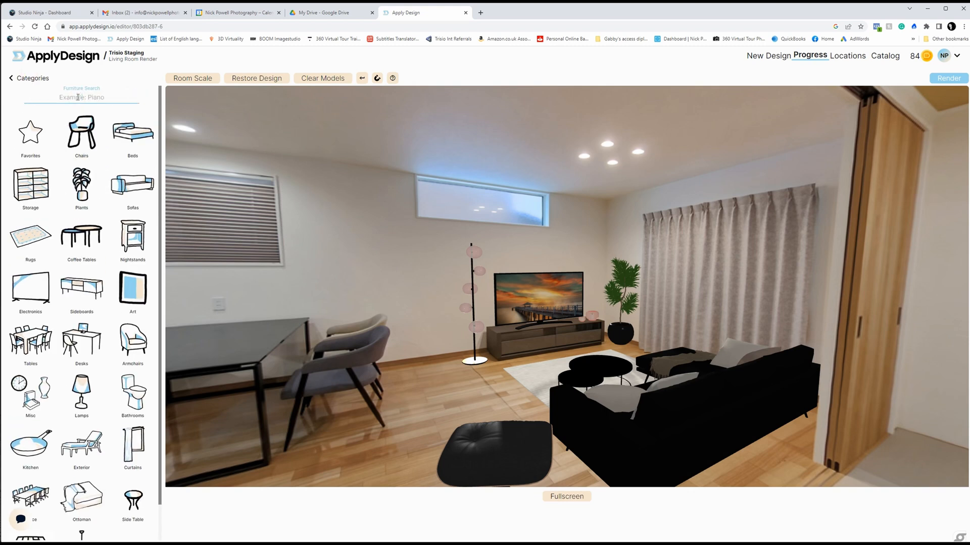
type("ocea")
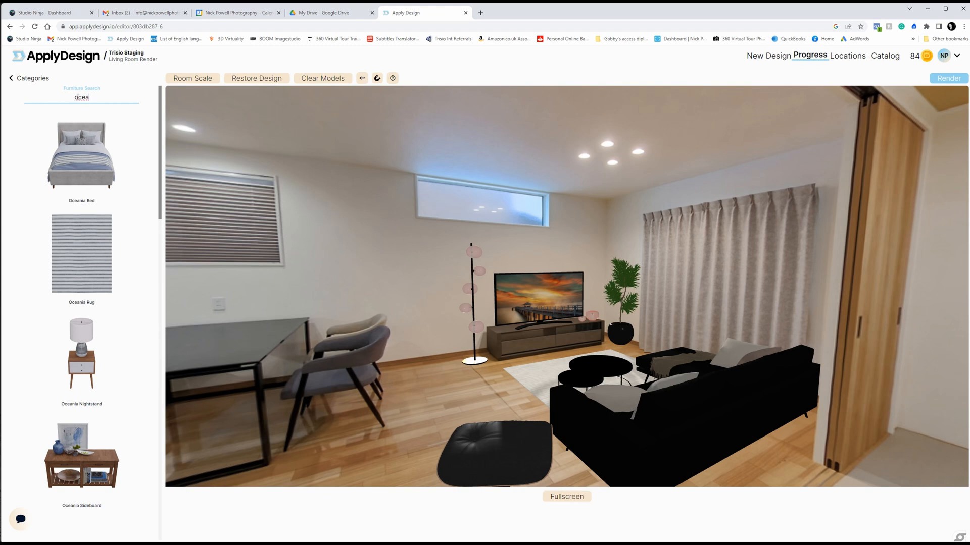
type("nia")
scroll(130, 383, "down", 15)
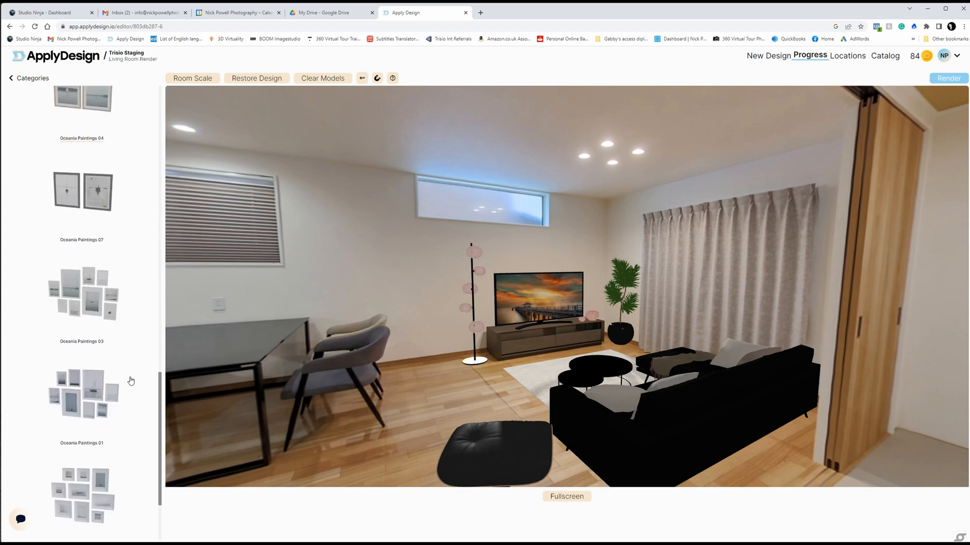
left_click(87, 396)
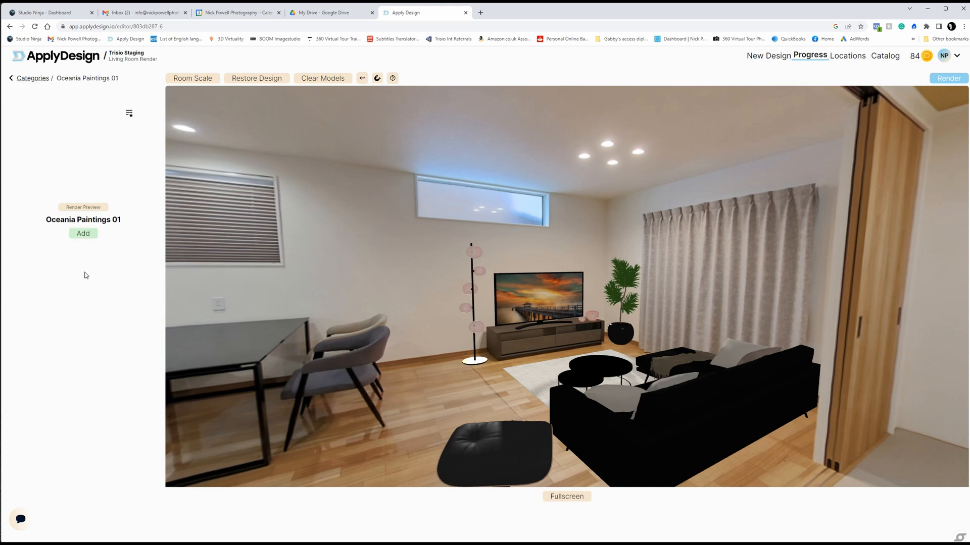
left_click(82, 234)
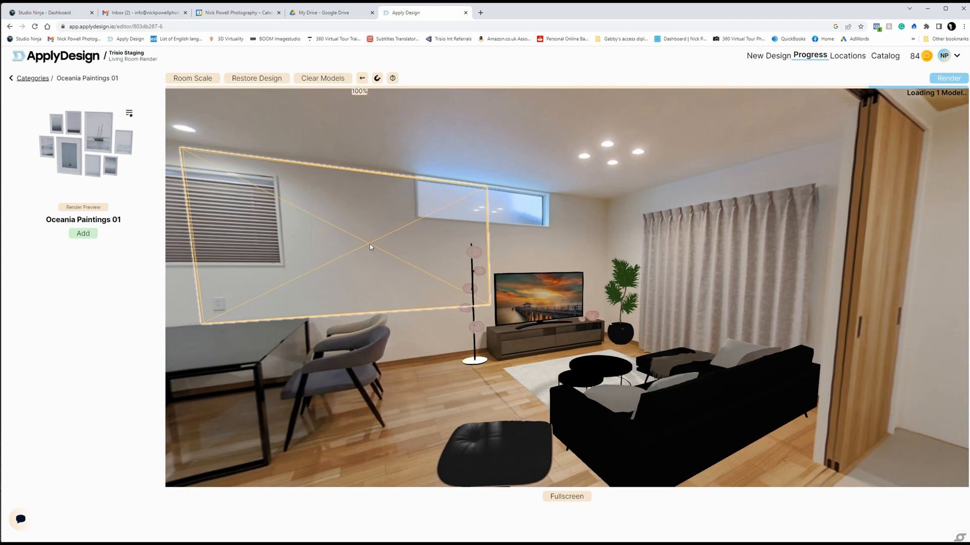
left_click(369, 246)
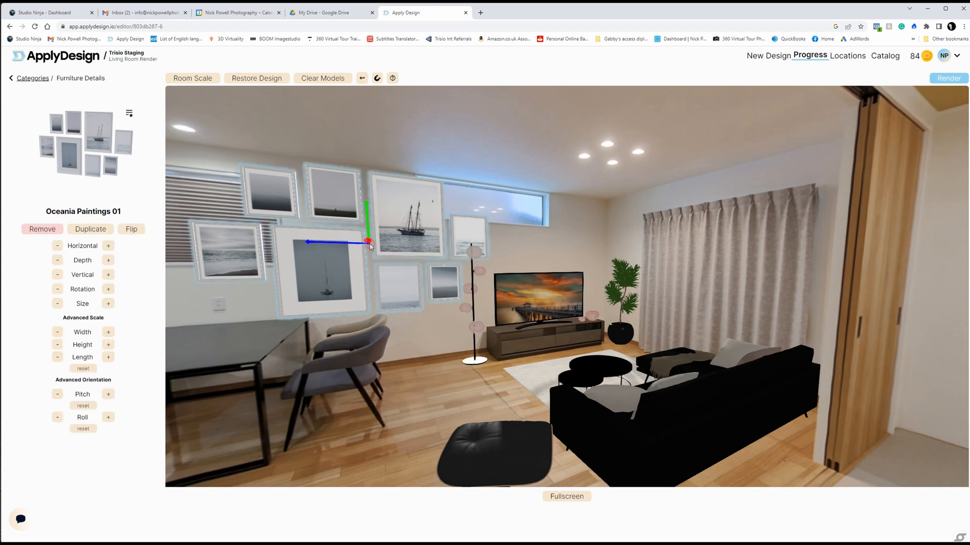
Step: Shrink the Oceania paintings so they clear both windows and move them lower on the wall
left_click(58, 304)
left_click(58, 304)
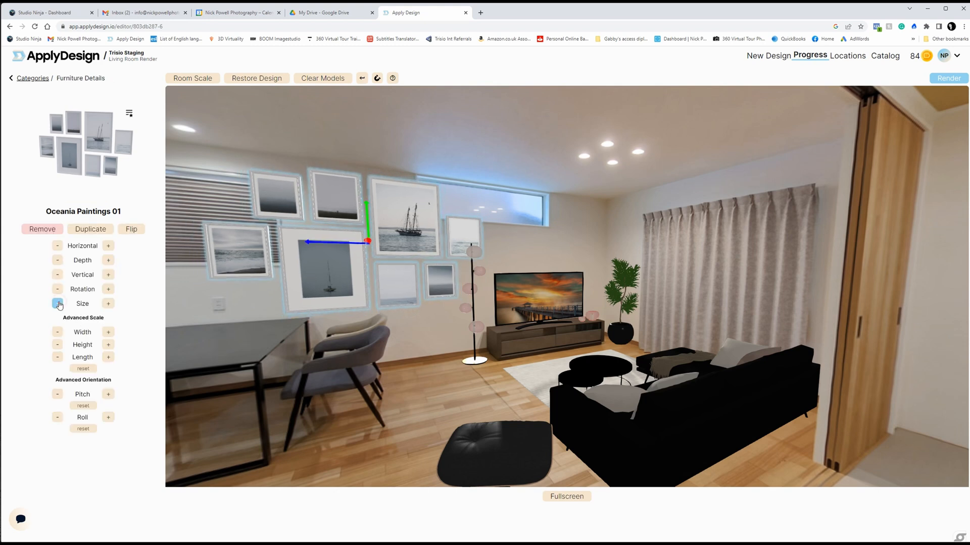
left_click(58, 304)
left_click(57, 303)
left_click(58, 303)
left_click(57, 304)
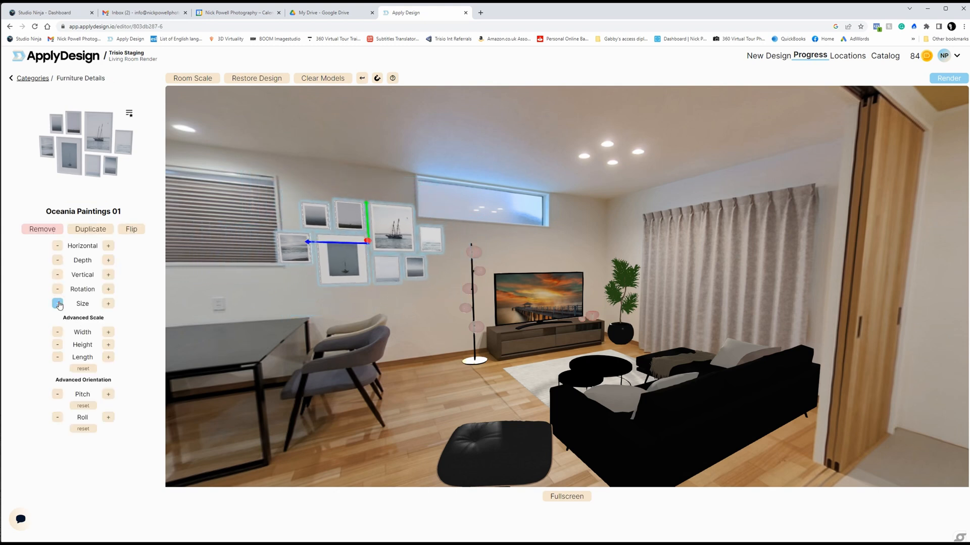
left_click_drag(423, 265, 422, 285)
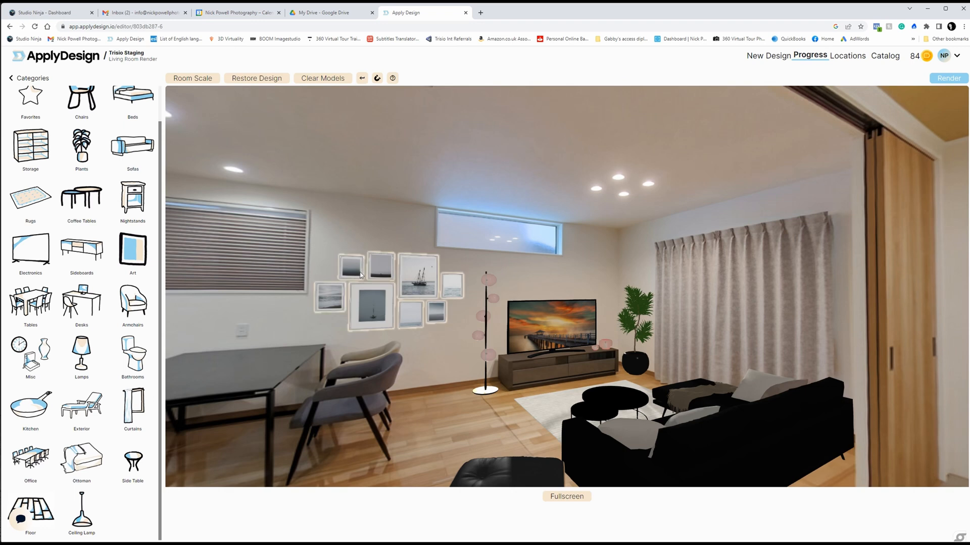
Step: Fine-tune the painting group's size, shift it slightly towards the floor lamp, and deselect it
left_click(382, 267)
left_click(58, 303)
left_click_drag(419, 298, 422, 296)
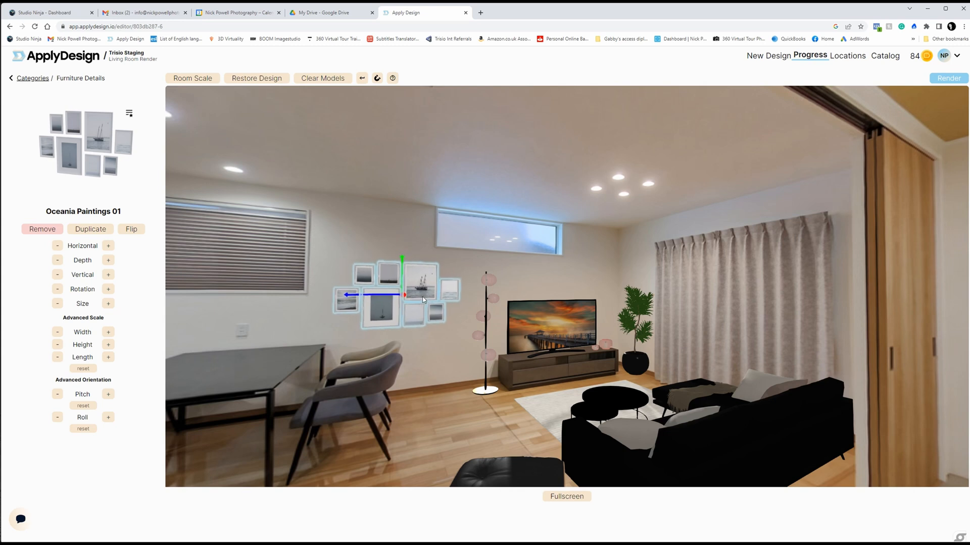
left_click(108, 304)
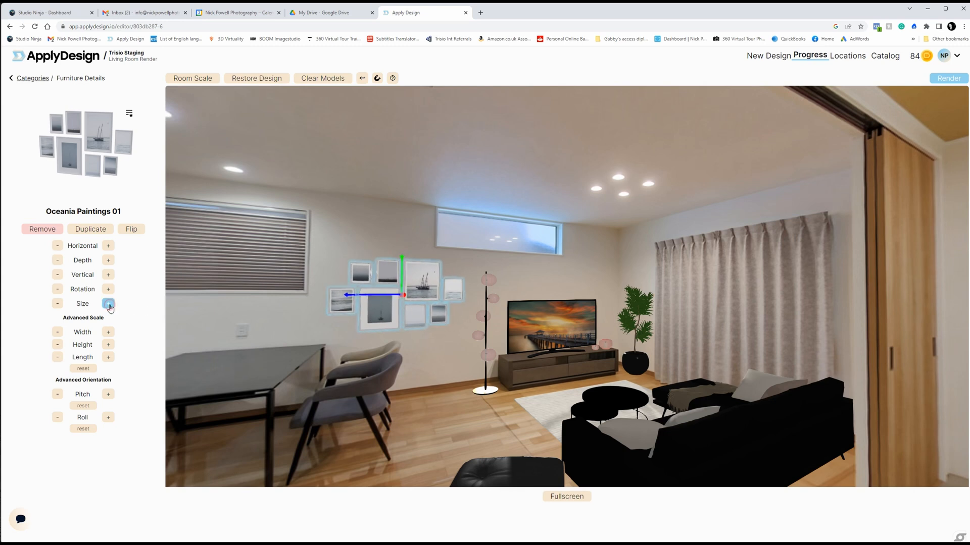
left_click(425, 414)
Step: Search the furniture for "cat" and place Cat 01 on top of the black ottoman
mouse_move(444, 353)
left_mouse_down()
mouse_move(387, 356)
mouse_move(453, 362)
left_mouse_up()
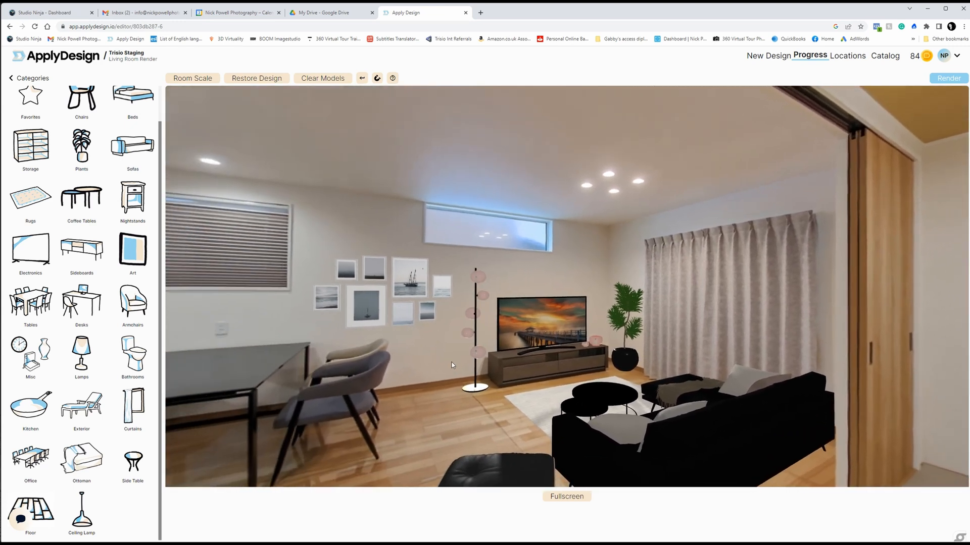
left_click_drag(495, 416, 472, 372)
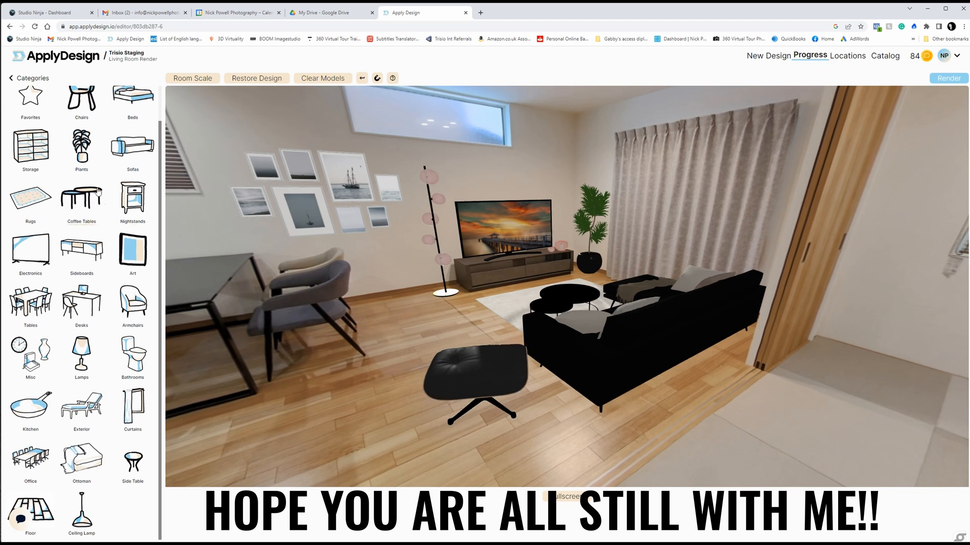
scroll(74, 102, "up", 1)
left_click(74, 97)
type("cat")
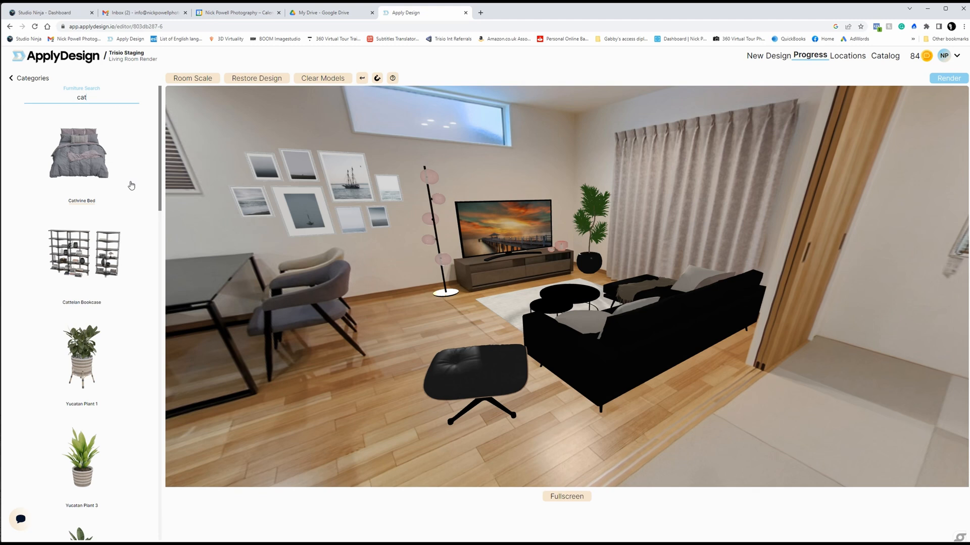
scroll(130, 185, "down", 20)
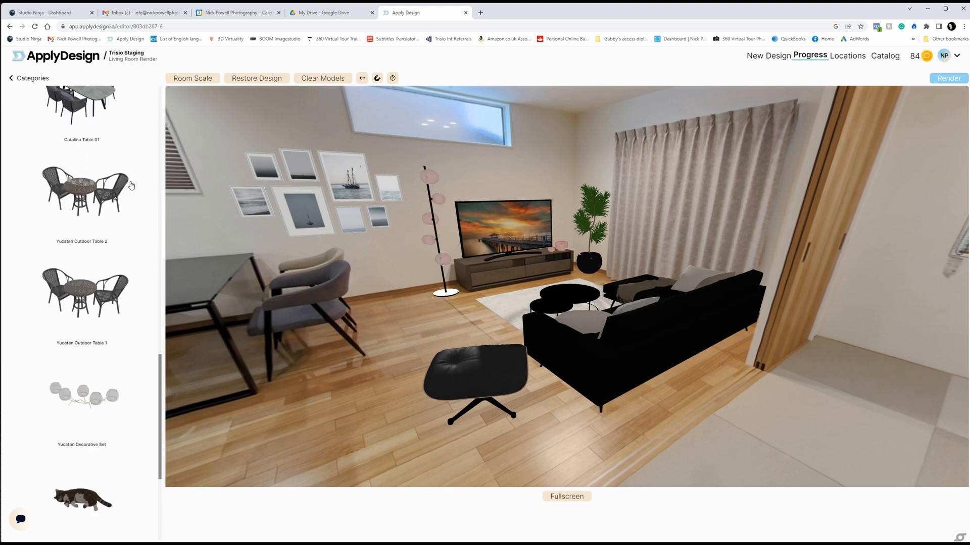
scroll(130, 185, "down", 4)
left_click(84, 279)
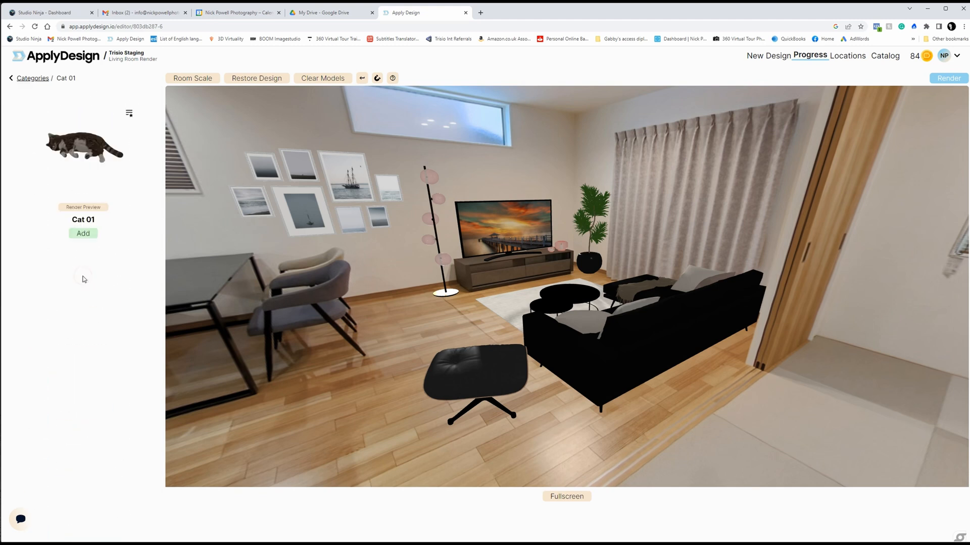
left_click(84, 234)
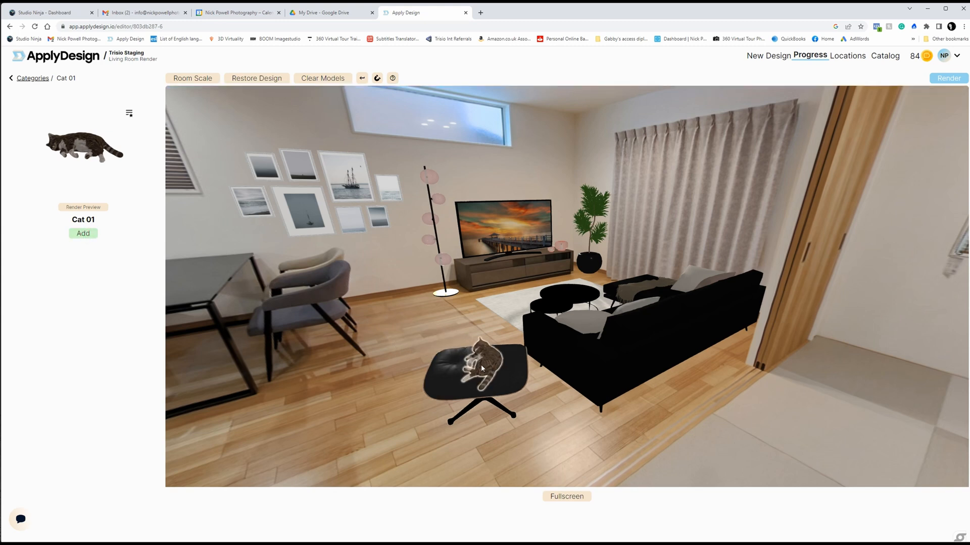
left_click(483, 369)
Step: Reduce the cat's size, rotate it to lie across the ottoman's seat, and deselect it
left_click(57, 304)
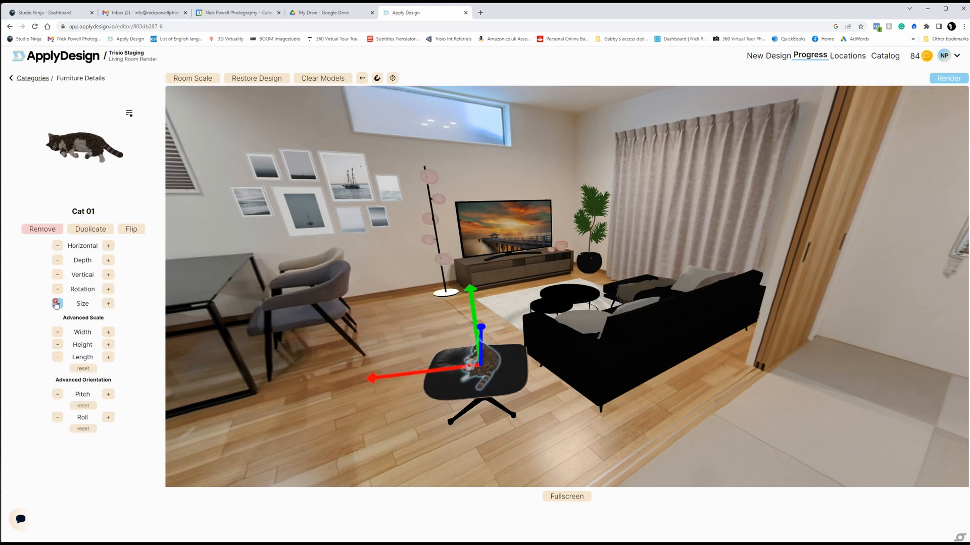
left_click_drag(479, 361, 553, 347)
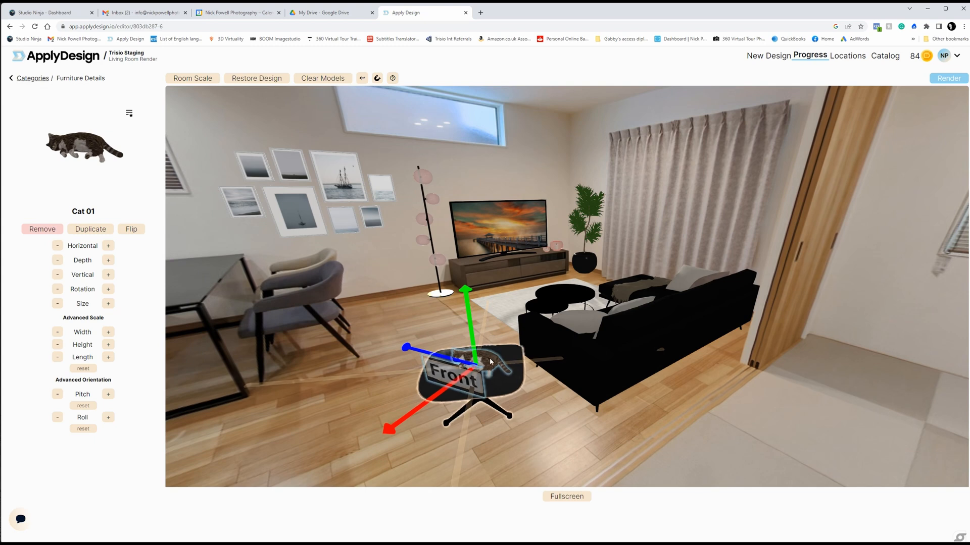
left_click_drag(488, 359, 482, 360)
left_click(424, 316)
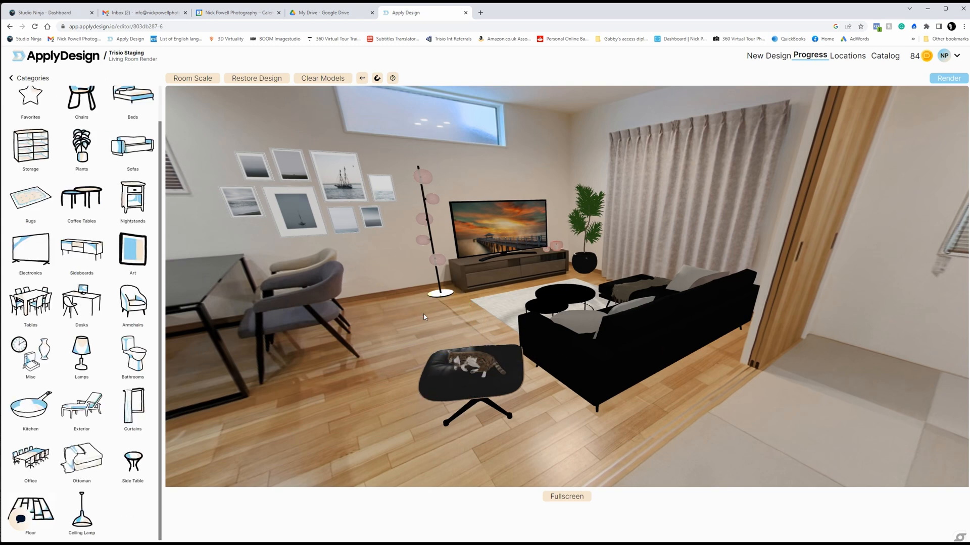
Step: Open the Arigona set from the Office Sets room bundles for furnishing the adjoining tatami room
left_click_drag(817, 330, 470, 289)
left_click_drag(544, 285, 551, 333)
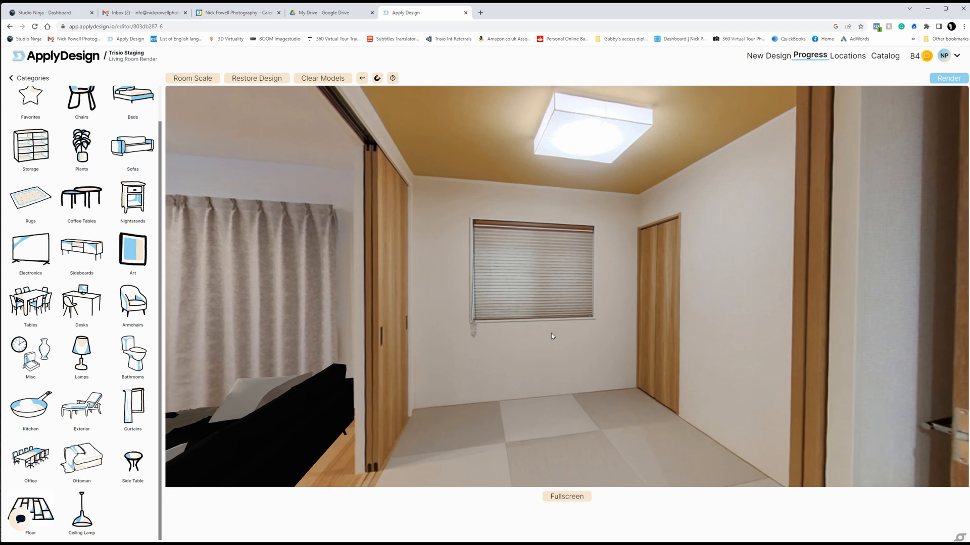
scroll(96, 217, "up", 1)
left_click(10, 79)
scroll(113, 338, "down", 5)
left_click(113, 343)
scroll(113, 345, "down", 18)
scroll(113, 345, "down", 4)
scroll(113, 344, "up", 6)
left_click(112, 328)
Step: Add the Arigona Desk beneath the tatami room's window and reduce its size
left_click(44, 228)
left_click(83, 233)
left_click(57, 304)
left_click(58, 303)
left_click(57, 304)
left_click(212, 303)
Step: Add Arigona Storage 02 between the desk and the sliding door and scale it down beside the window
left_click(47, 331)
left_click(83, 233)
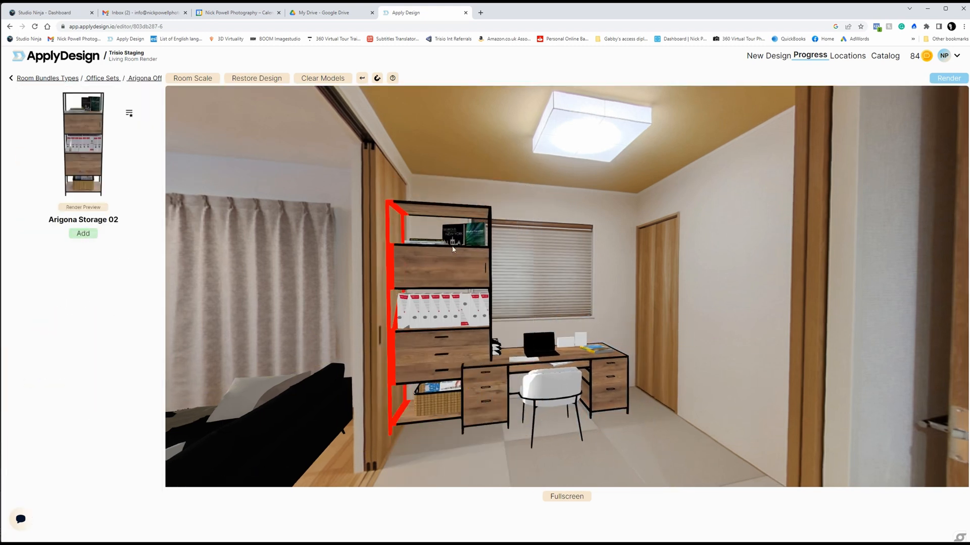
left_click(465, 251)
left_click(57, 304)
left_click(58, 304)
left_click(212, 303)
Step: Add Arigona Storage 01 against the tatami room's side wall, near the wooden closet door
left_click_drag(548, 386, 563, 387)
left_click_drag(540, 480, 479, 410)
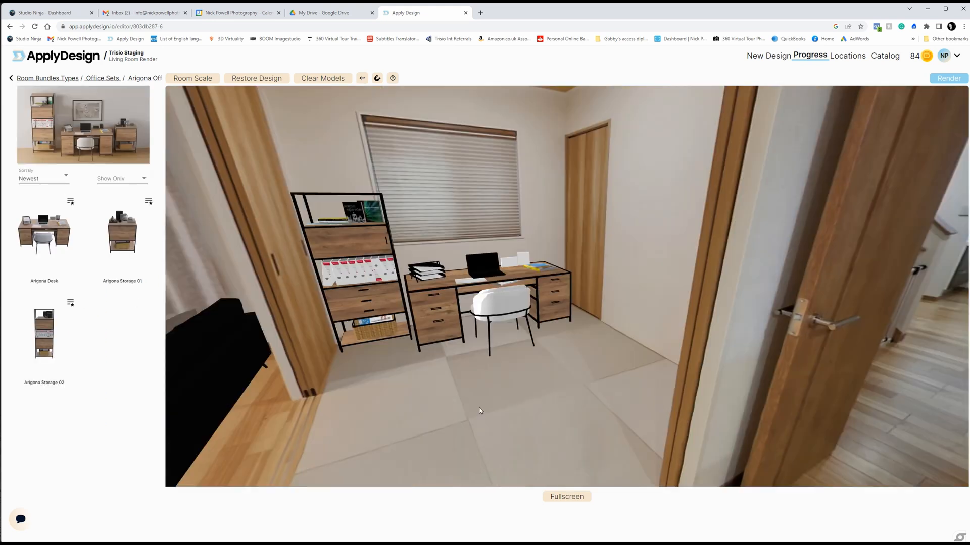
left_click(123, 233)
left_click(83, 233)
left_click(666, 283)
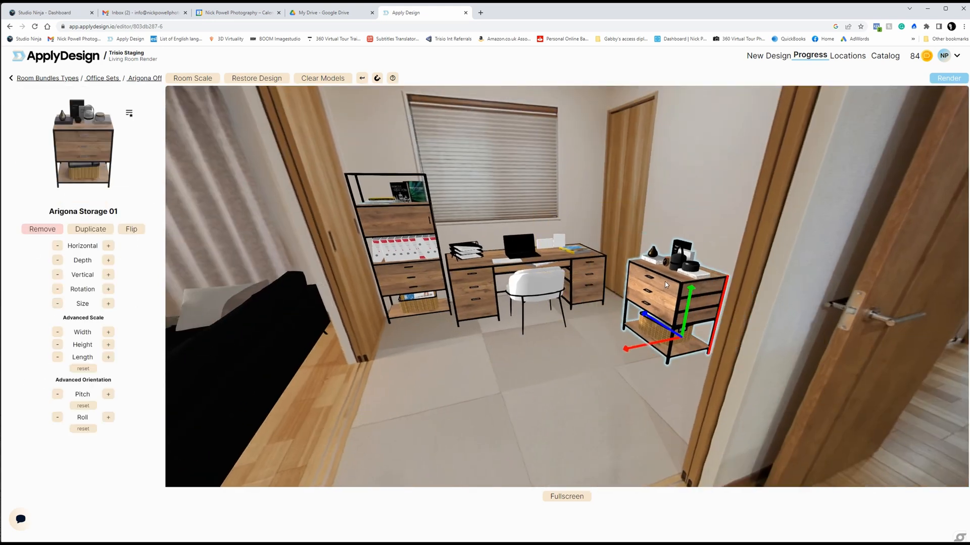
left_click_drag(555, 384, 552, 387)
Step: Leave the room bundles, search the furniture for "milne rug", and lay Milne Rug 2 in front of the desk
left_click(47, 78)
left_click(11, 79)
left_click(76, 97)
type("milne rug")
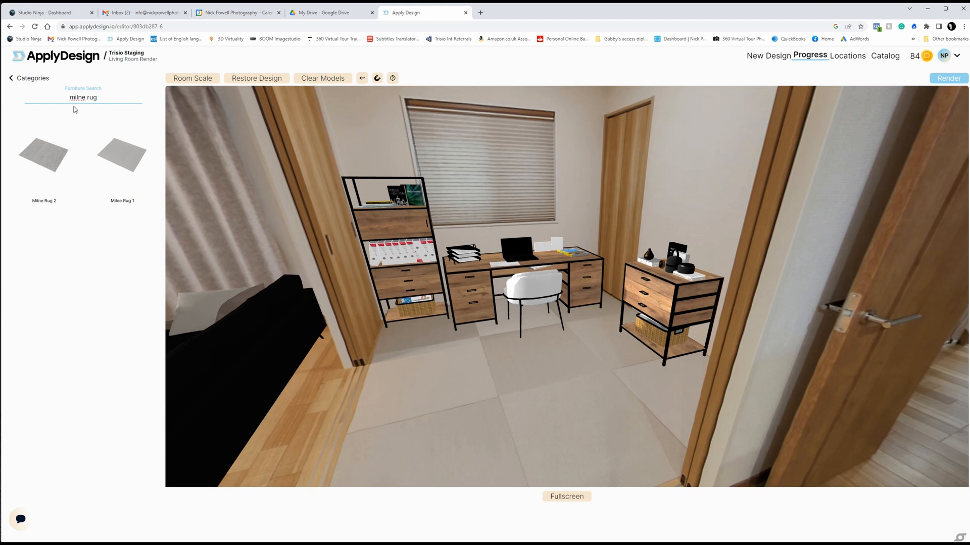
left_click(44, 155)
left_click(83, 232)
left_click(511, 353)
Step: Reduce the Milne rug's size and position it on the tatami floor between the desk and the doorway
left_click(58, 304)
left_click(57, 304)
left_click_drag(511, 362, 534, 374)
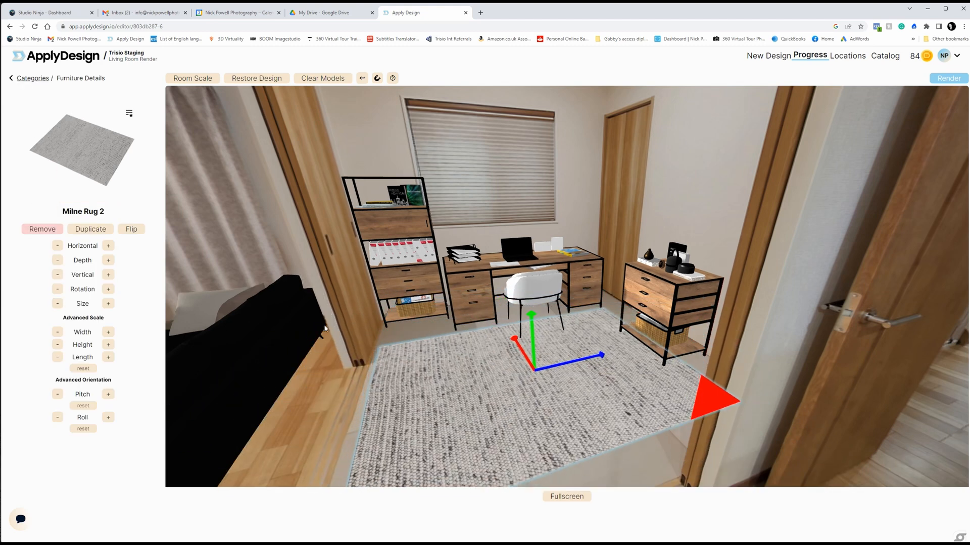
left_click(58, 303)
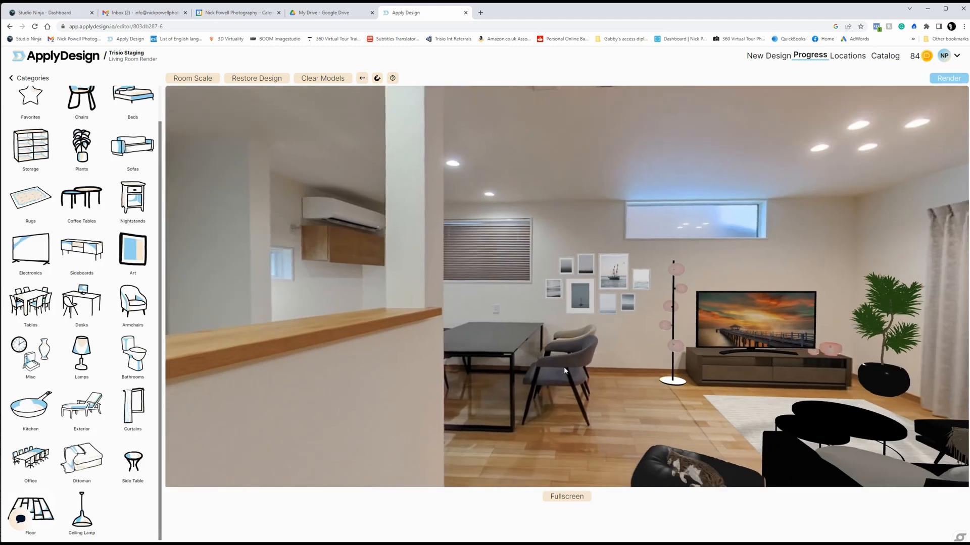
Step: Search the furniture for "gypsophila" and place the Gypsophila Flowers Vase on the black dining table
scroll(81, 151, "up", 1)
left_click(80, 97)
type("gypsophila")
left_click(44, 155)
left_click(94, 232)
left_click(499, 326)
Step: Adjust the flower vase's horizontal and depth position on the dining table
left_click_drag(511, 333, 507, 328)
left_click(496, 317)
left_click(108, 246)
left_click(506, 319)
left_click(498, 319)
left_click(108, 246)
left_click(57, 246)
left_click(108, 260)
left_click(497, 319)
left_click_drag(497, 319, 492, 319)
left_click(489, 319)
left_click(108, 245)
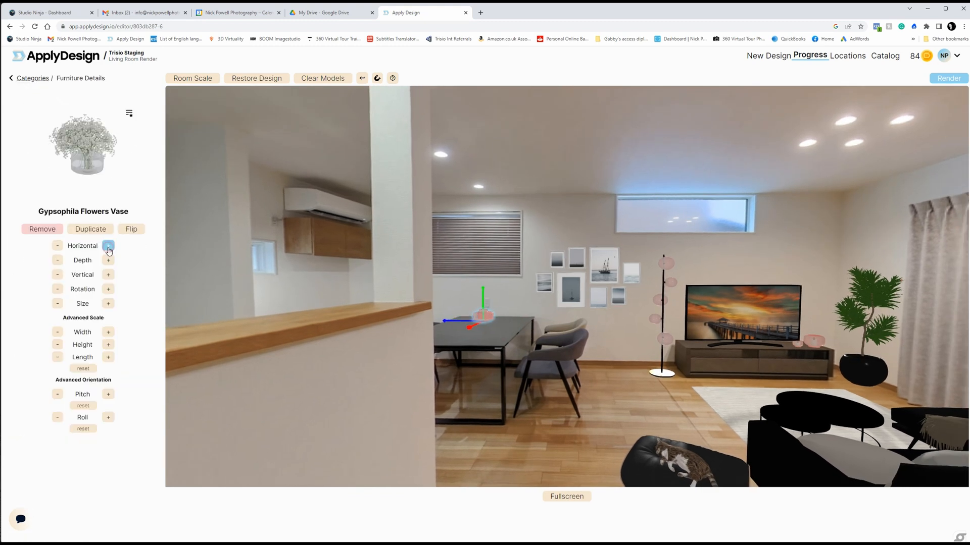
Step: Fine-tune the Gypsophila Flowers Vase's horizontal, vertical and depth placement on the dining table
left_click(478, 318)
left_click(482, 316)
left_click(108, 246)
left_click(109, 276)
left_click(109, 261)
Step: Search the furniture for "nolan" and add the decor set of stacked books with vases
left_click_drag(625, 384, 871, 381)
left_click(82, 97)
type("nolan kit")
key("BackSpace")
key("BackSpace")
key("BackSpace")
key("BackSpace")
scroll(101, 186, "down", 13)
left_click(82, 215)
left_click(84, 233)
Step: Position the books-and-vases decor on the wooden kitchen counter near the pillar and reduce its size by two increments
left_click_drag(757, 384, 510, 383)
left_click(432, 288)
left_click(586, 300)
left_click(58, 304)
left_click(58, 304)
left_click(647, 306)
Step: Search the furniture for "studio kit" and mount the two-tier kitchen shelves with crockery on the kitchen wall at reduced size
left_click_drag(647, 307, 869, 308)
left_click(86, 97)
type("studio kit")
left_click(125, 361)
left_click(83, 233)
left_click(652, 263)
left_click(57, 304)
left_click(658, 300)
Step: Search the furniture for "nomad" and hang the Nomad Kitchen Shelf on the wall below the grey kitchen cabinets
left_click(88, 96)
type("nomda")
key("BackSpace")
key("BackSpace")
type("ad")
scroll(145, 227, "down", 10)
left_click(91, 243)
left_click(83, 234)
left_click(504, 281)
Step: Decrease the depth position of the Handell Plant beside the TV sideboard by one increment
left_click_drag(697, 303, 562, 345)
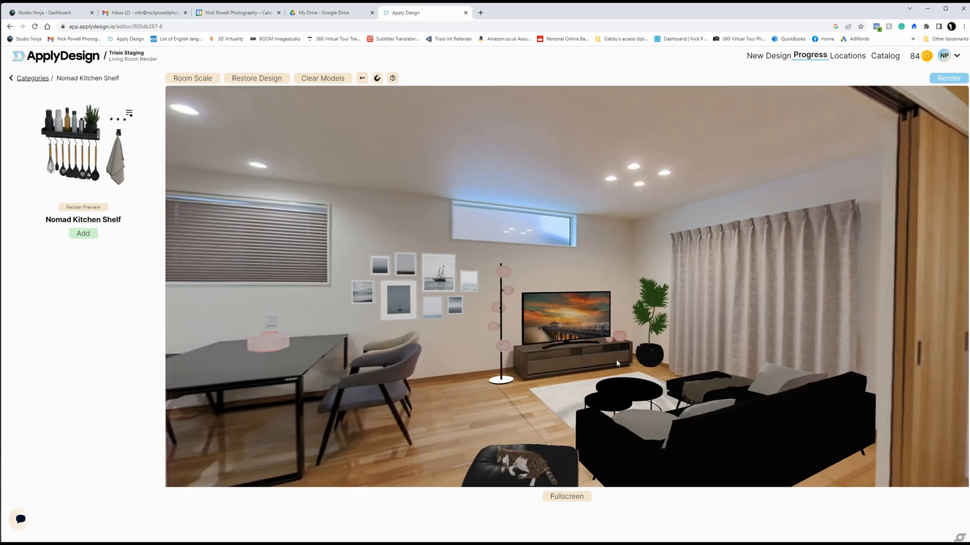
left_click_drag(616, 361, 606, 342)
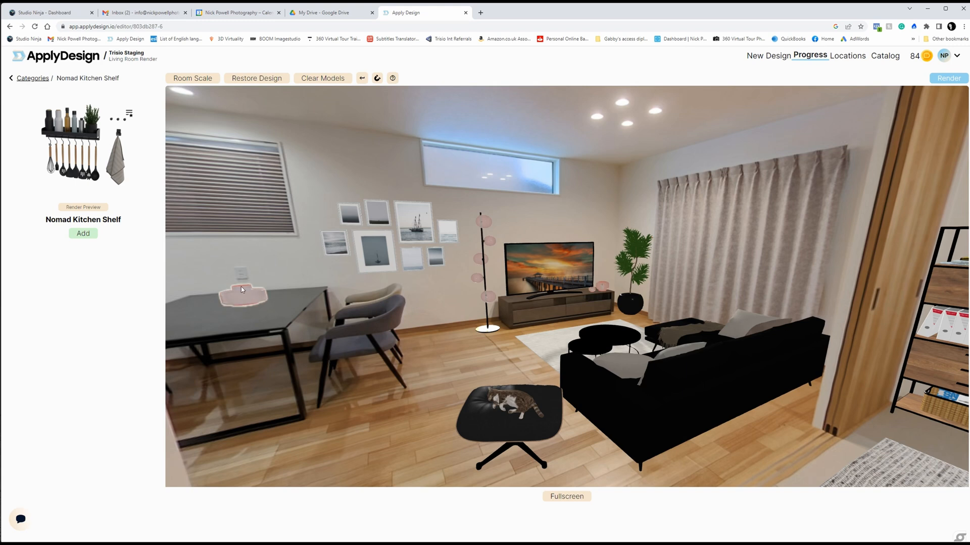
left_click_drag(455, 305, 328, 339)
left_click_drag(606, 318, 635, 341)
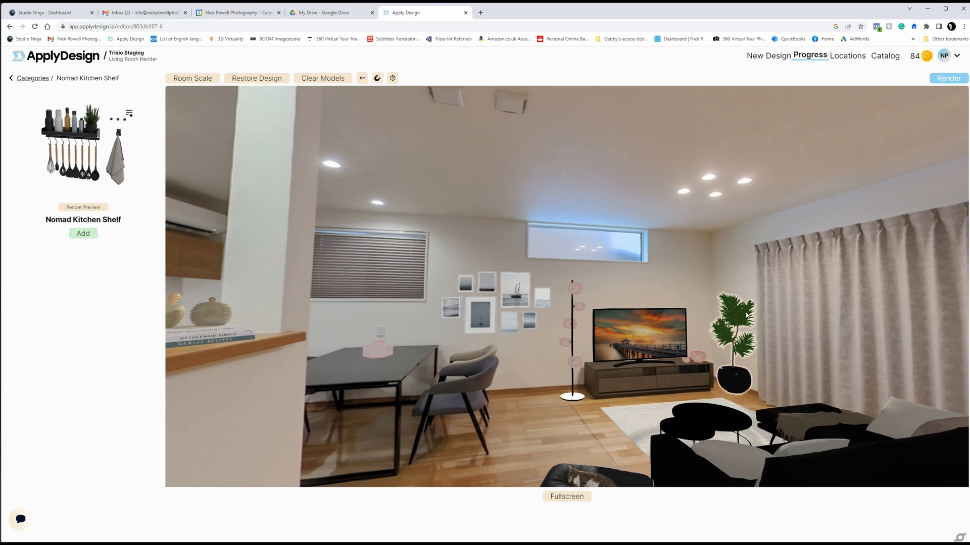
left_click(740, 316)
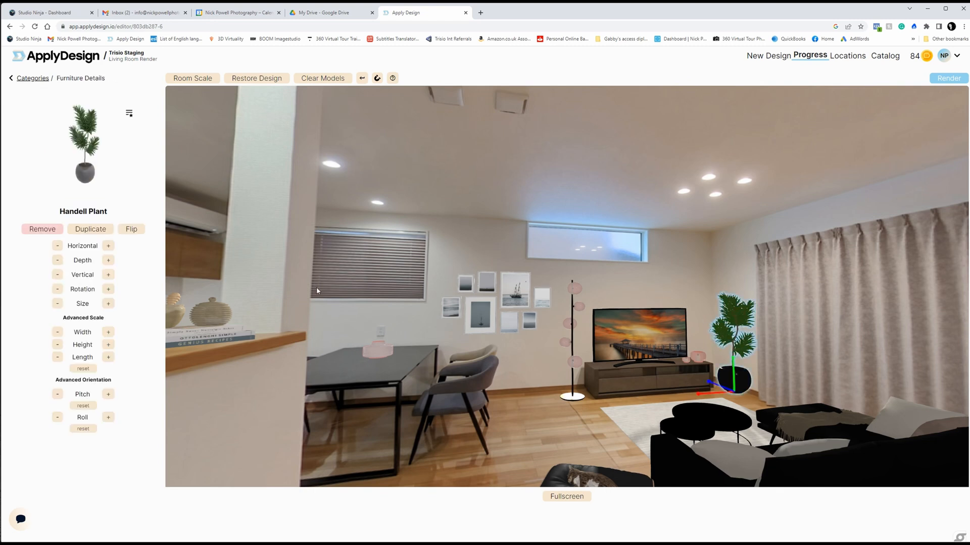
left_click(58, 261)
left_click(836, 319)
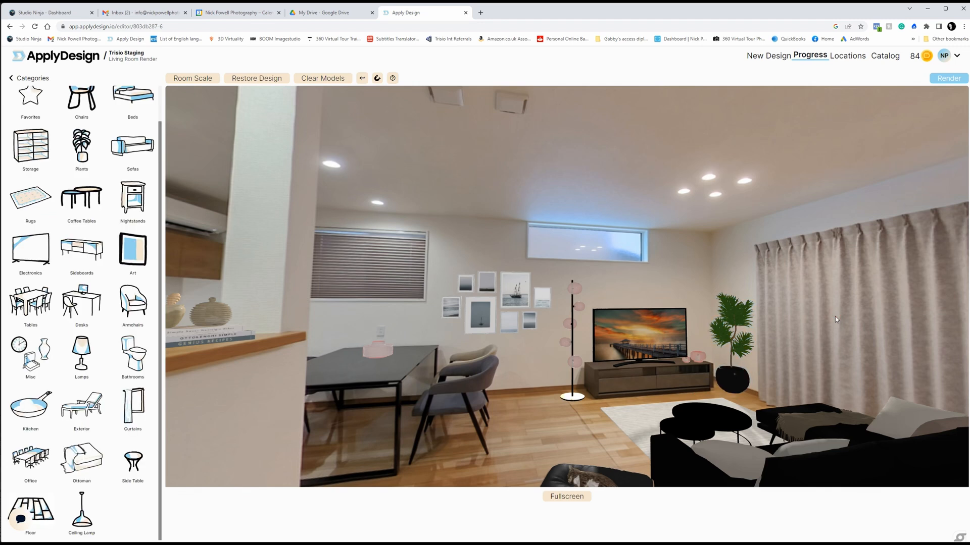
Step: Search the art for "balmoral" and hang Balmoral Art 03 on the office wall above the drawer unit
left_click_drag(835, 316, 568, 321)
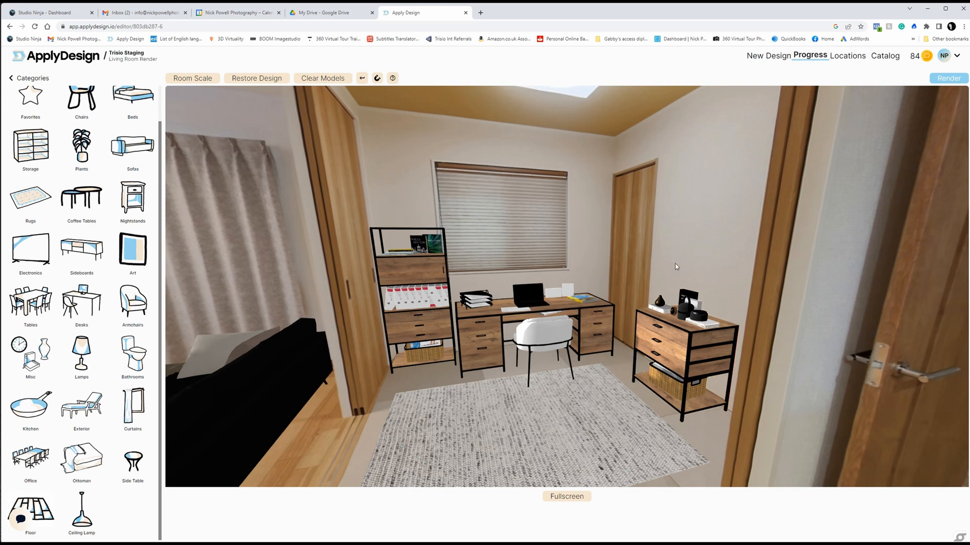
left_click_drag(685, 237, 684, 253)
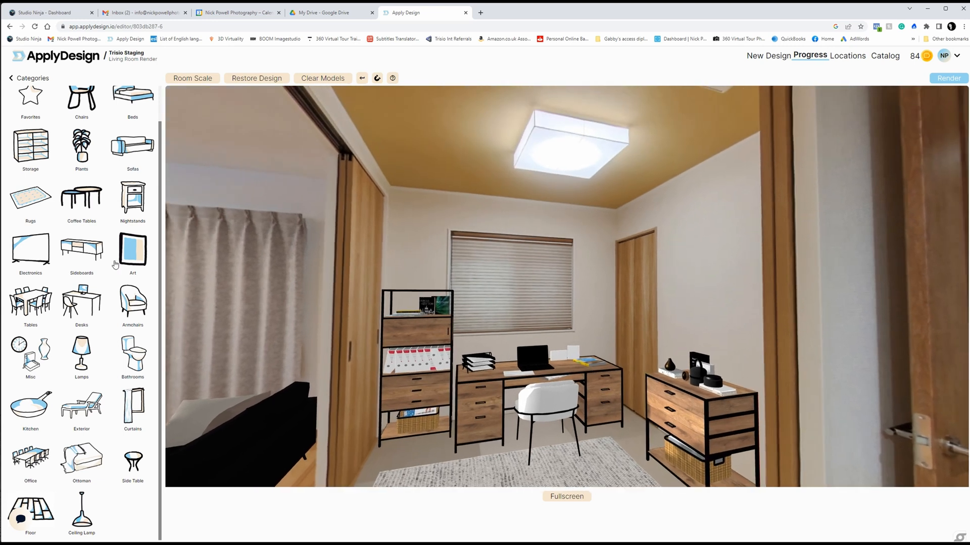
left_click(140, 257)
left_click(93, 97)
type("balmoral")
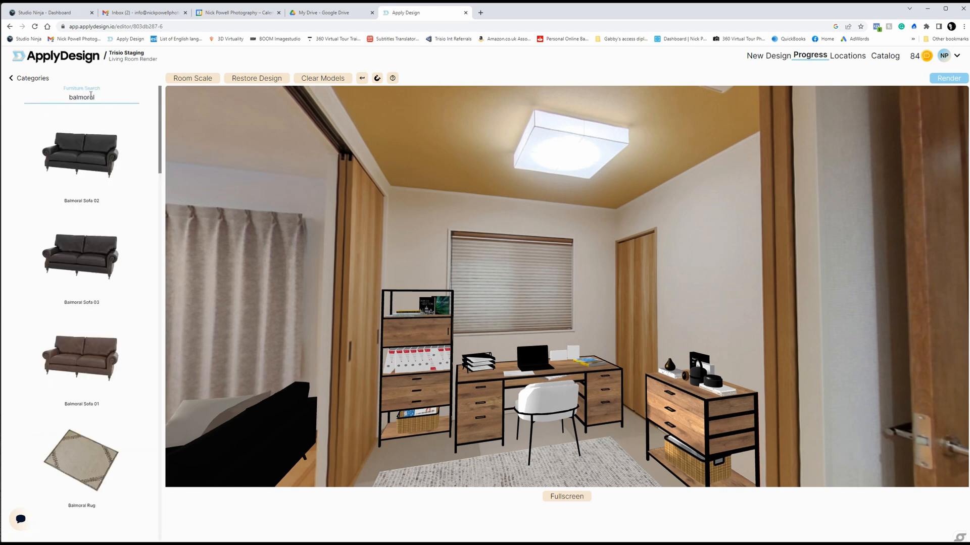
scroll(136, 233, "down", 10)
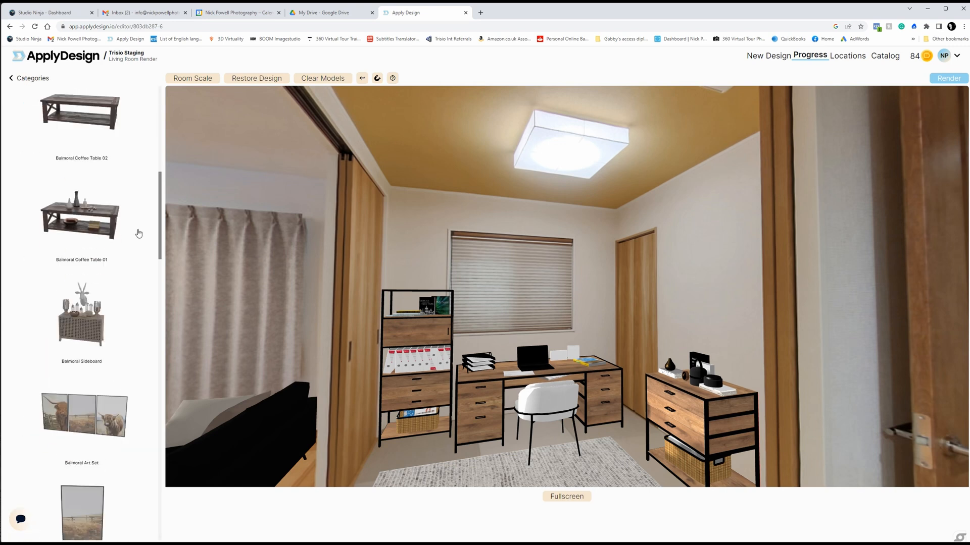
left_click(86, 234)
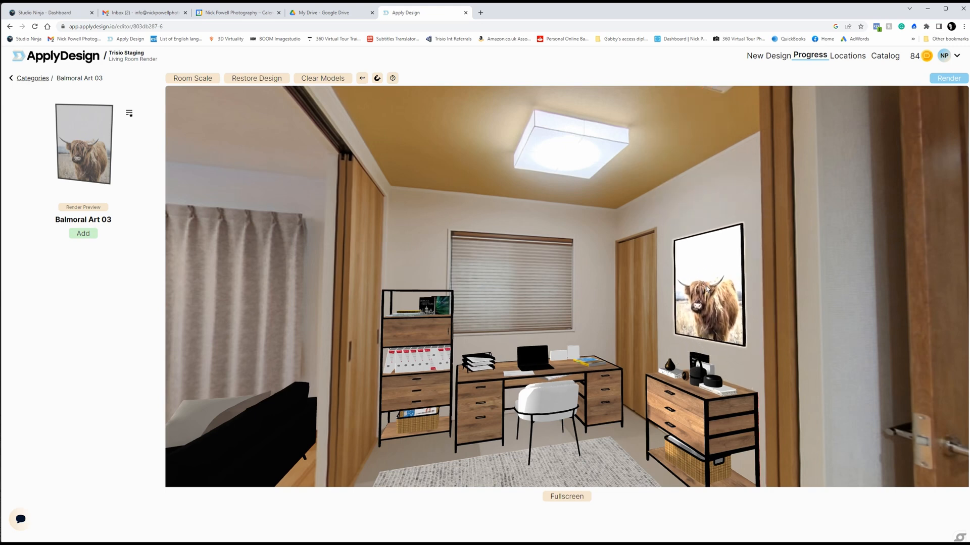
left_click(706, 289)
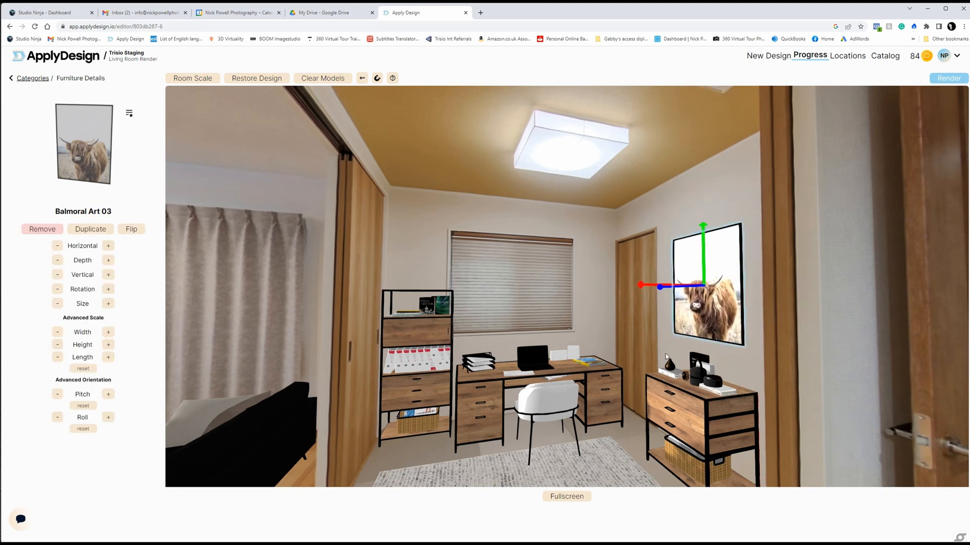
left_click(626, 426)
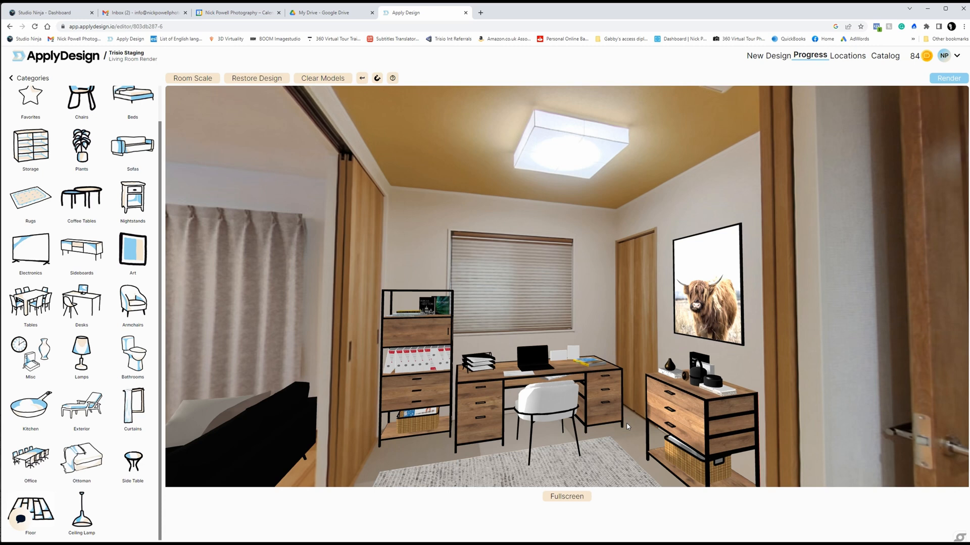
Step: Review the staged rooms, open the advanced render settings and set the image resolution to Original Size
left_click_drag(627, 426, 864, 339)
left_click_drag(523, 410, 647, 406)
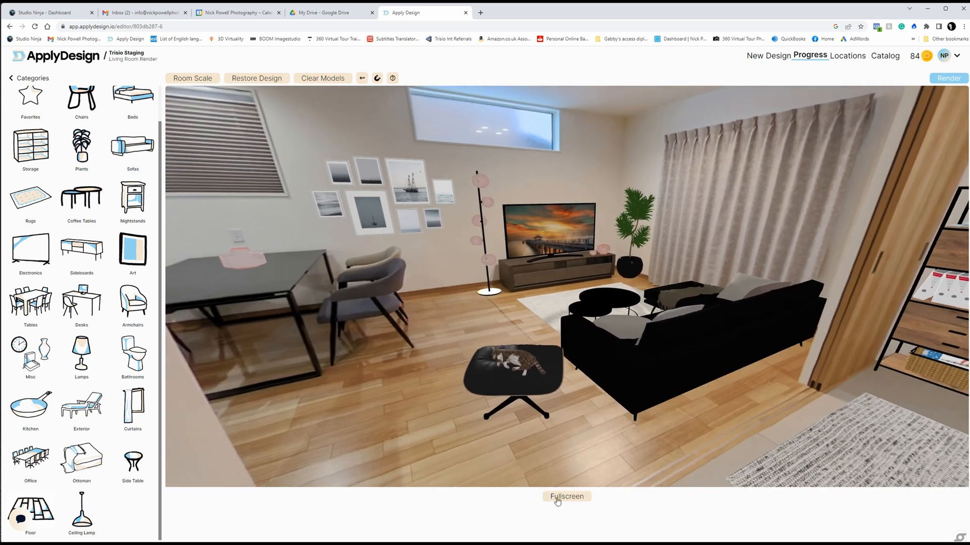
left_click_drag(599, 418, 614, 423)
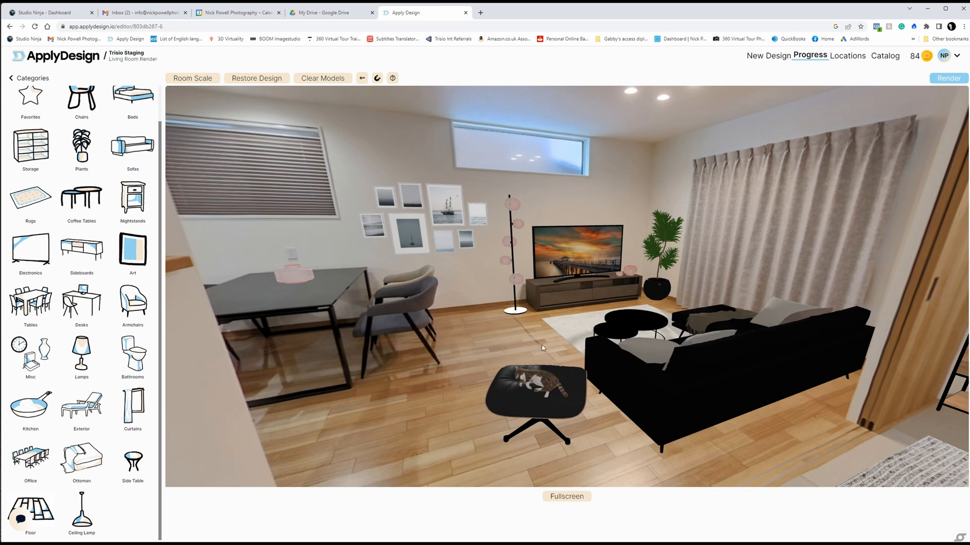
left_click_drag(513, 331, 876, 351)
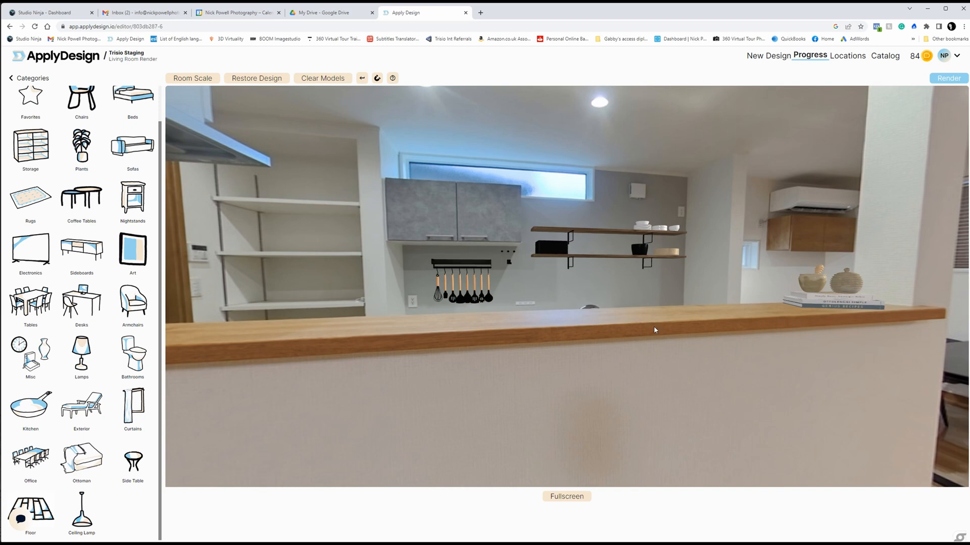
left_click_drag(716, 356, 632, 271)
left_click(677, 271)
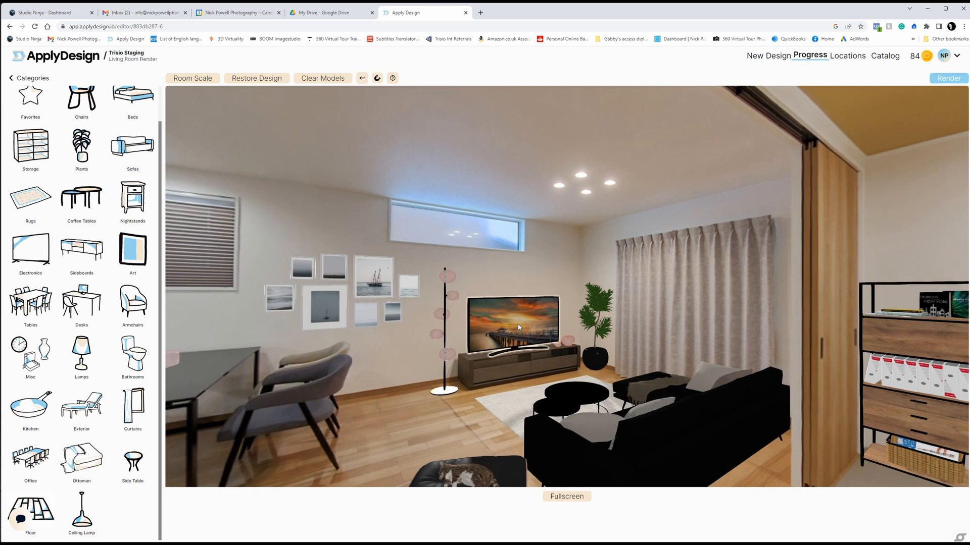
left_click(947, 80)
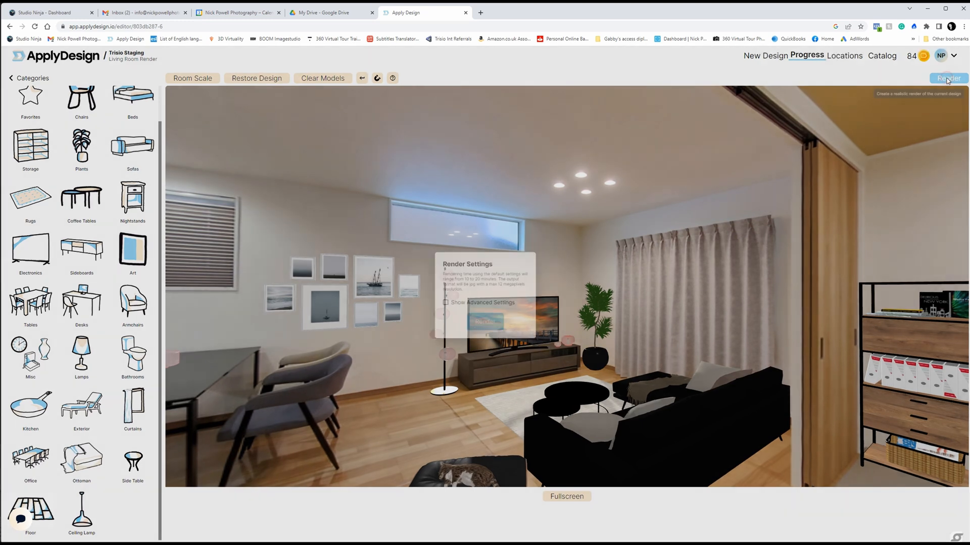
left_click(487, 304)
left_click(507, 281)
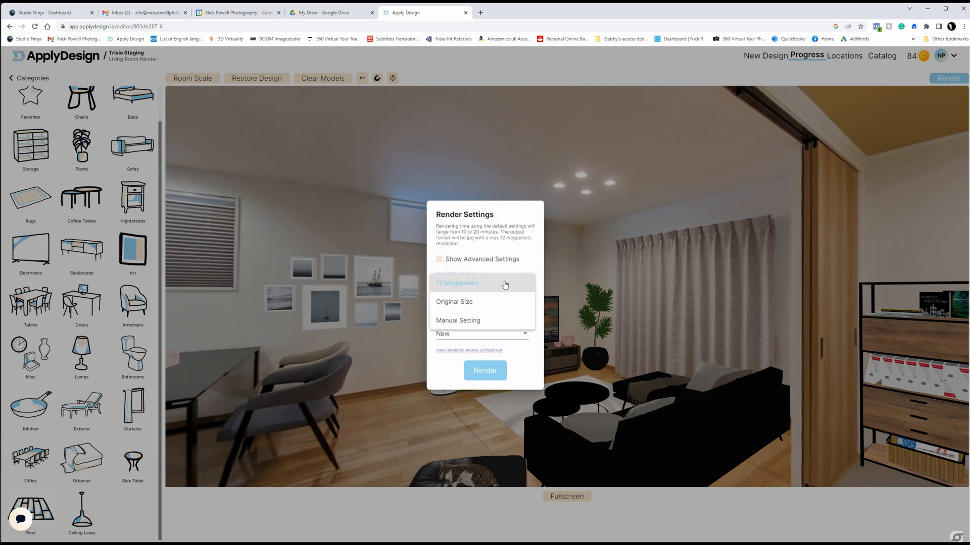
left_click(481, 305)
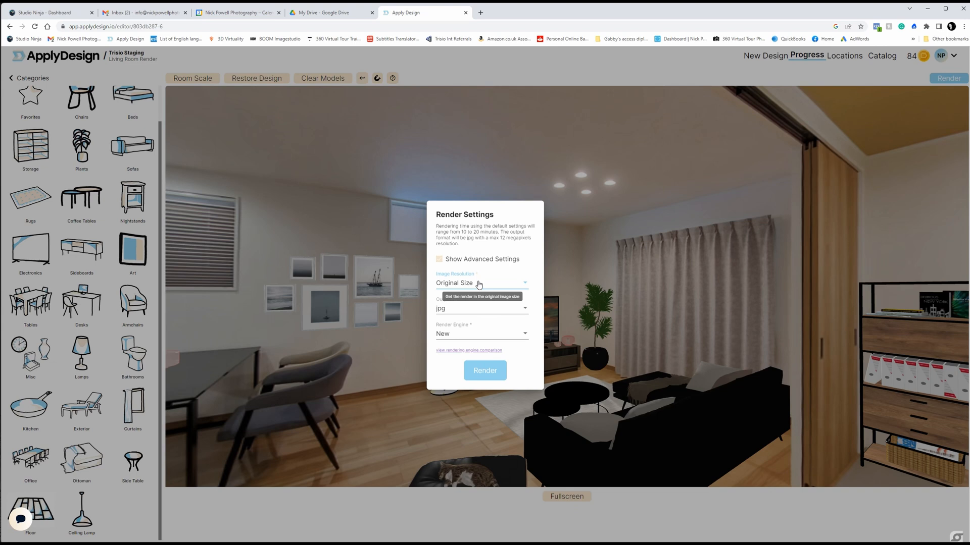
Step: Keep the jpg output format and the New render engine, send the image for rendering and follow its progress
left_click(520, 311)
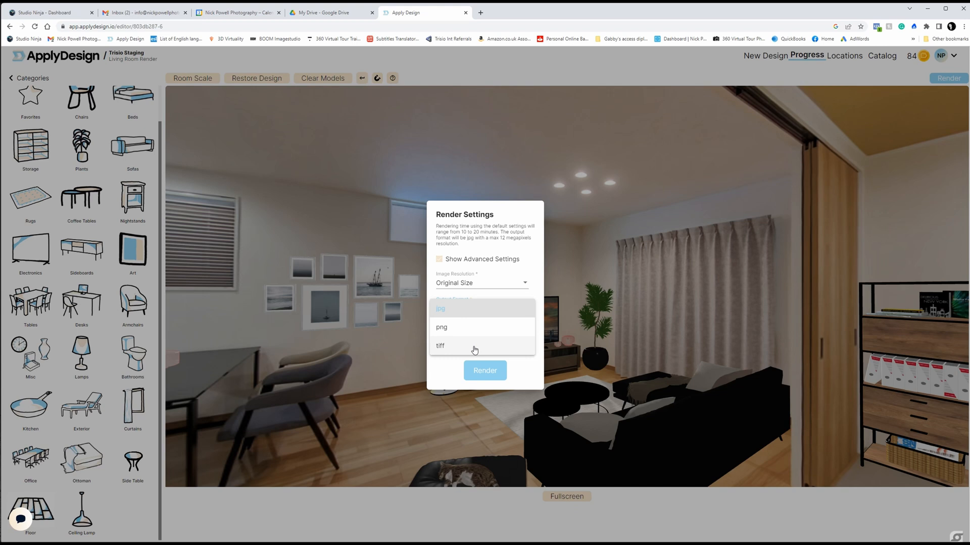
left_click(490, 315)
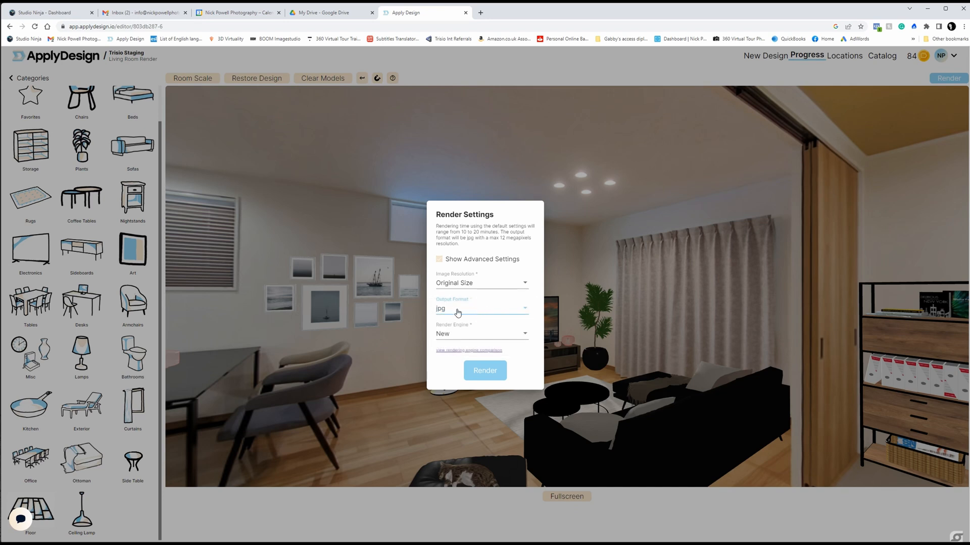
left_click(505, 337)
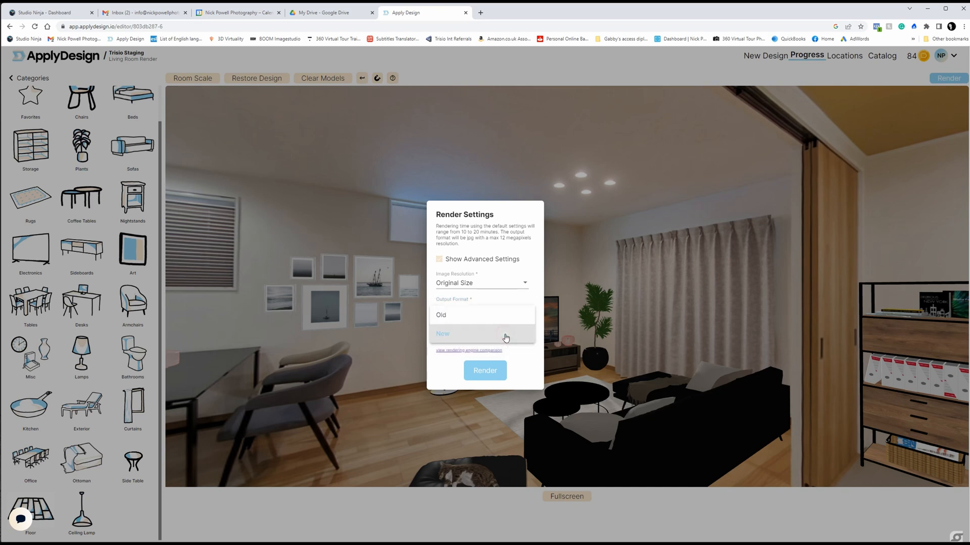
left_click(504, 336)
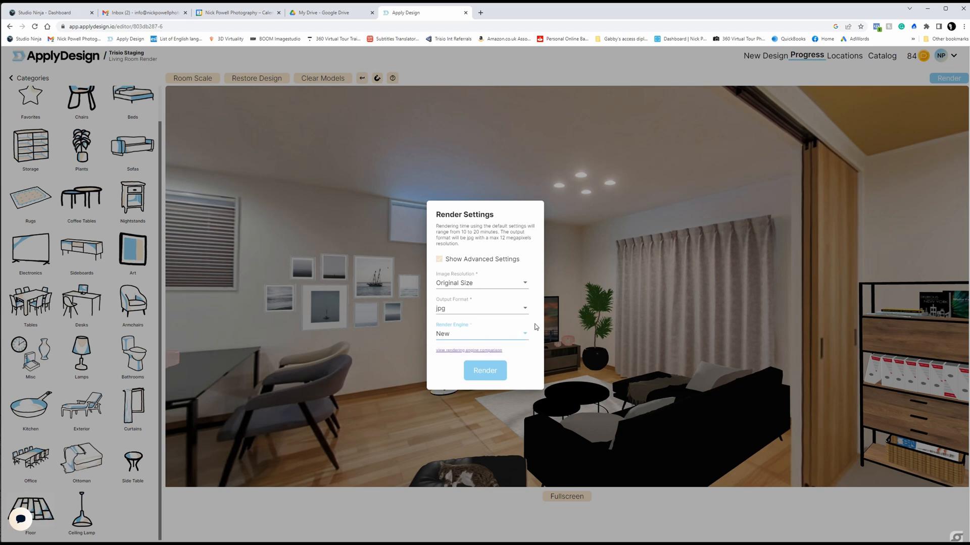
left_click(476, 372)
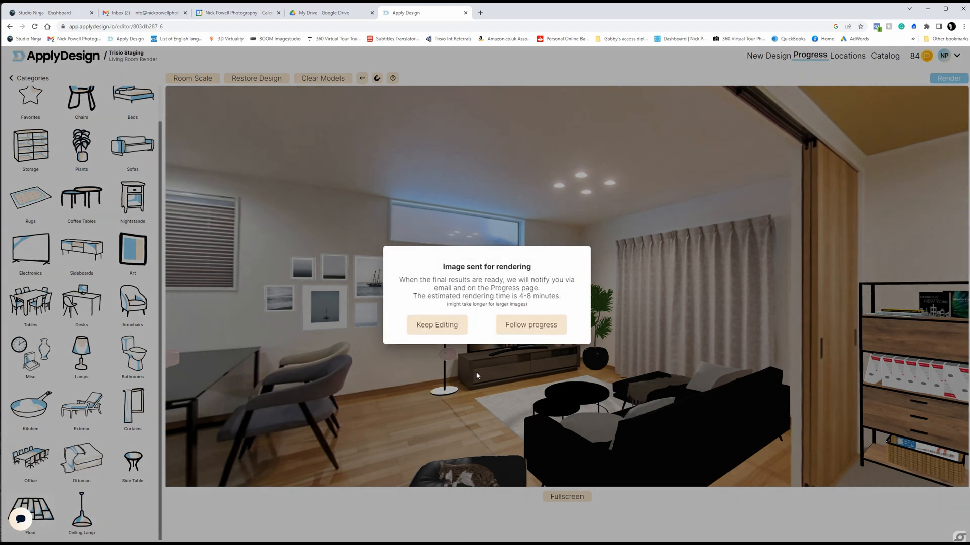
left_click(543, 325)
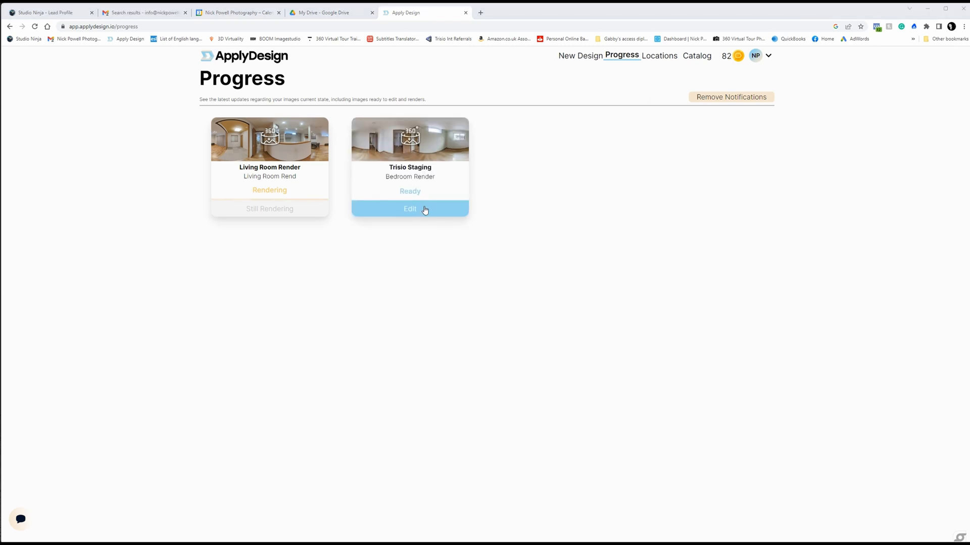
Step: Open the Trisio Staging Bedroom Render for editing and choose the Bauhaus Bedroom bundle
left_click(426, 208)
left_click(104, 160)
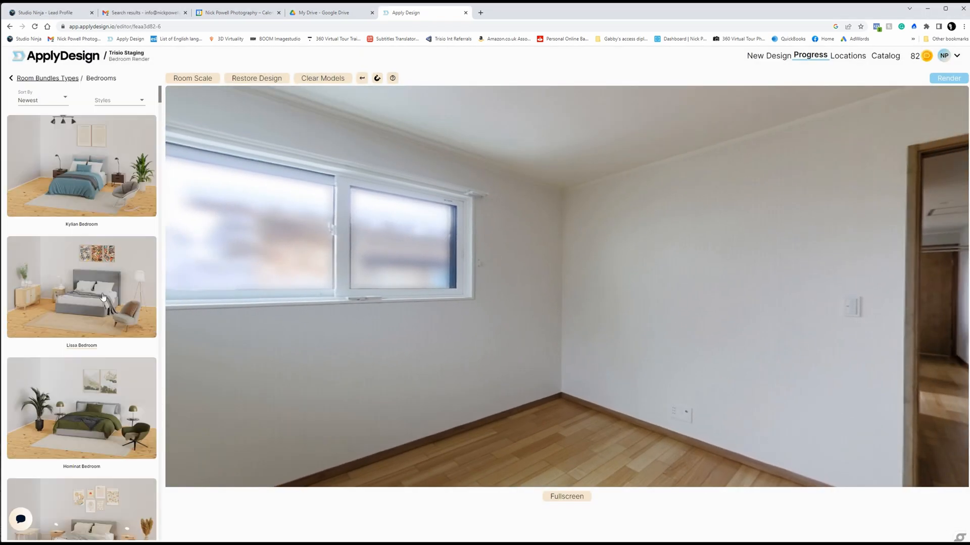
scroll(106, 245, "down", 5)
scroll(106, 244, "down", 10)
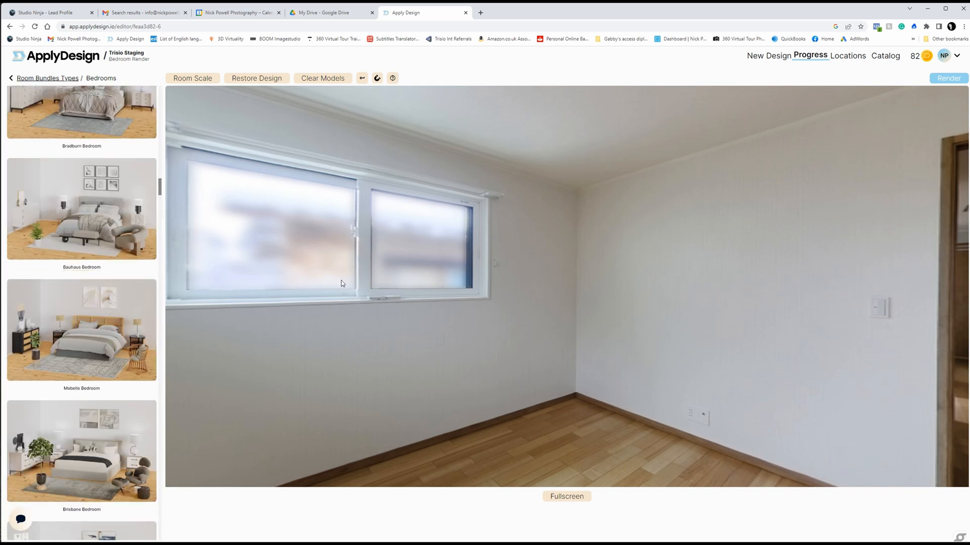
left_click_drag(341, 281, 482, 217)
left_click(153, 174)
Step: Add the Bauhaus Bed from the bundle and place it on the bedroom floor
scroll(153, 174, "down", 20)
left_click(83, 482)
left_click(85, 234)
left_click_drag(829, 295, 707, 303)
left_click_drag(581, 328, 697, 384)
left_click(733, 353)
left_click(184, 323)
left_click_drag(429, 417, 323, 414)
Step: Adjust the bed's size and position it with its headboard against the wall beside the doorway
left_click(550, 386)
left_click(109, 304)
left_click(109, 304)
left_click_drag(328, 455, 316, 392)
left_click(539, 337)
left_click(58, 304)
left_click(323, 374)
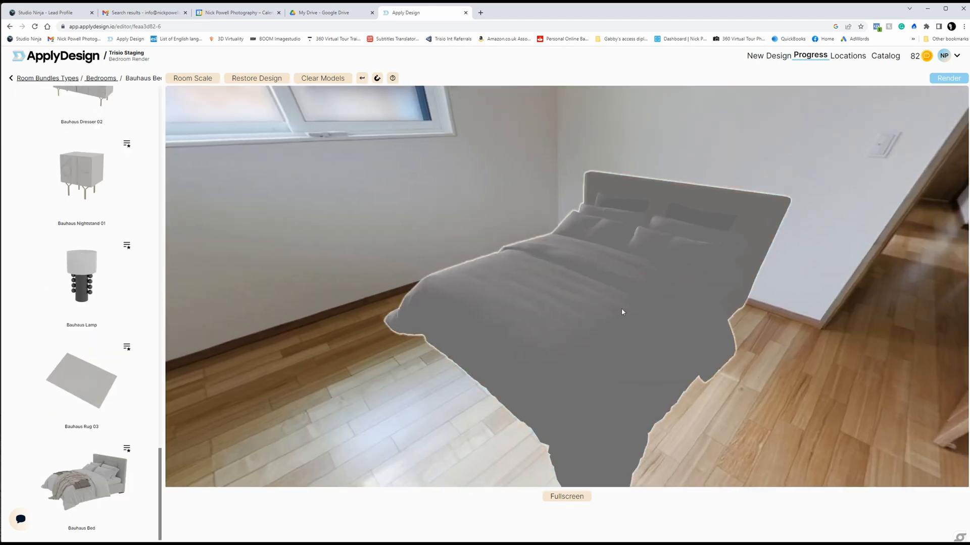
Step: Place a Bauhaus Nightstand 01 at reduced size on the window side of the bed
left_click(119, 198)
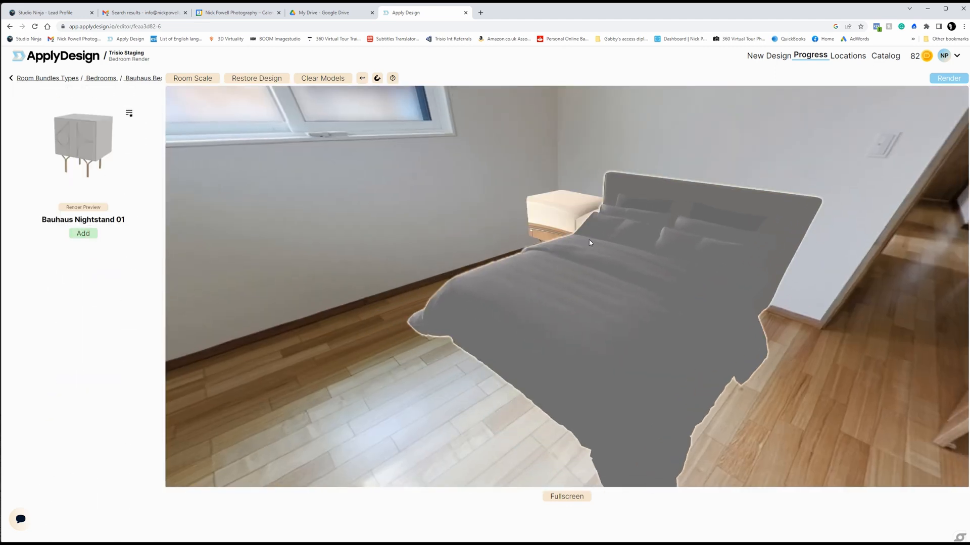
left_click(562, 222)
left_click(58, 304)
left_click(564, 220)
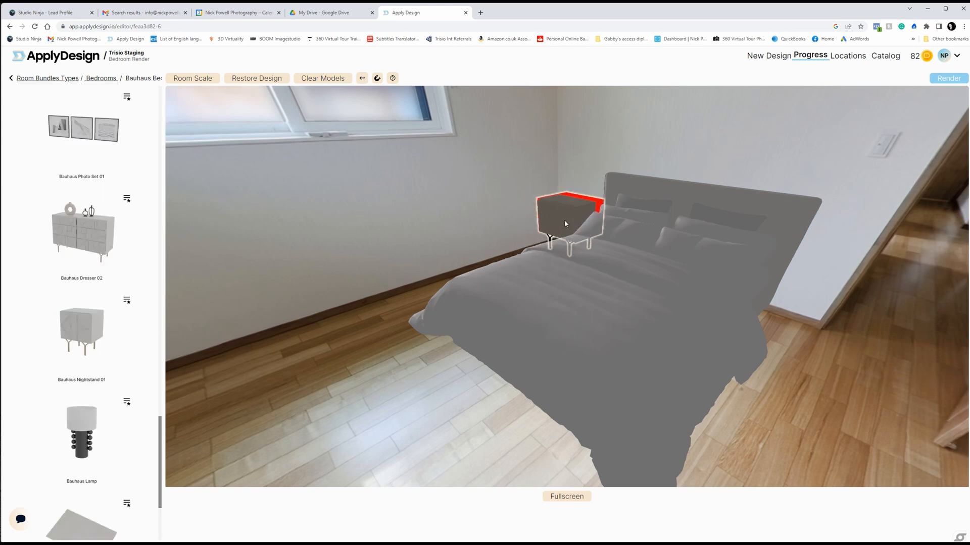
Step: Try a second Bauhaus Nightstand 01 at reduced size on the doorway side of the bed and remove it
left_click(92, 329)
left_click_drag(842, 335, 404, 363)
left_click(613, 288)
left_click(58, 304)
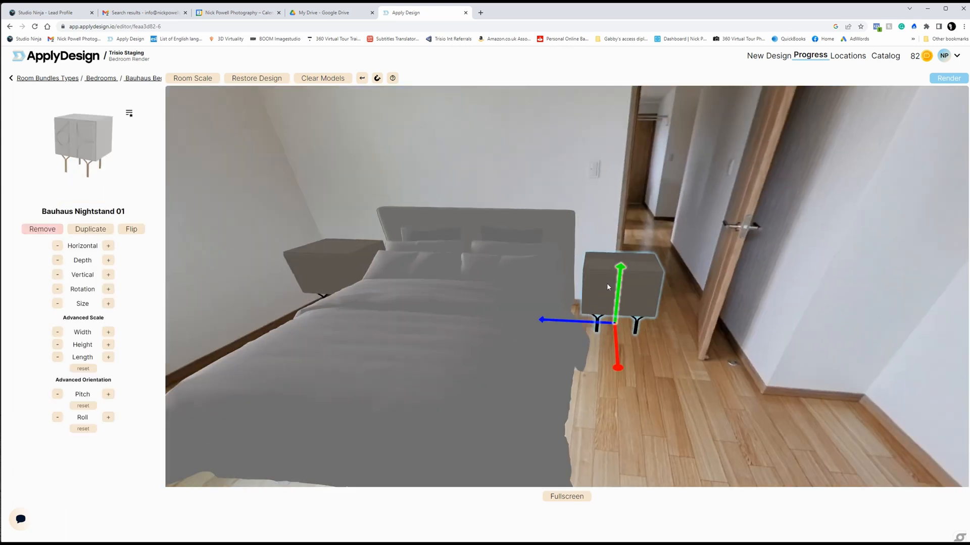
key("Delete")
Step: Place the Bauhaus Dresser 02 against the wall under the small high window and reduce its size by one increment
left_click_drag(575, 426, 859, 445)
left_click(84, 232)
left_click_drag(212, 313, 511, 324)
left_click(565, 375)
left_click_drag(565, 375, 323, 445)
left_click(434, 394)
left_click(58, 304)
Step: Place the Bauhaus Lamp on the nightstand and reduce its size by two increments
left_click_drag(652, 386, 202, 425)
left_click(81, 435)
left_click(446, 375)
left_click(58, 303)
left_click(58, 303)
Step: Lay the Bauhaus Rug 03 on the floor under the foot of the bed and adjust its position
left_click_drag(732, 354, 528, 374)
scroll(150, 364, "down", 3)
left_click_drag(354, 434, 600, 242)
left_click(81, 382)
left_click(445, 307)
left_click_drag(445, 307, 429, 340)
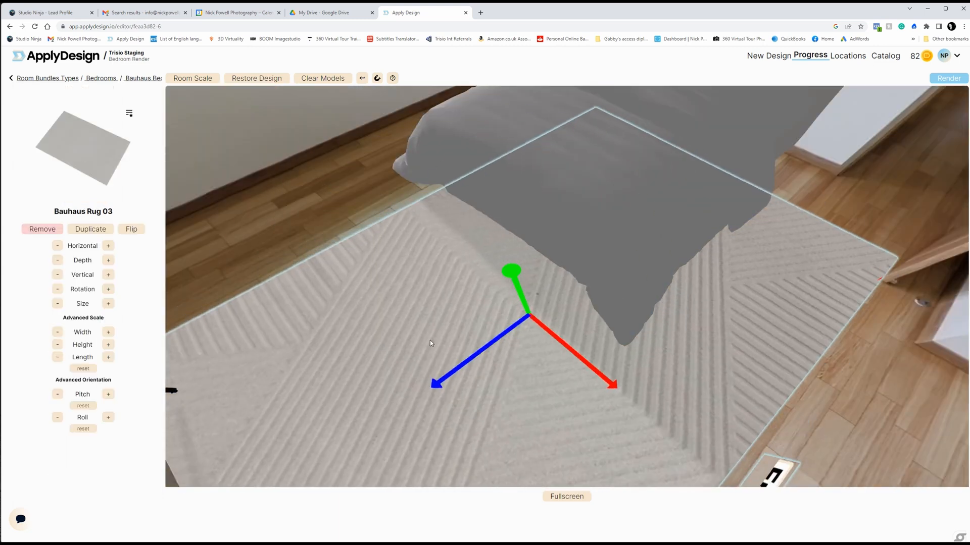
scroll(438, 328, "down", 3)
left_click(402, 321)
left_click(404, 319)
left_click_drag(492, 306, 402, 262)
left_click(641, 391)
Step: Hang the Bauhaus Photo Set 01 on the wall above the dresser
left_click_drag(455, 394, 819, 240)
scroll(141, 427, "up", 6)
left_click(82, 285)
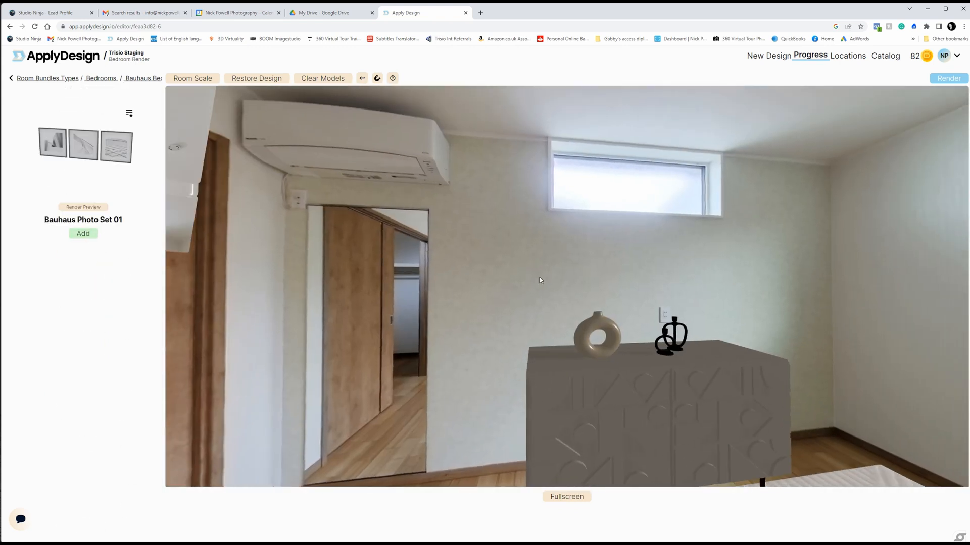
left_click(630, 269)
Step: Add another Bauhaus set of three framed photos and centre it on the wall above the bed's headboard
left_click_drag(818, 303, 621, 326)
left_click(82, 184)
left_click(83, 232)
left_click(549, 293)
left_click(550, 308)
Step: Place the Bauhaus Plant in the corner beside the dresser and increase its depth position by one increment
scroll(82, 293, "up", 6)
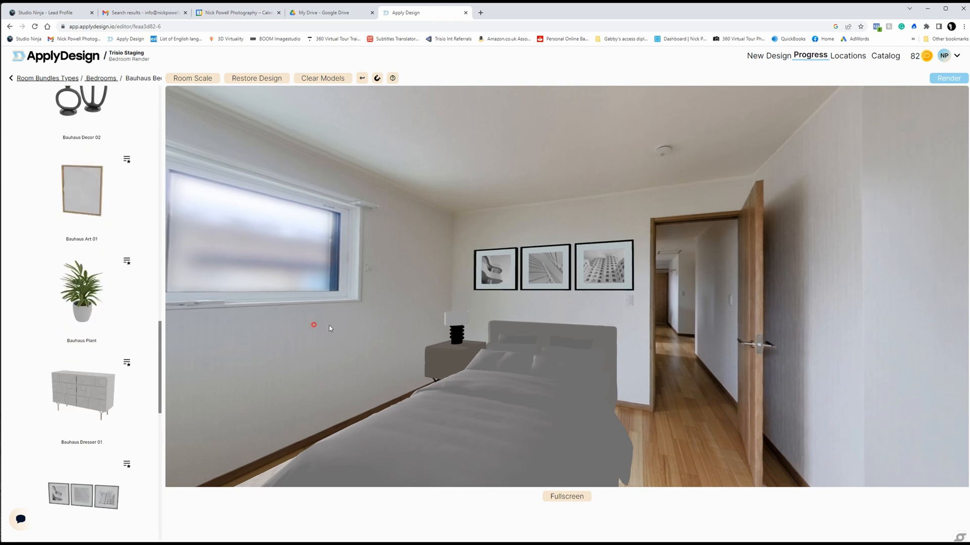
left_click_drag(329, 326, 510, 323)
left_click(83, 290)
left_click(83, 234)
left_click(741, 419)
left_click(108, 260)
left_click(108, 260)
Step: Add the Bauhaus Armchair from the bundle to the bedroom
left_click_drag(854, 328, 728, 310)
scroll(82, 303, "up", 3)
left_click_drag(515, 330, 566, 333)
scroll(145, 291, "up", 7)
left_click(82, 293)
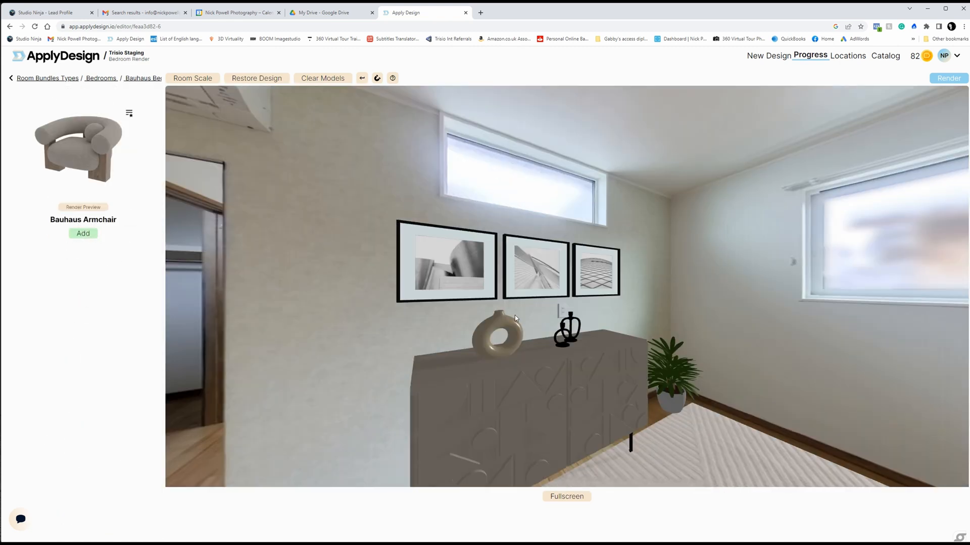
left_click(84, 233)
Step: Position the armchair on the floor in front of the closet's sliding doors
left_click_drag(858, 409, 506, 217)
left_click_drag(430, 354, 528, 414)
left_click_drag(535, 277, 508, 279)
left_click_drag(497, 343, 283, 394)
left_click_drag(313, 354, 557, 328)
left_click(557, 328)
mouse_move(727, 358)
left_mouse_down()
mouse_move(700, 360)
mouse_move(727, 360)
left_mouse_up()
left_click_drag(641, 273, 318, 263)
Step: Add the cushioned bench from the bundle and place it on the rug beneath the window
scroll(134, 254, "up", 12)
left_click(84, 209)
left_click(545, 389)
left_click_drag(323, 314, 384, 172)
left_click(656, 283)
left_click_drag(656, 213, 530, 455)
Step: Add the Miguel Ceiling Lamp from the Ceiling Lamp category to the bedroom ceiling and reduce its size by one increment
left_click(46, 78)
left_click(30, 78)
left_click(92, 271)
scroll(89, 341, "down", 1)
left_click(82, 511)
scroll(132, 282, "down", 20)
scroll(80, 255, "down", 5)
scroll(135, 291, "up", 5)
scroll(138, 297, "down", 15)
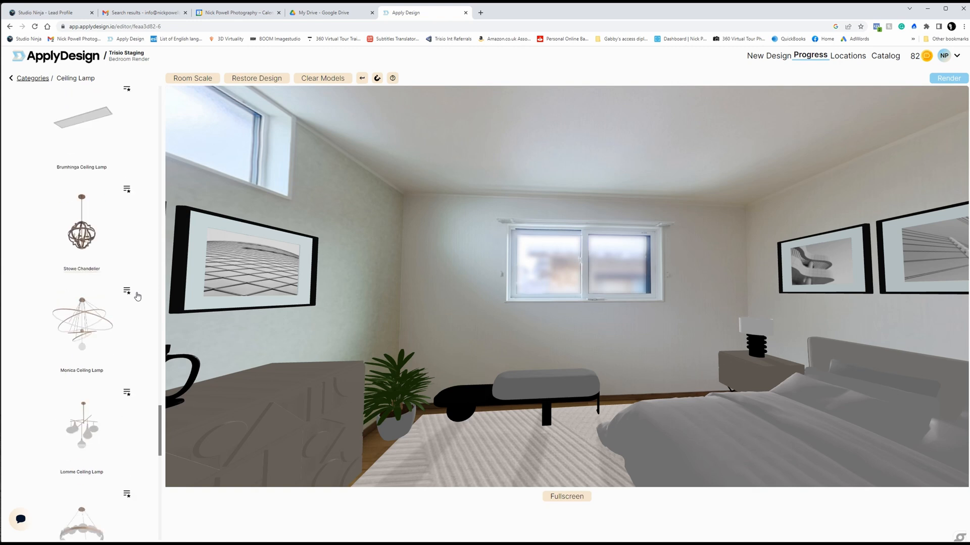
left_click(87, 239)
left_click(83, 234)
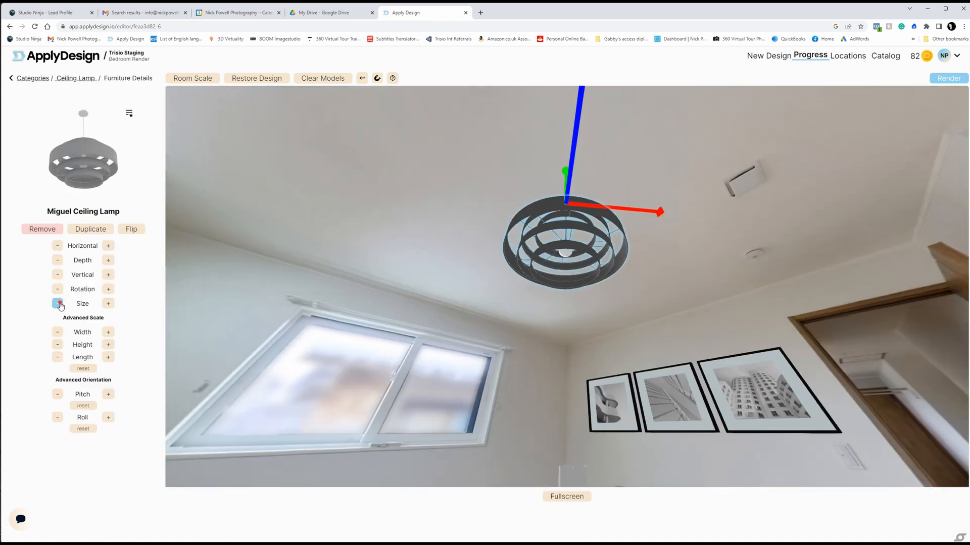
left_click(59, 305)
left_click_drag(435, 286, 515, 313)
Step: Add the Rickert Mirror from the Misc category to the bedroom
left_click(33, 79)
scroll(38, 394, "up", 2)
left_click(36, 393)
scroll(146, 284, "down", 20)
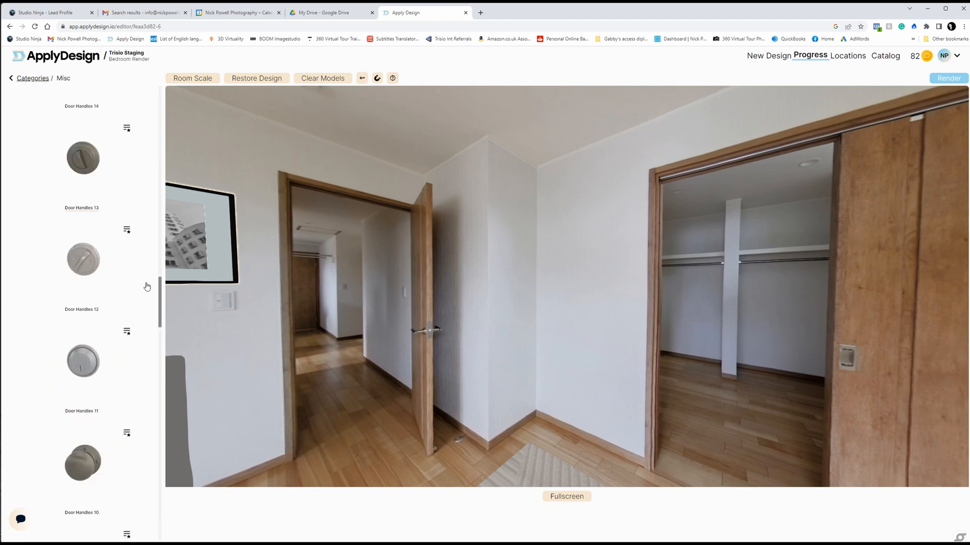
scroll(147, 287, "down", 10)
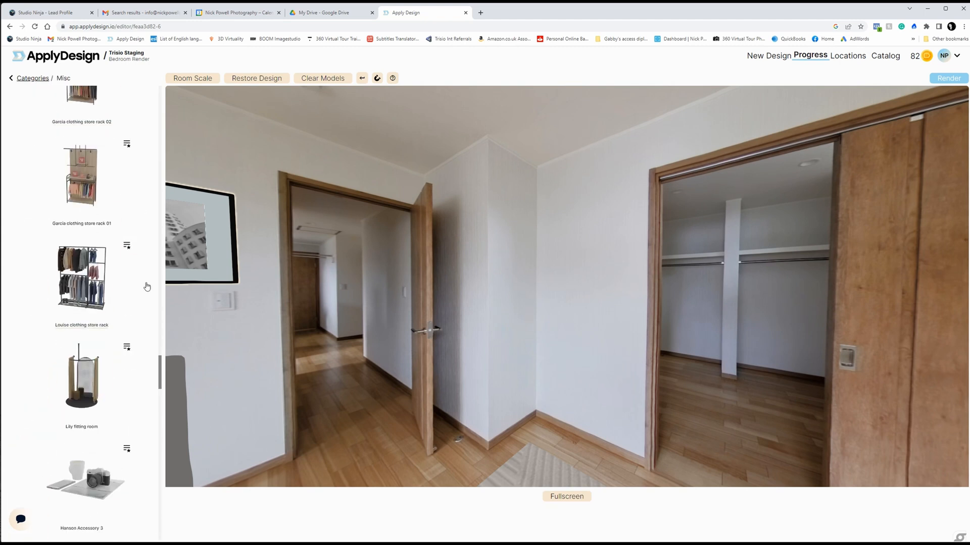
scroll(133, 277, "down", 4)
scroll(132, 276, "down", 15)
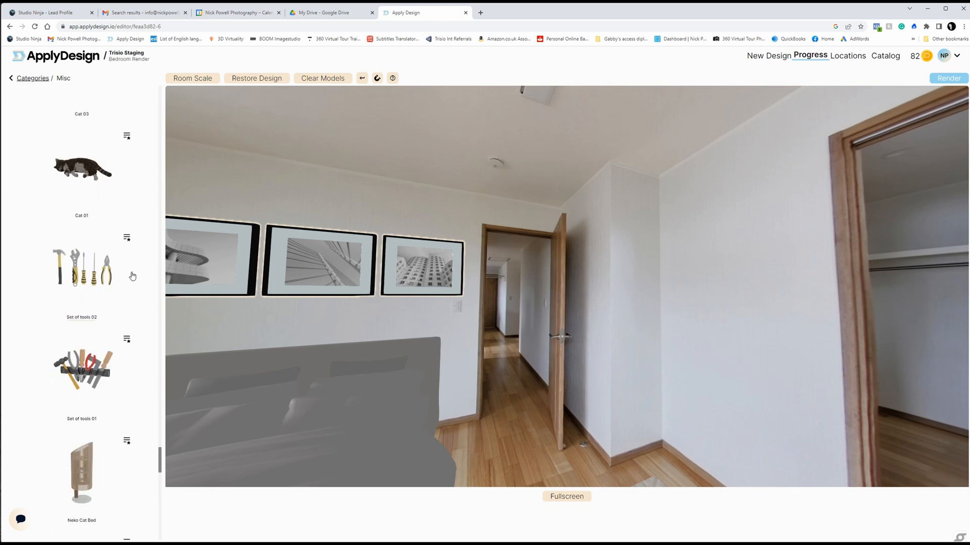
left_click(82, 229)
left_click(83, 234)
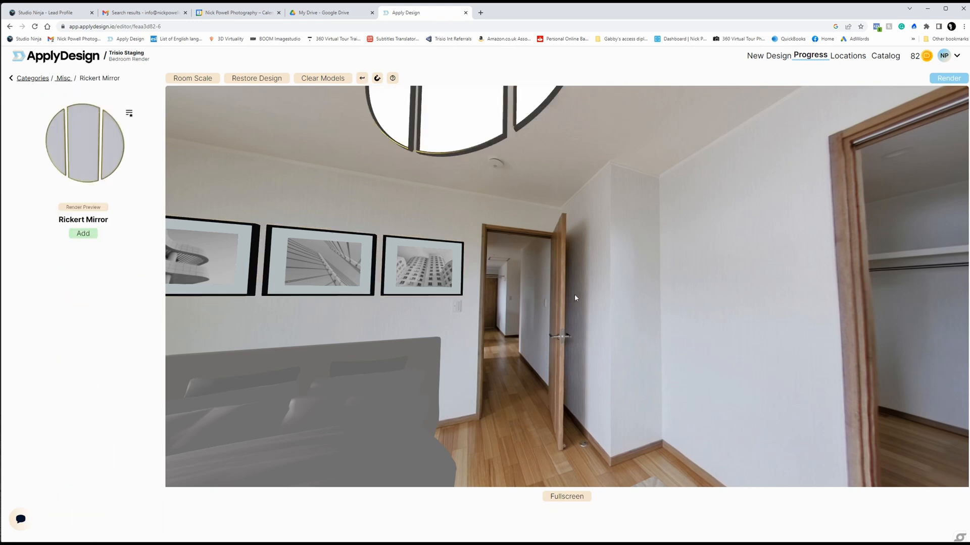
Step: Hang the mirror on the wall beside the closet and reduce its size by two increments
left_click(720, 281)
left_click(56, 303)
left_click(56, 303)
left_click_drag(904, 384, 671, 399)
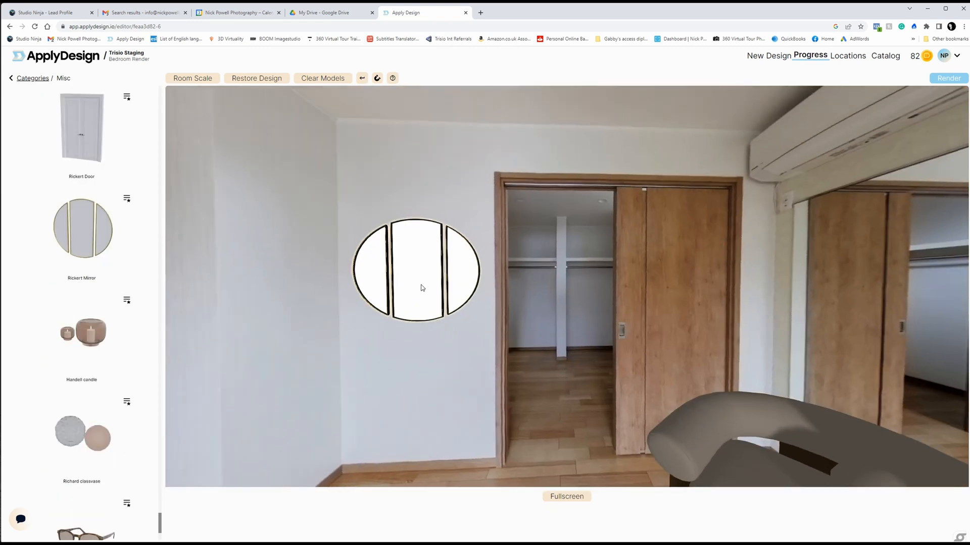
Step: Search the furniture catalogue for "shelf" and add the Malaga Decor Shelf 03
left_click_drag(524, 385, 732, 384)
scroll(146, 340, "down", 3)
left_click(33, 78)
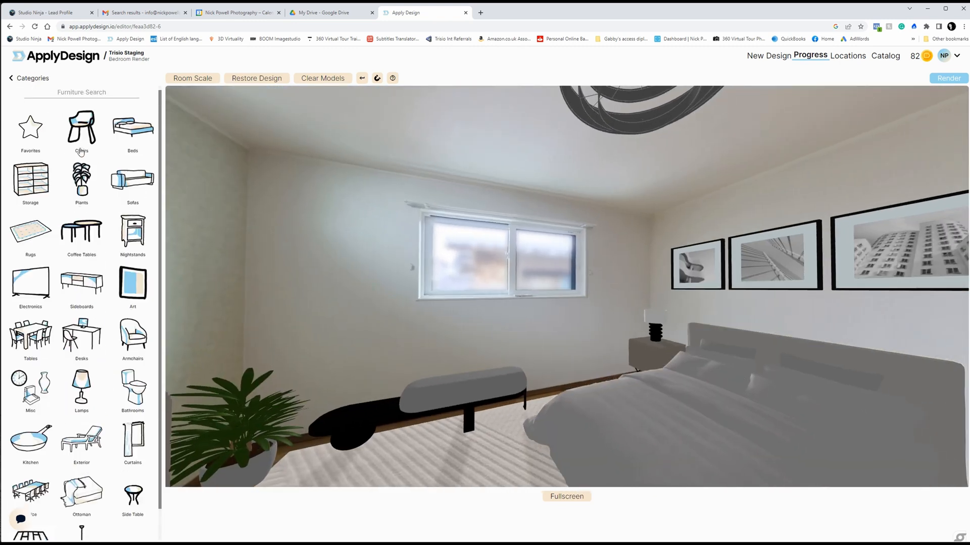
left_click(80, 95)
type("shelf")
scroll(138, 327, "down", 18)
left_click(82, 474)
left_click(83, 232)
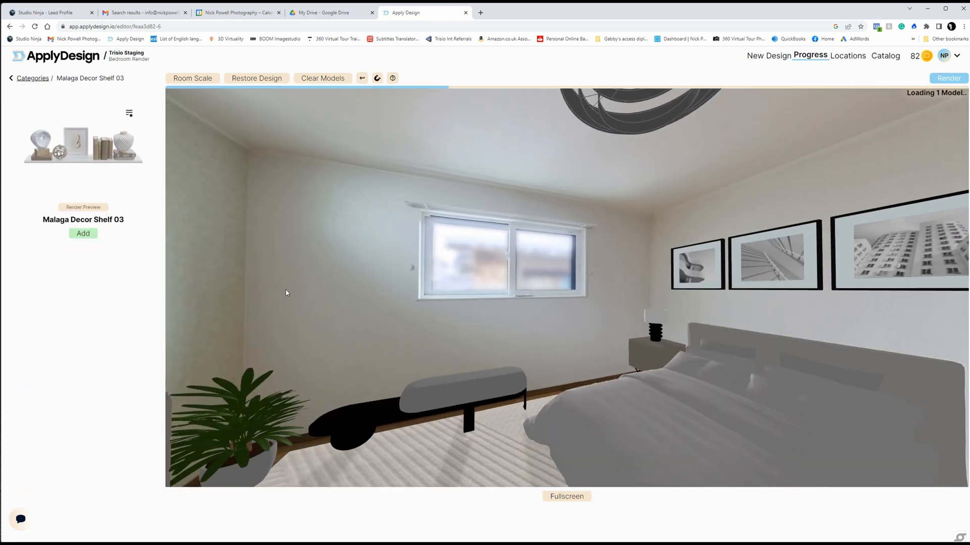
Step: Mount the decor shelf on the wall between the corner and the window and reduce its size by two increments
left_click(323, 296)
left_click_drag(334, 343, 430, 338)
left_click(438, 290)
left_click(57, 303)
left_click(58, 303)
left_click(58, 304)
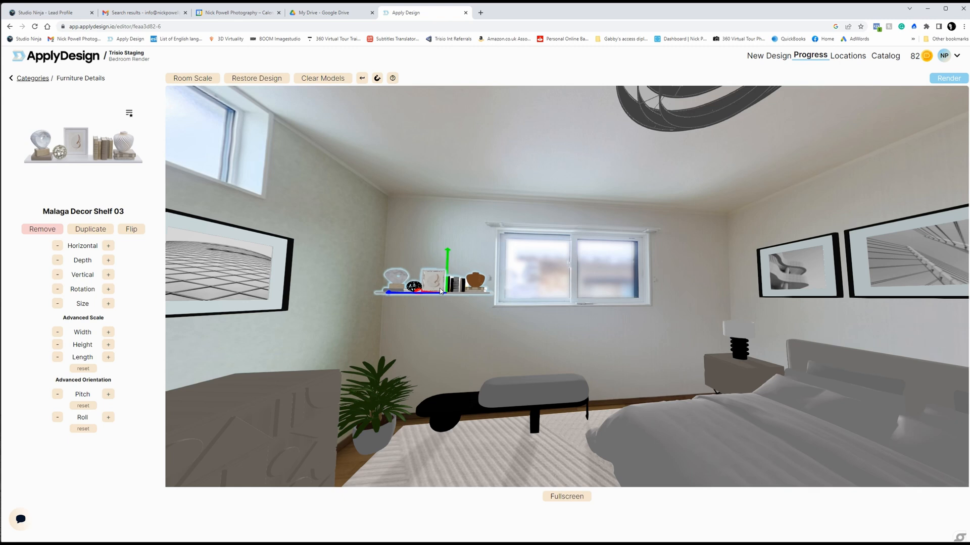
Step: Render the bedroom design at Original Size in jpg format
left_click(447, 313)
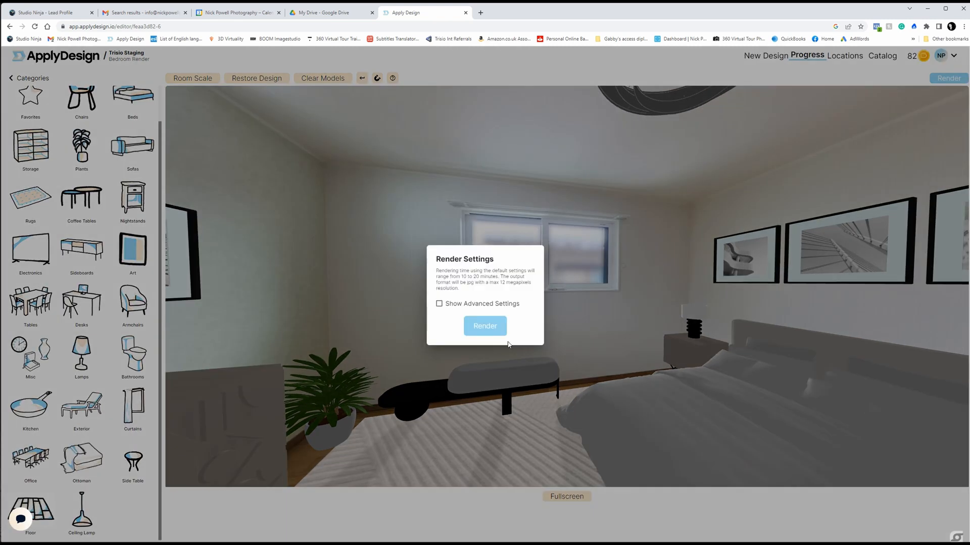
left_click(439, 303)
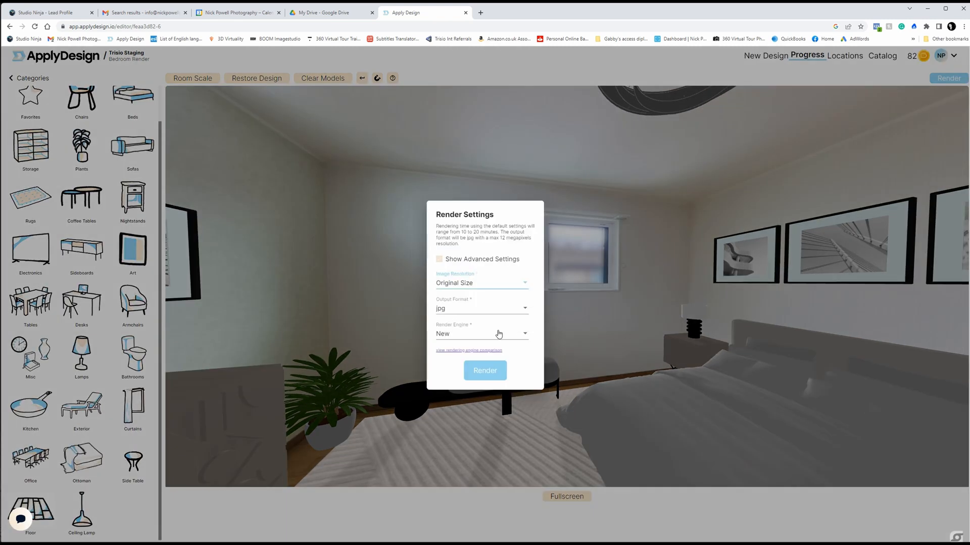
left_click(486, 369)
left_click(529, 326)
left_click(286, 211)
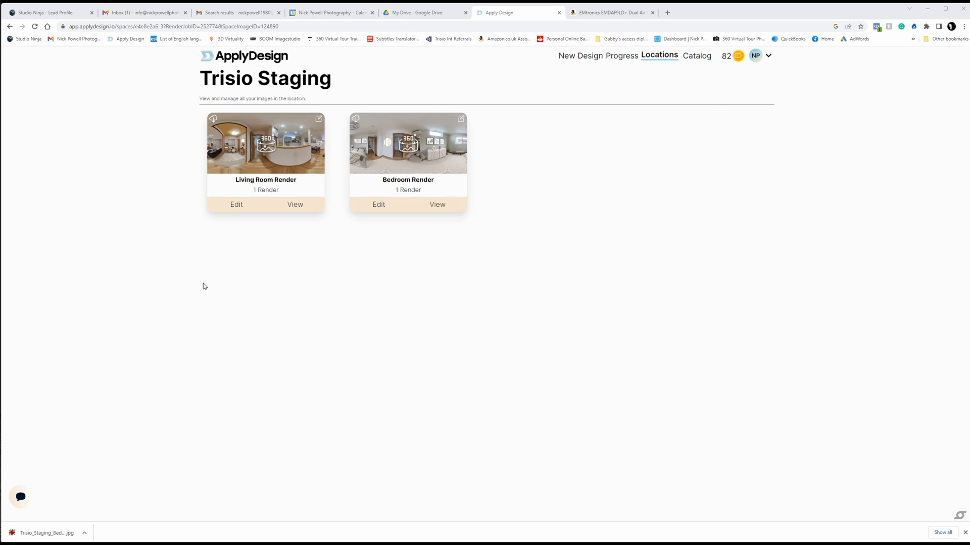
Step: View the Living Room Render and examine the staged kitchen shelves, dining area and lounge all around the panorama
left_click(298, 206)
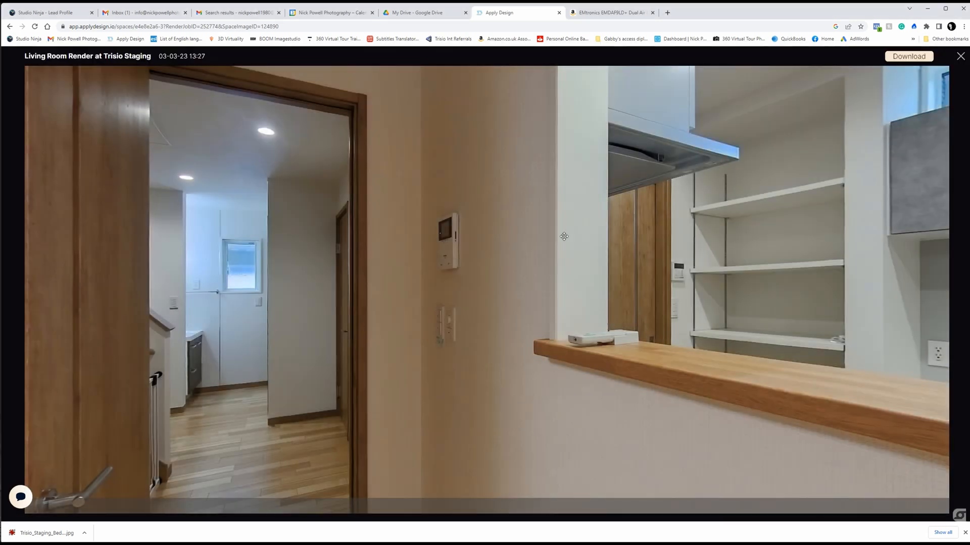
left_click_drag(642, 366, 320, 334)
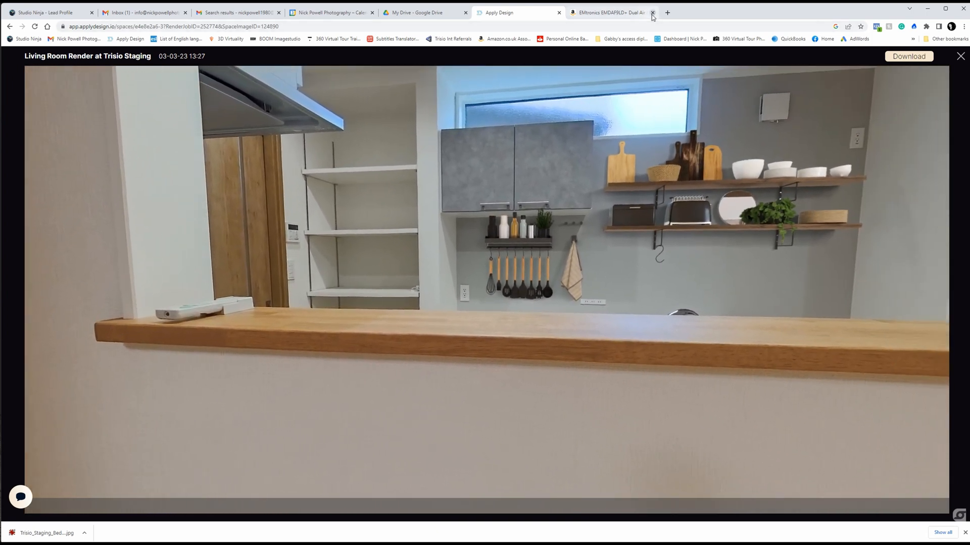
left_click(652, 14)
left_click_drag(592, 281, 537, 313)
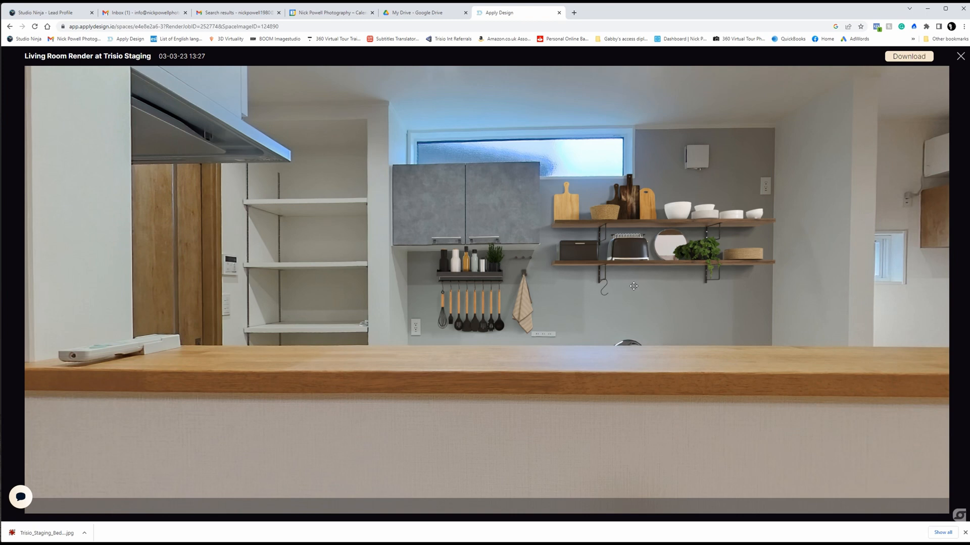
left_click_drag(664, 284, 602, 302)
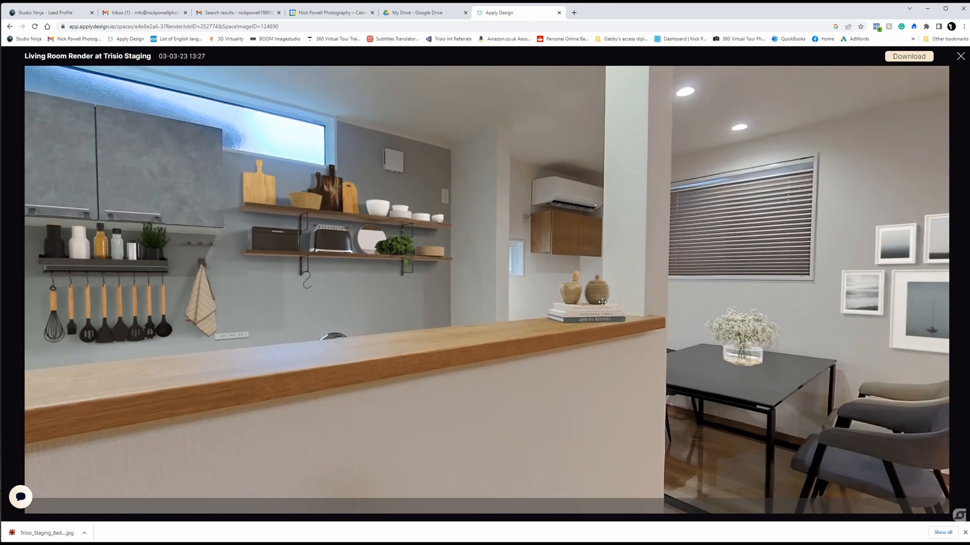
left_click_drag(763, 344, 301, 240)
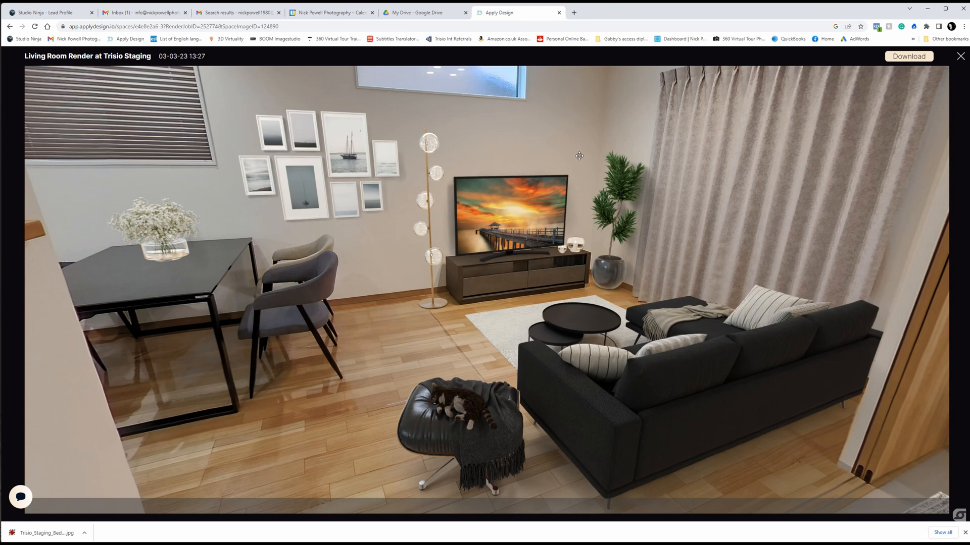
left_click_drag(457, 90, 452, 151)
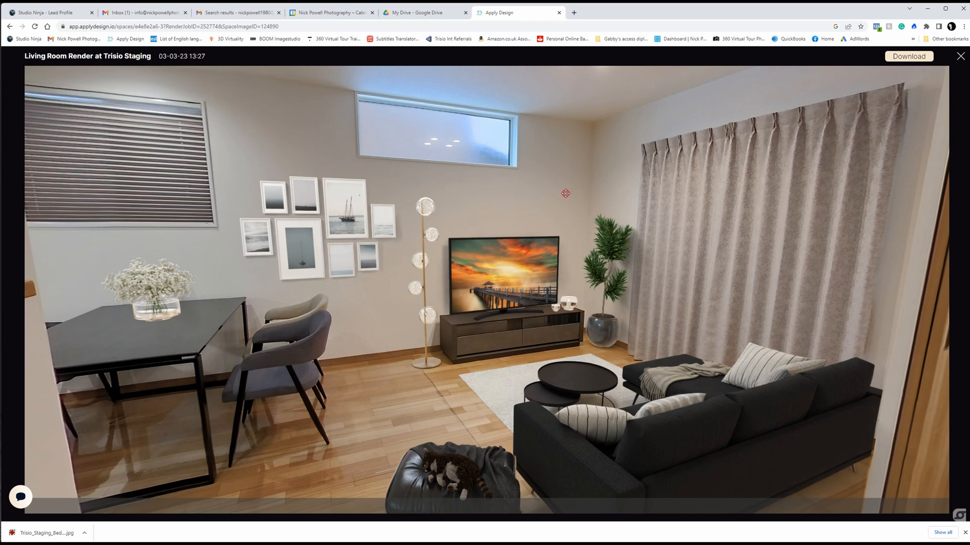
left_click_drag(878, 313, 138, 255)
left_click_drag(469, 241, 571, 212)
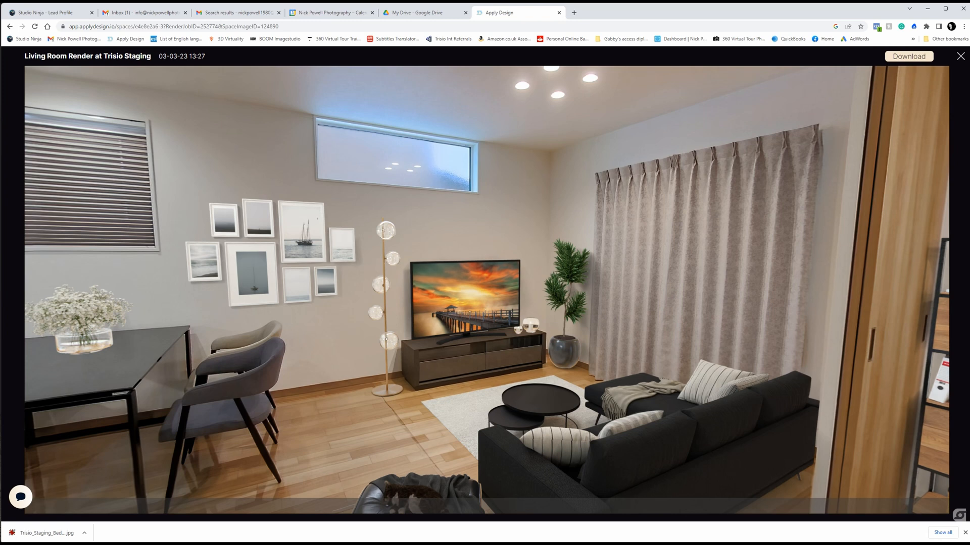
left_click(965, 534)
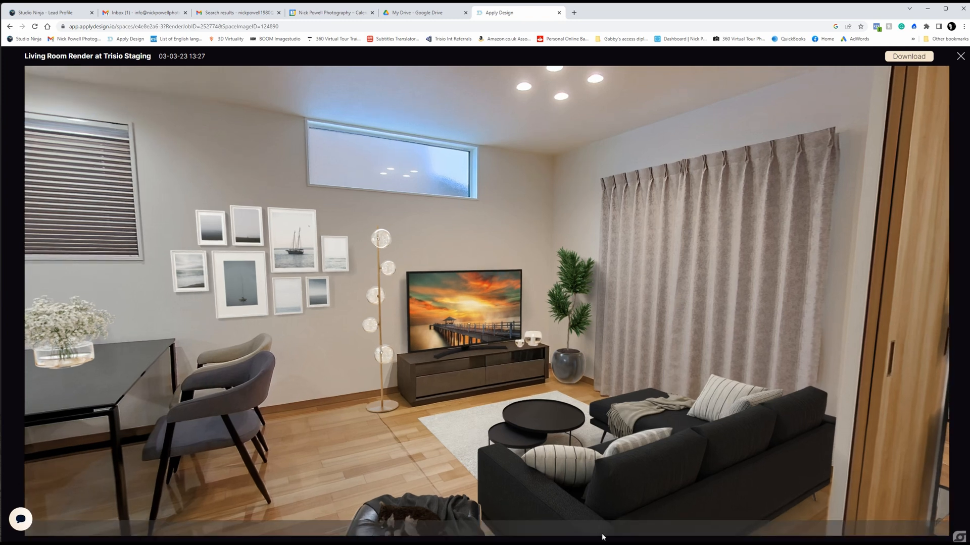
Step: Switch to 3DVista Virtual Tour and start importing a standard panorama into the tour
mouse_move(619, 541)
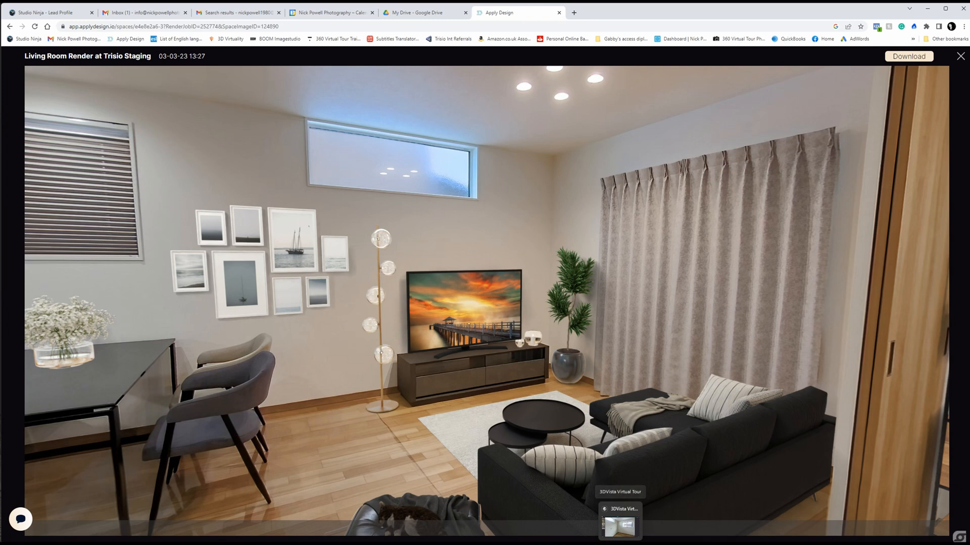
left_click(619, 525)
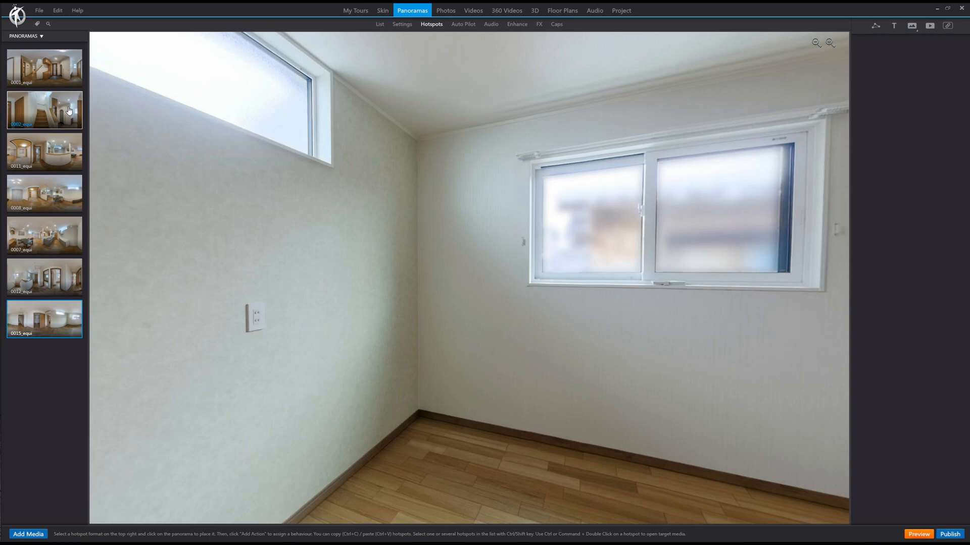
left_click(28, 534)
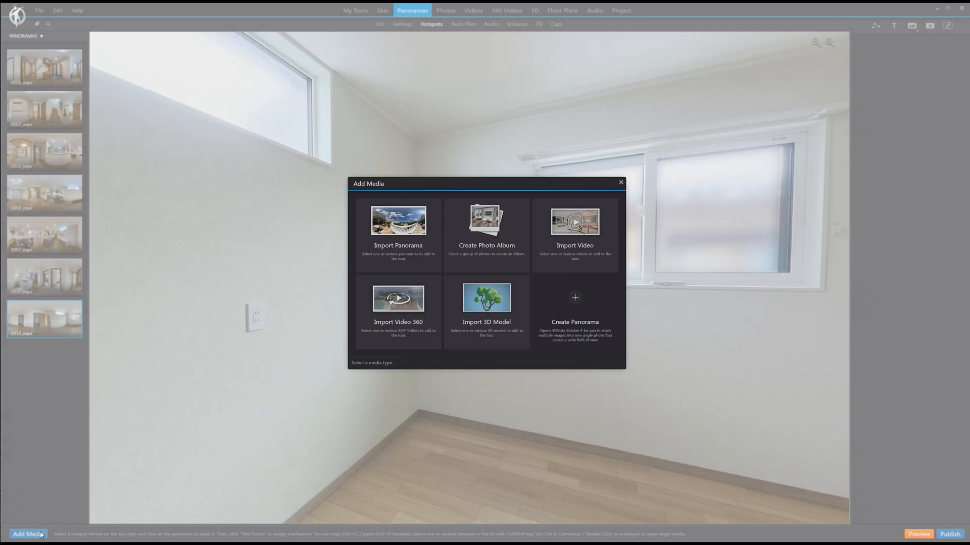
left_click(403, 221)
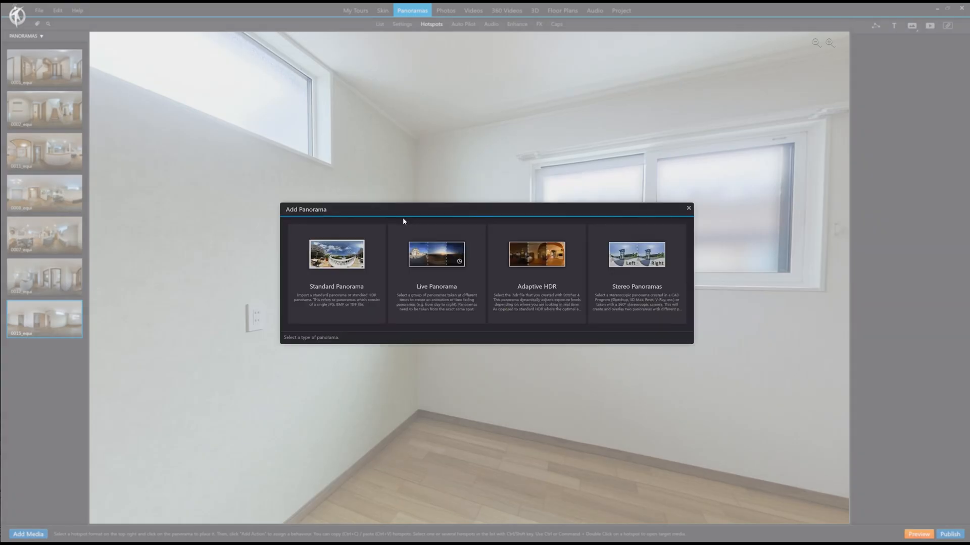
left_click(335, 261)
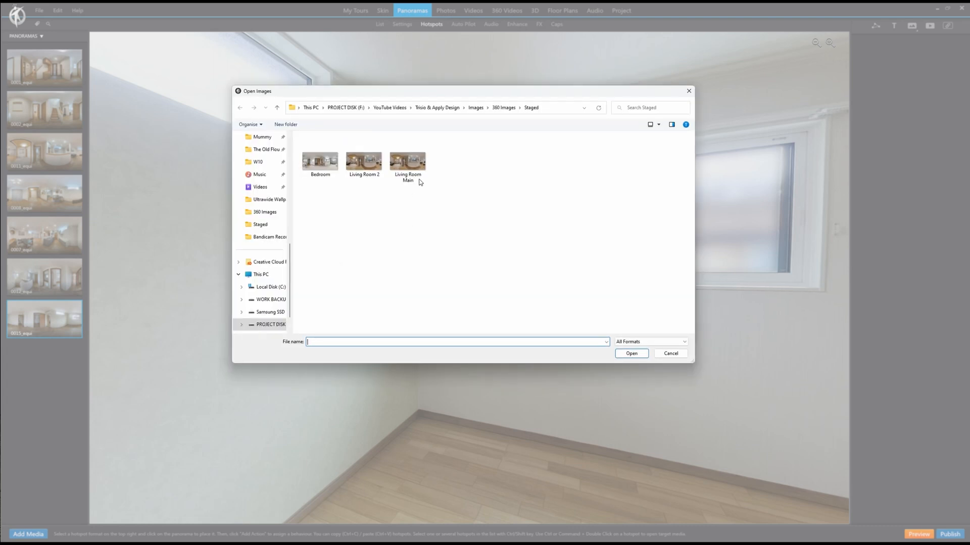
Step: Rename the Living Room 2 image file as Living Room Staged
left_click(365, 167)
left_click(321, 167, "ctrl")
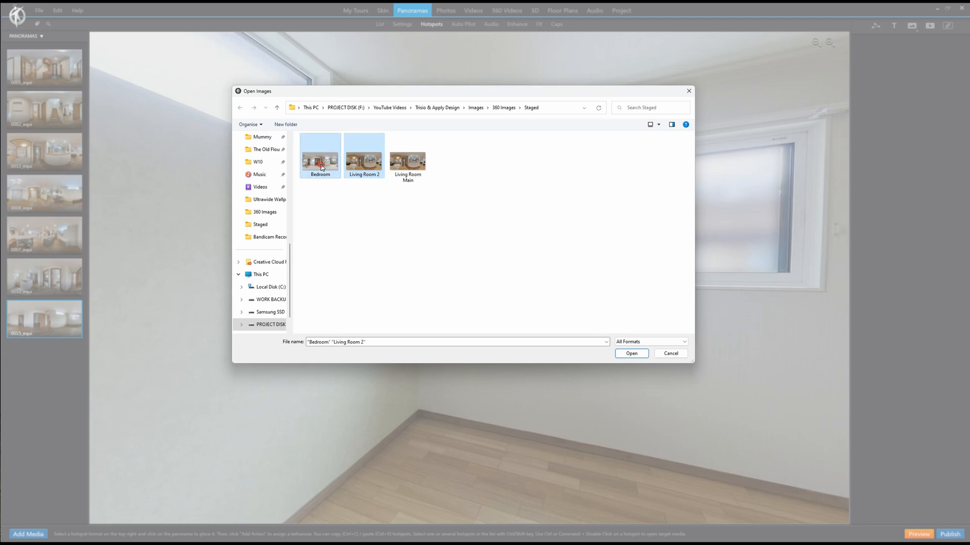
left_click(322, 174)
left_click(367, 176)
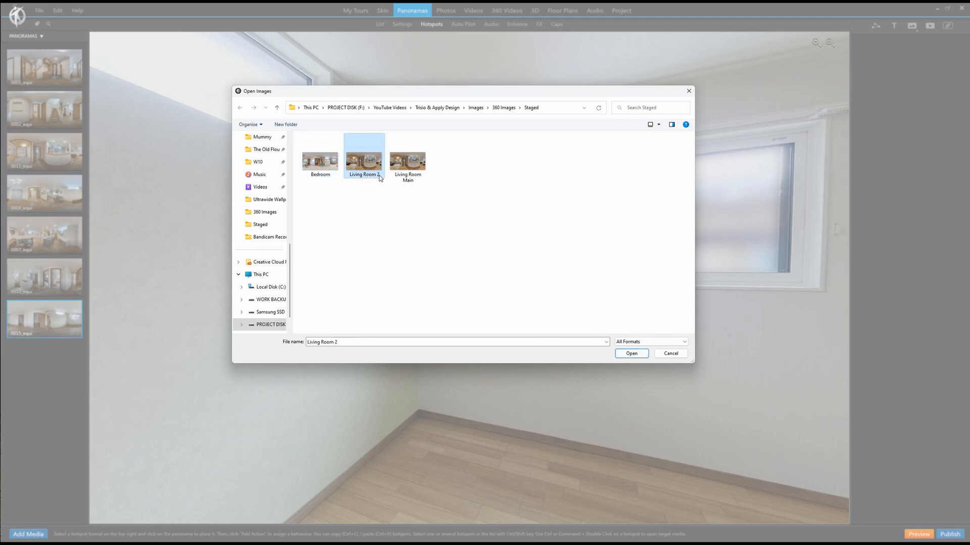
left_click(380, 175)
key("BackSpace")
type("Staged")
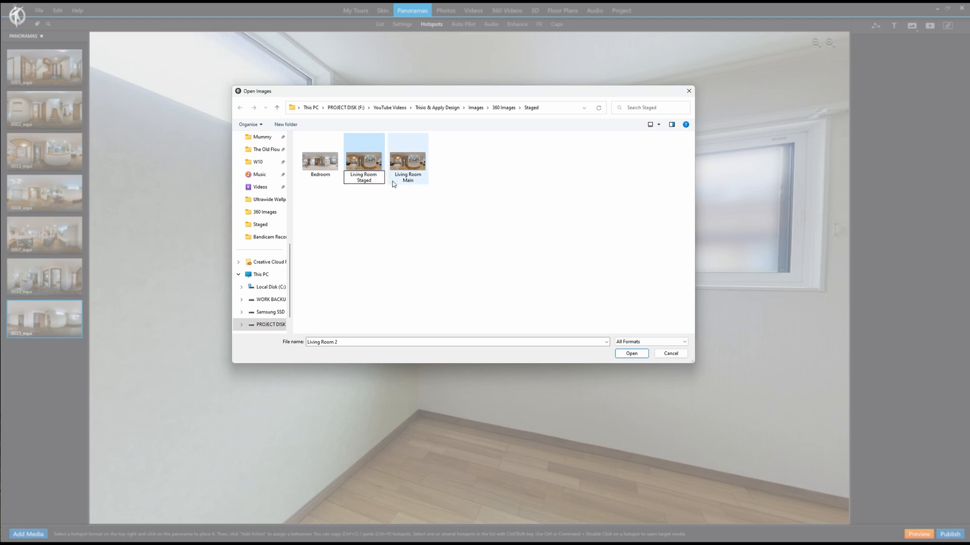
left_click(393, 184)
Step: Rename the Bedroom image file as Bedroom Staged and import it together with Living Room Staged
left_click(321, 156)
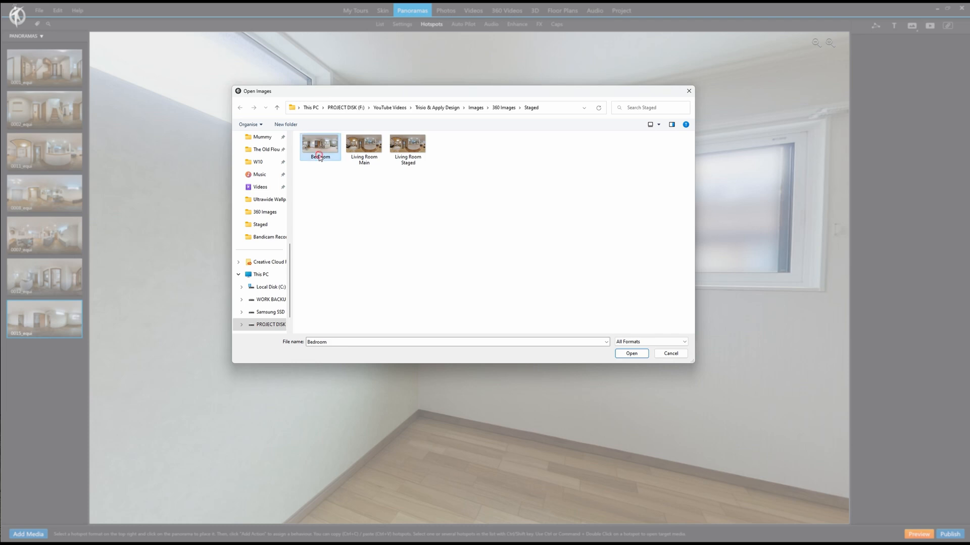
left_click(335, 158)
type("Staged")
key("Return")
left_click(424, 154, "ctrl")
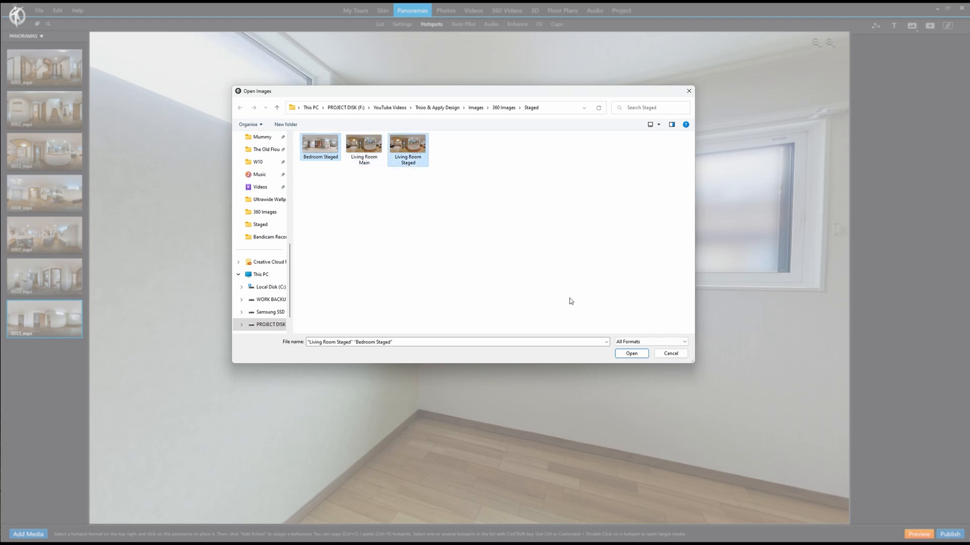
left_click(631, 354)
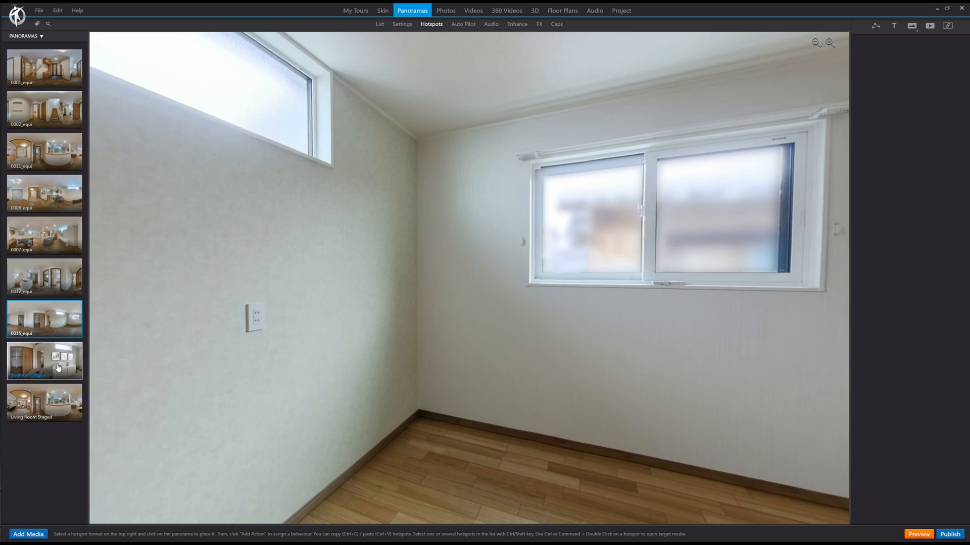
Step: Exclude the Living Room Staged panorama from the playlist
left_click(51, 404)
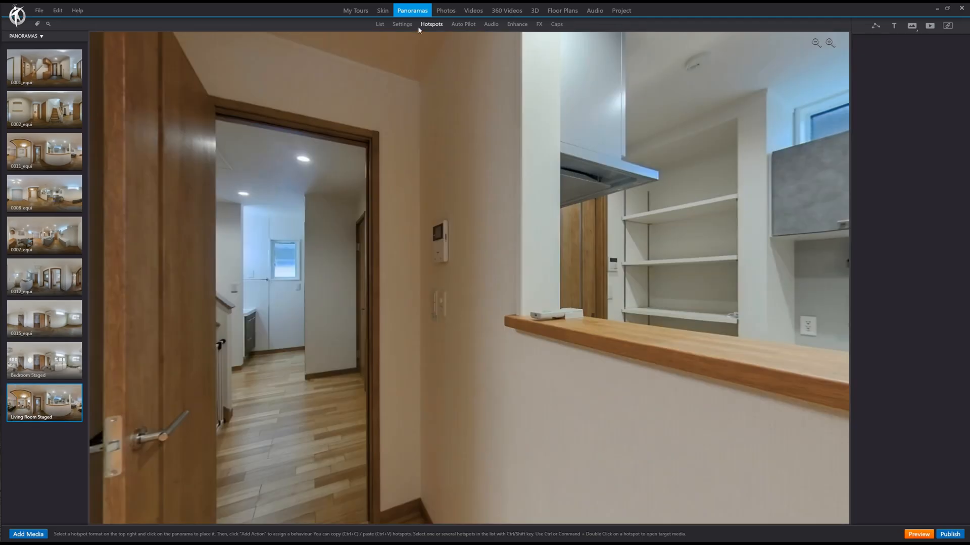
left_click(404, 25)
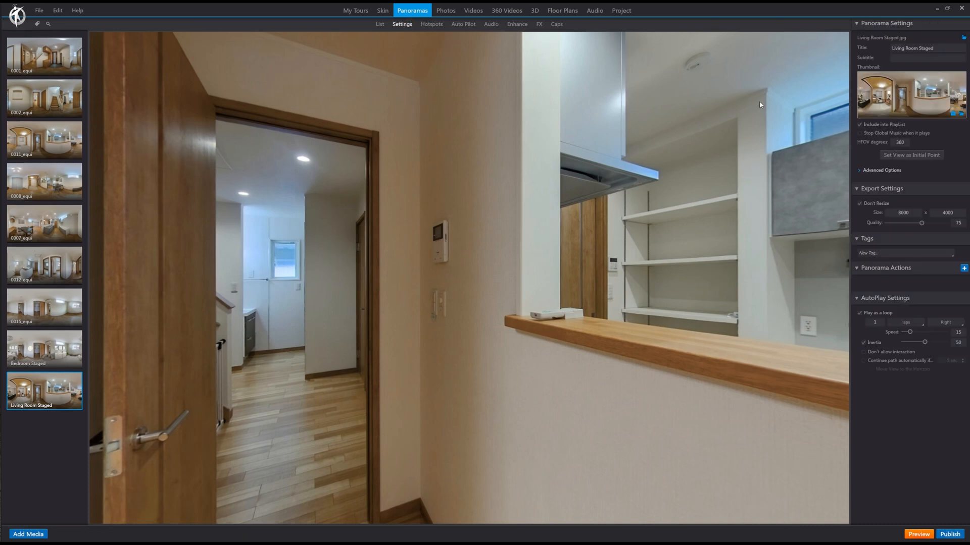
left_click(860, 124)
Step: Link the 0011_equi panorama to 0002_equi with a circle hotspot on the hallway floor and a return hotspot in the living room doorway
left_click(70, 349)
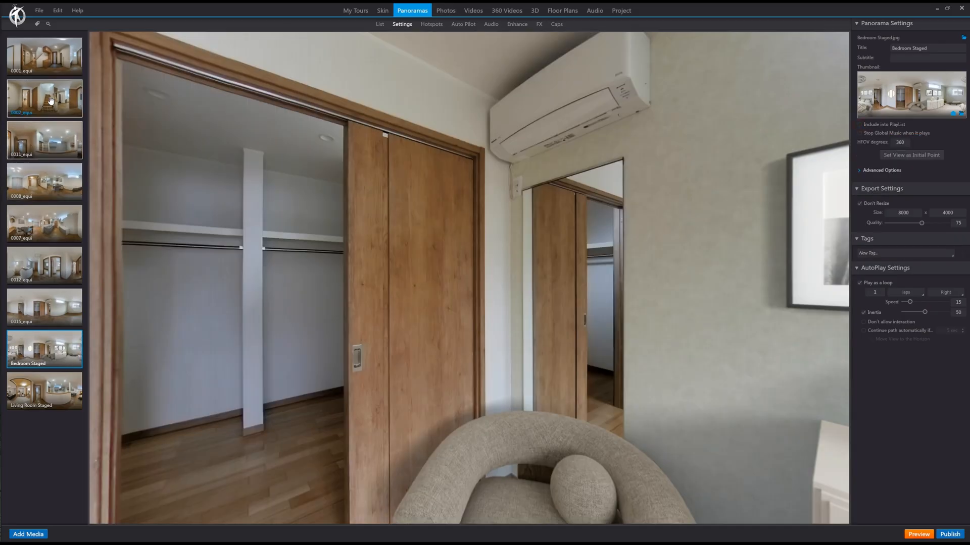
left_click(65, 183)
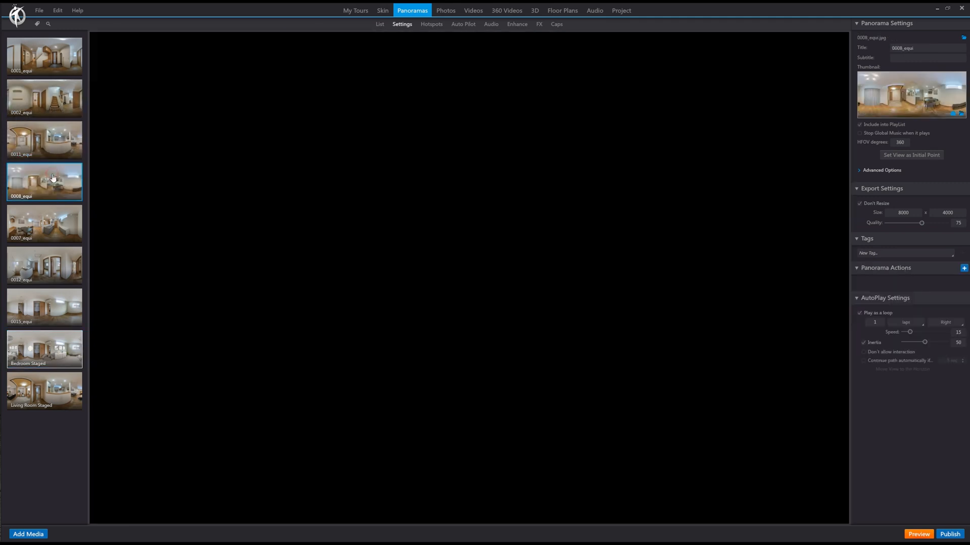
left_click(48, 141)
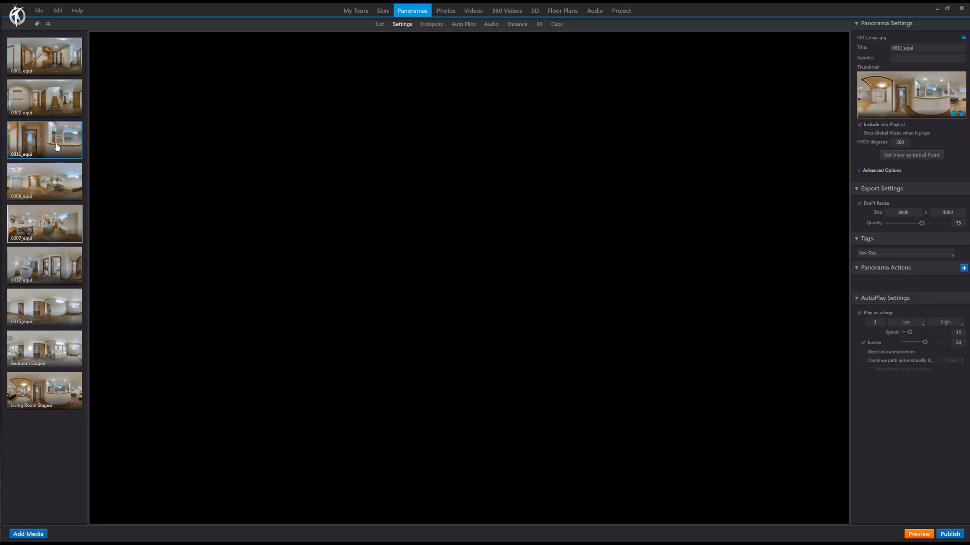
left_click_drag(462, 305, 446, 309)
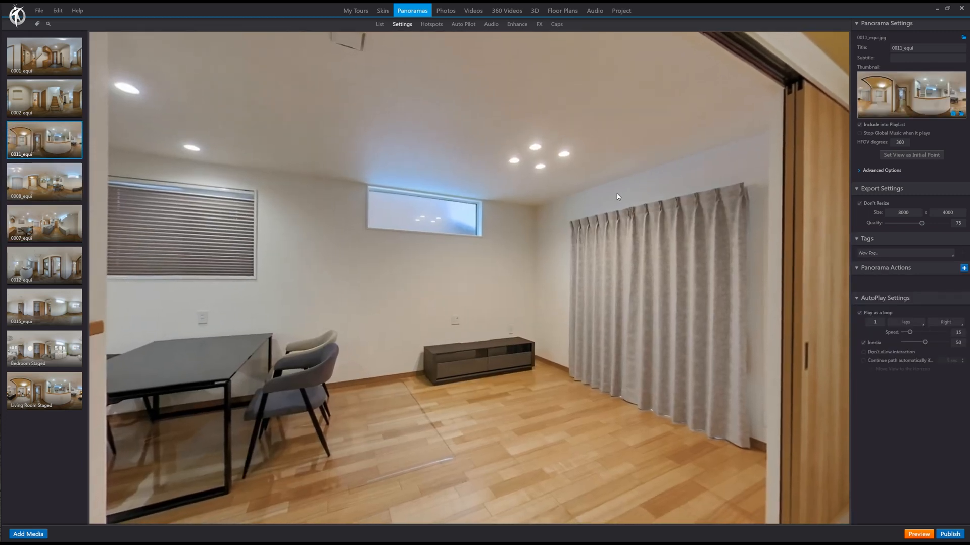
left_click(438, 29)
left_click_drag(469, 254, 474, 277)
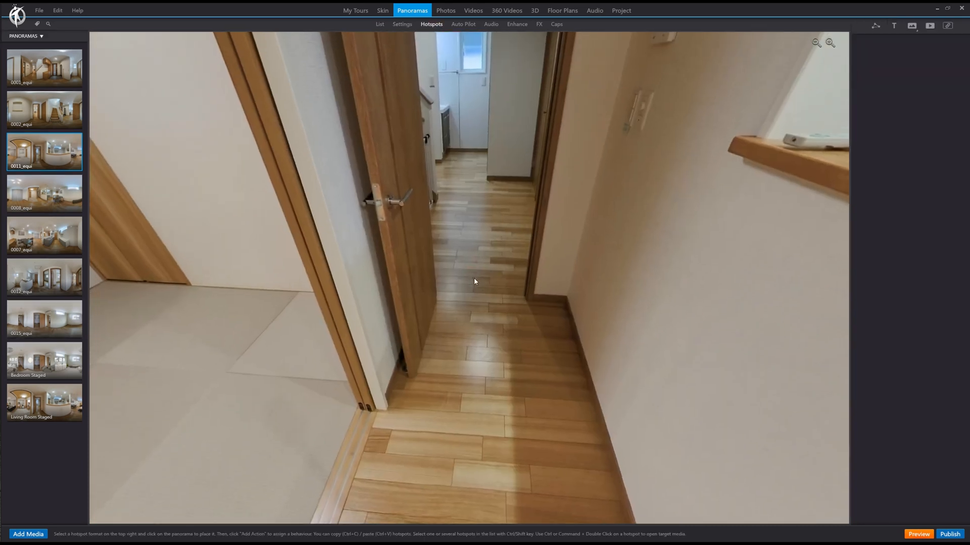
left_click_drag(79, 120, 480, 243)
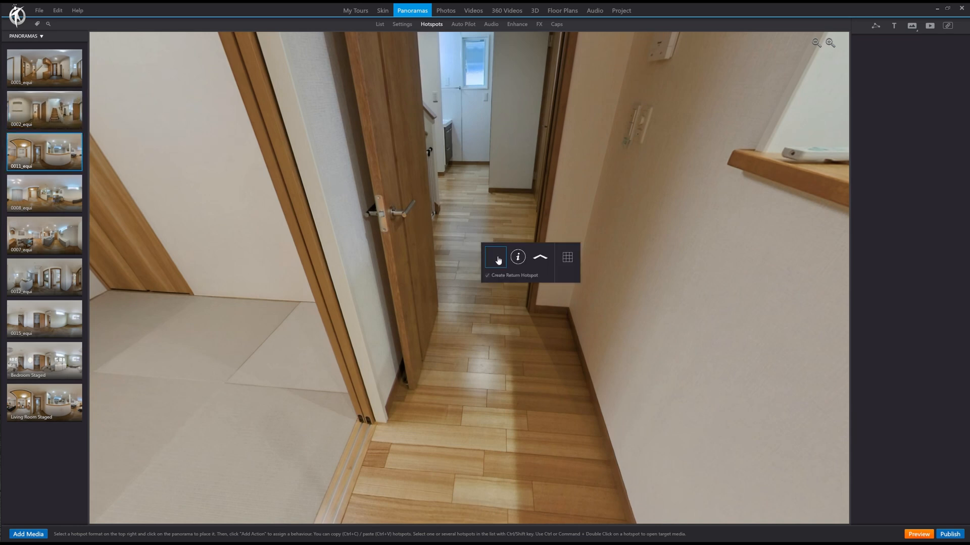
left_click(496, 259)
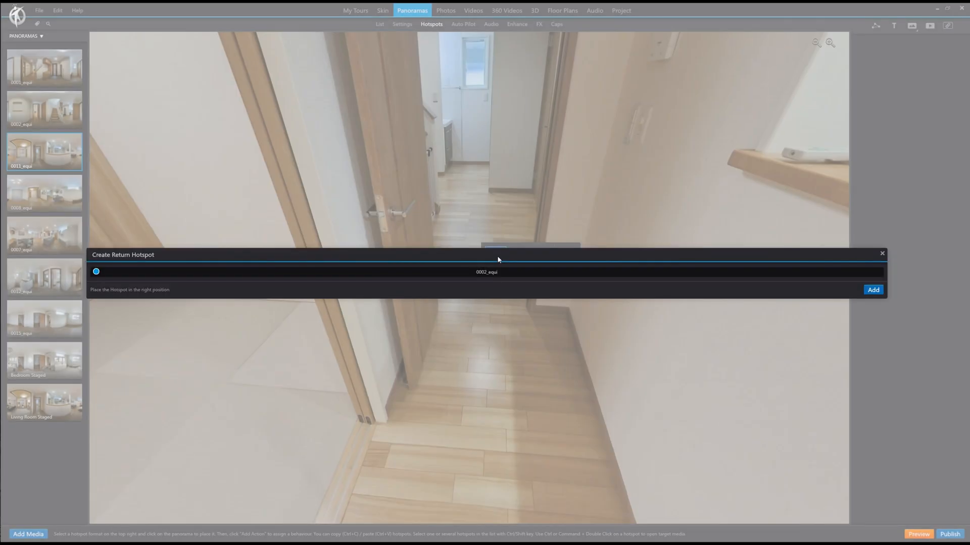
left_click_drag(488, 277, 394, 324)
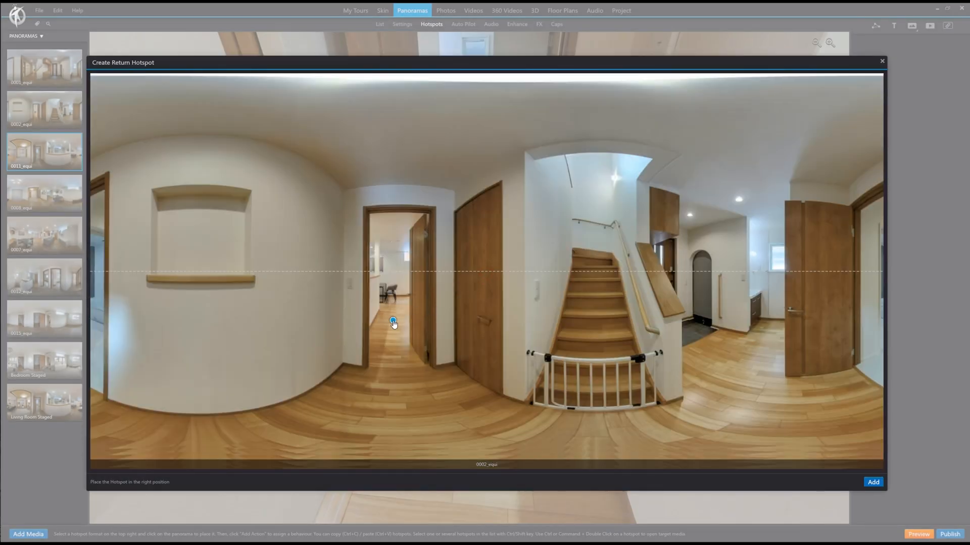
left_click(873, 482)
Step: Enlarge the circle hotspot leading to 0002_equi on the hallway floor
left_click(467, 276)
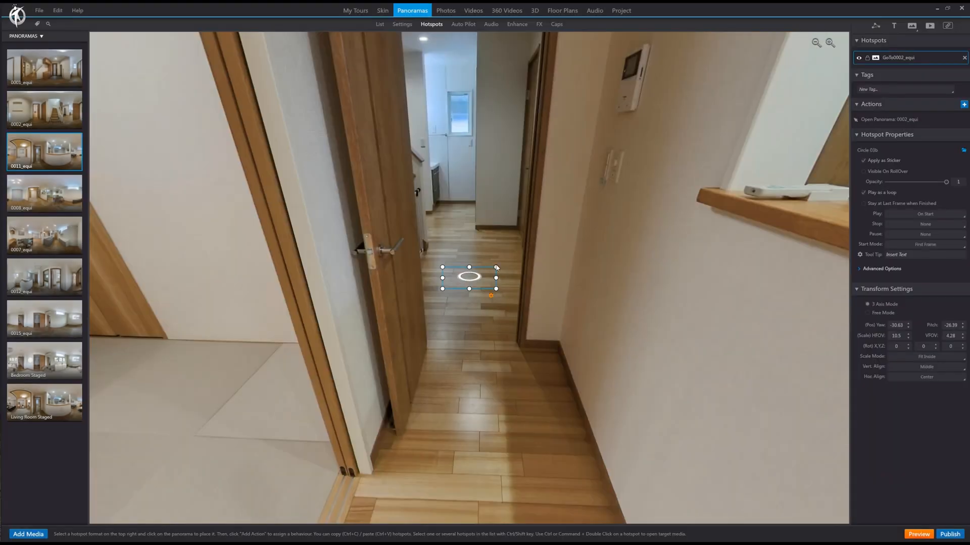
left_click_drag(496, 267, 509, 260)
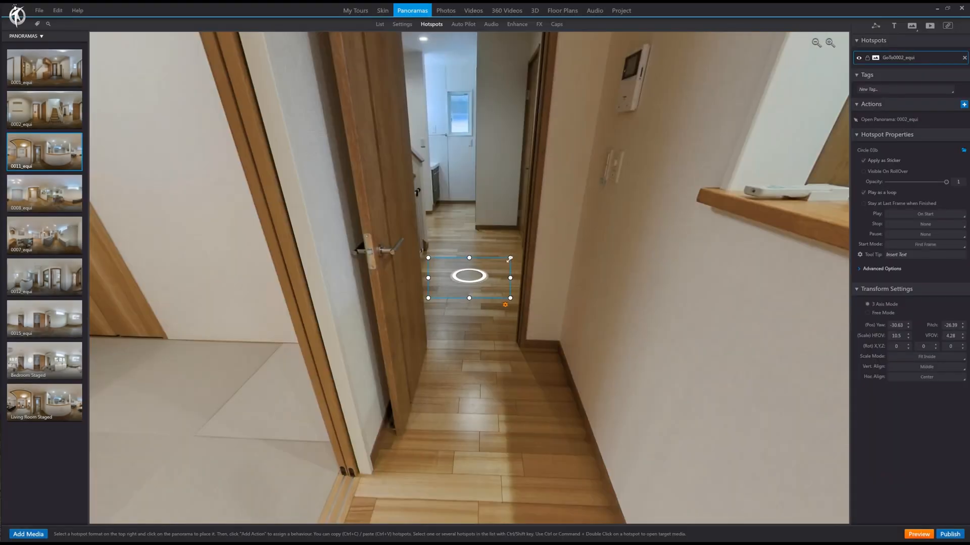
left_click(491, 331)
Step: Import the eye white image from the Buttons & Text folder of 3D Vista Backup and place it as a hotspot in the 0011_equi living area
left_click_drag(349, 358, 682, 381)
left_click_drag(405, 368, 644, 380)
left_click_drag(572, 380, 580, 397)
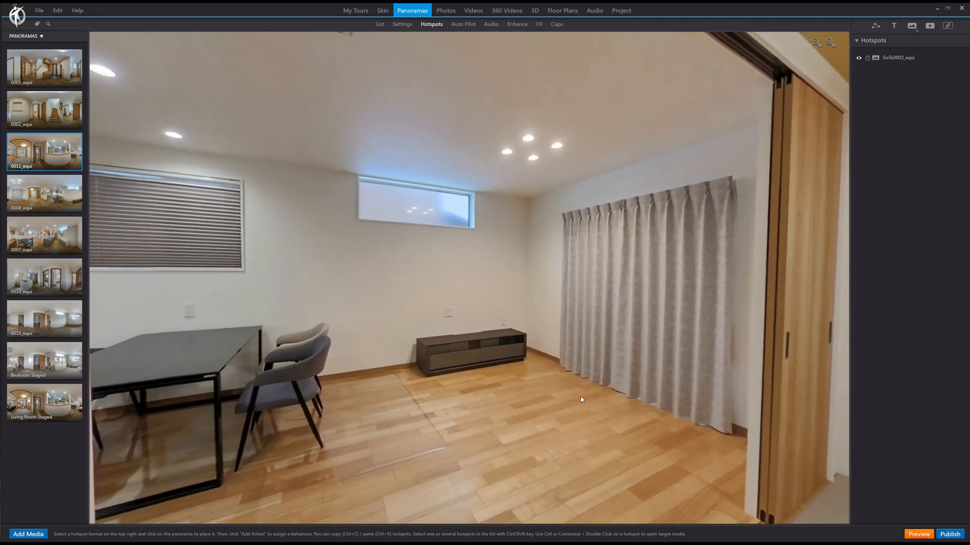
left_click(912, 25)
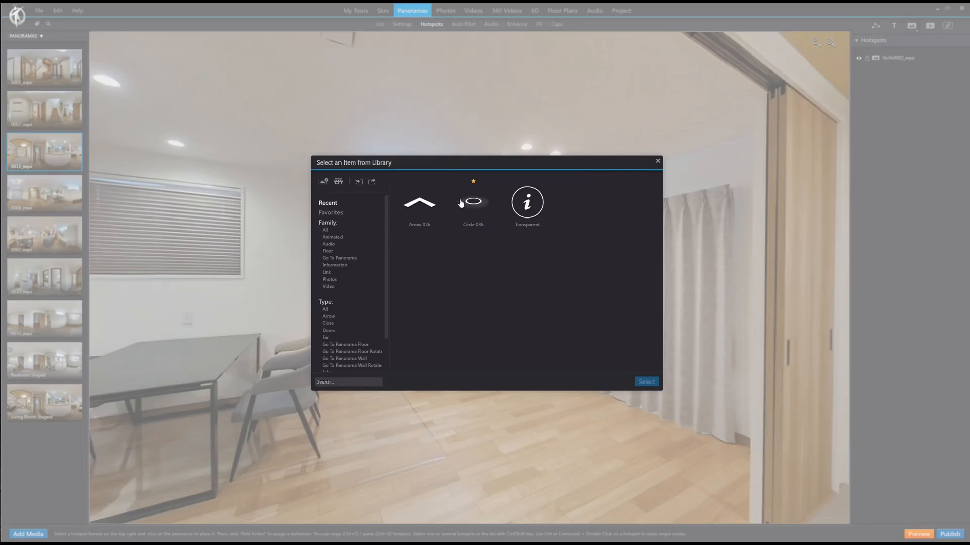
left_click(324, 184)
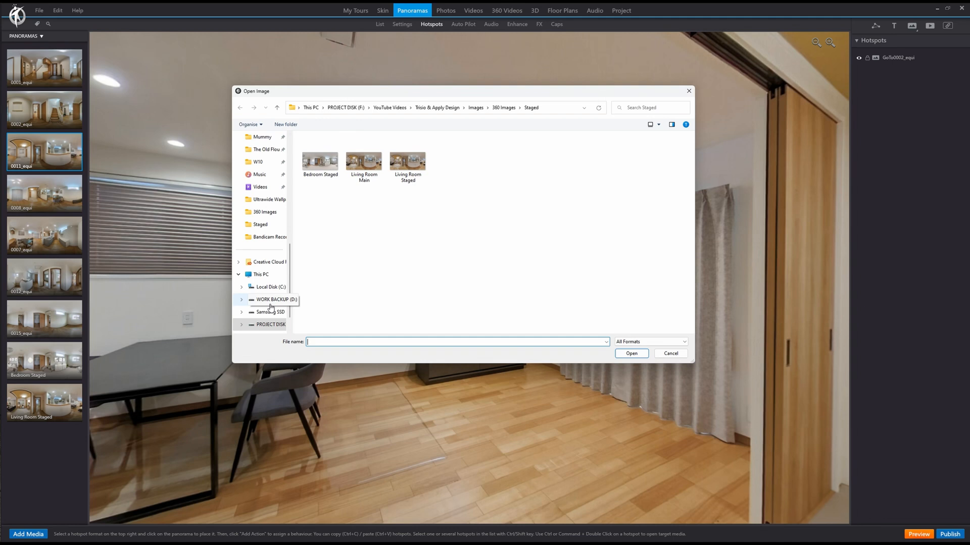
scroll(270, 306, "down", 1)
left_click(269, 324)
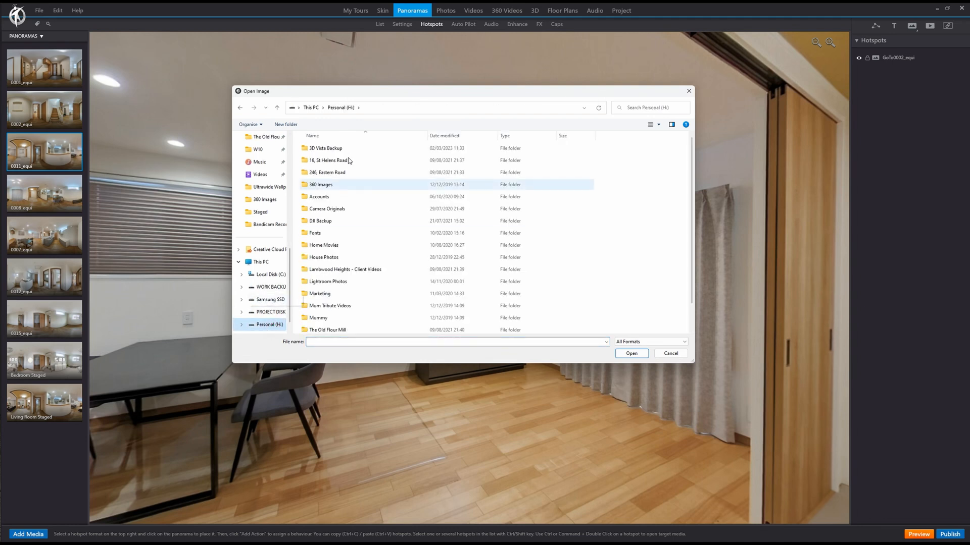
double_click(347, 152)
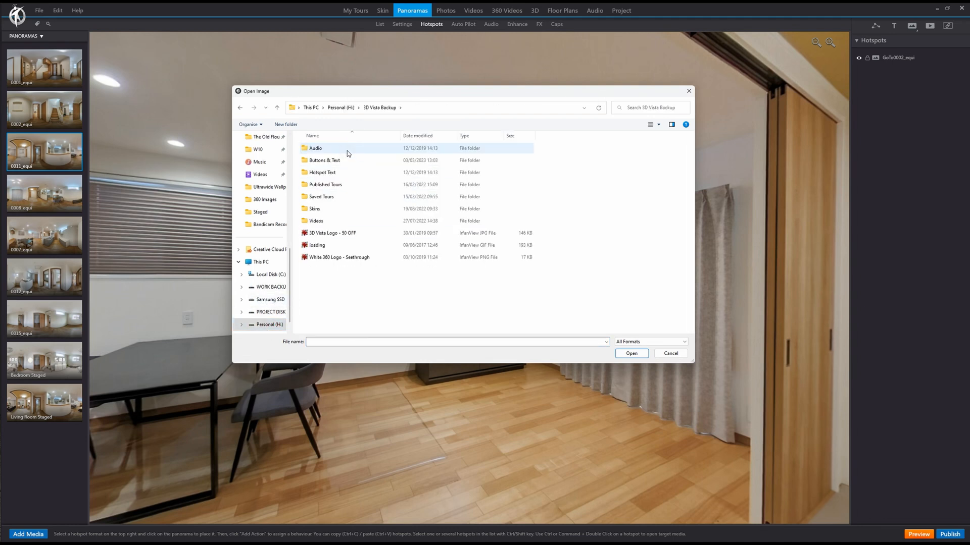
double_click(347, 161)
double_click(487, 221)
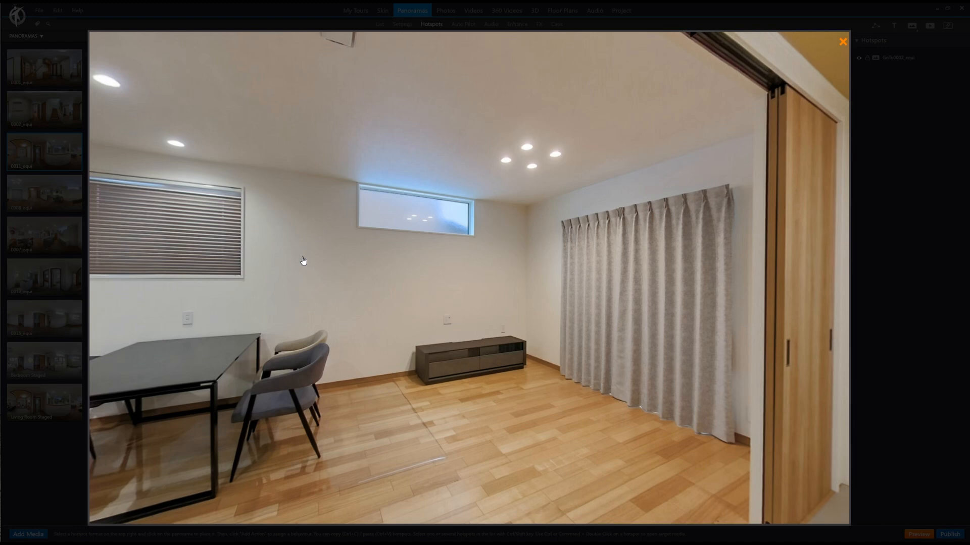
left_click(540, 303)
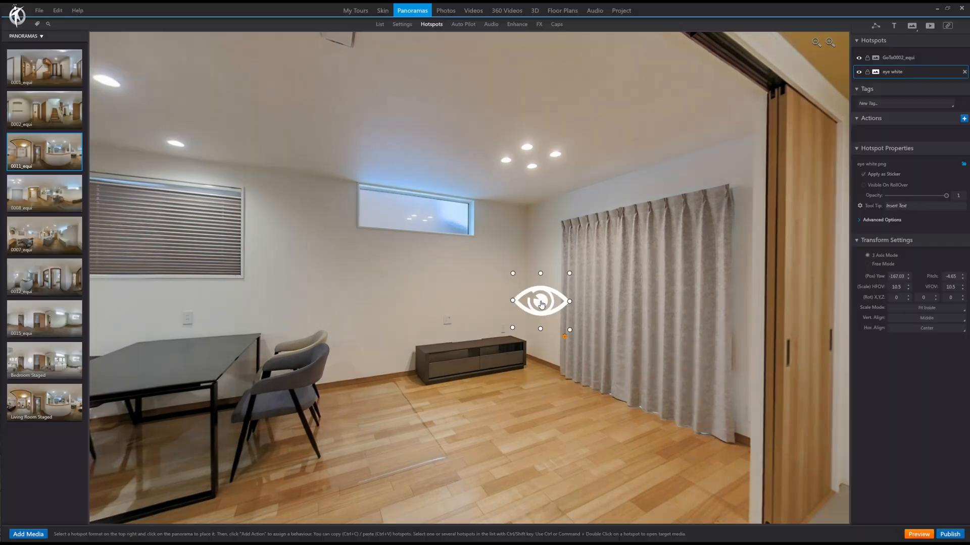
Step: Shrink the eye hotspot to about 7.18 by 6.93 degrees and position it on the wall between the blind and the high window
left_click_drag(541, 303, 302, 250)
left_click_drag(438, 275, 574, 280)
left_click(443, 272)
left_click_drag(480, 250, 343, 252)
left_click(289, 270)
left_click_drag(288, 270, 291, 216)
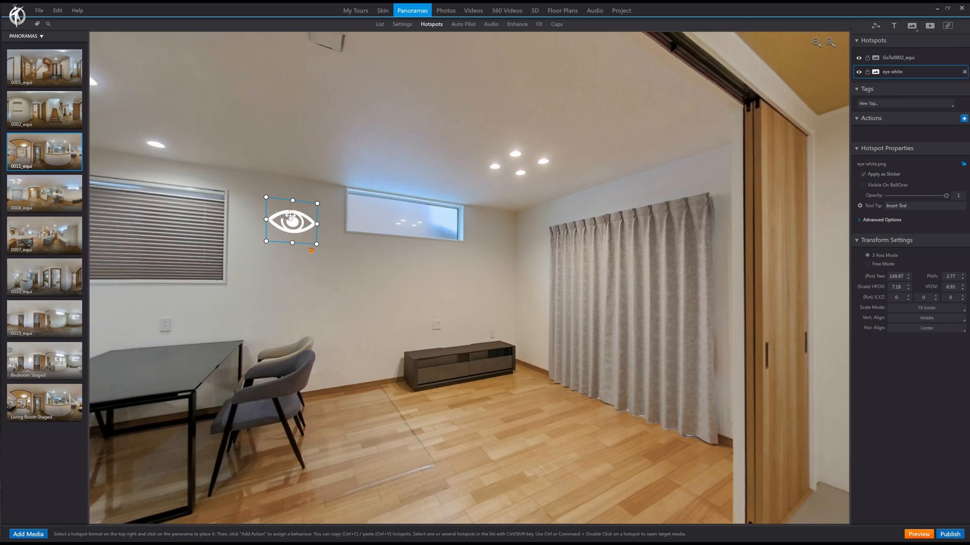
left_click_drag(429, 278, 628, 275)
left_click_drag(509, 255, 480, 255)
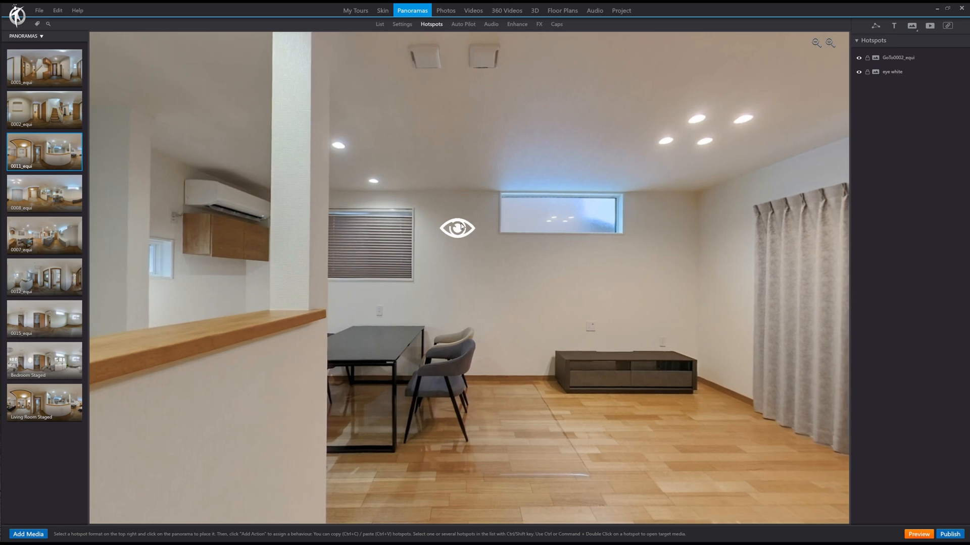
left_click(462, 226)
left_click(491, 229)
Step: Add a text hotspot reading VIEW FURNITURE above the eye hotspot
left_click(894, 27)
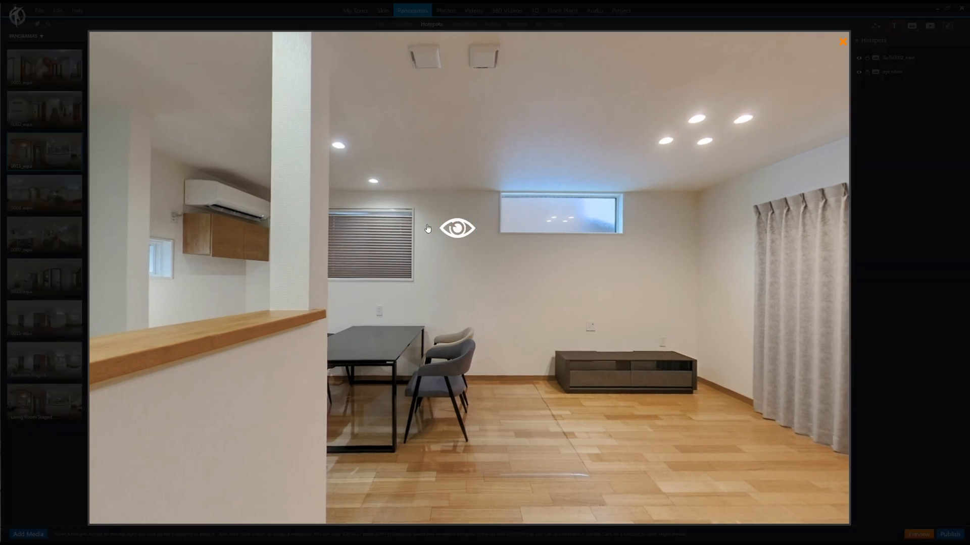
left_click(460, 202)
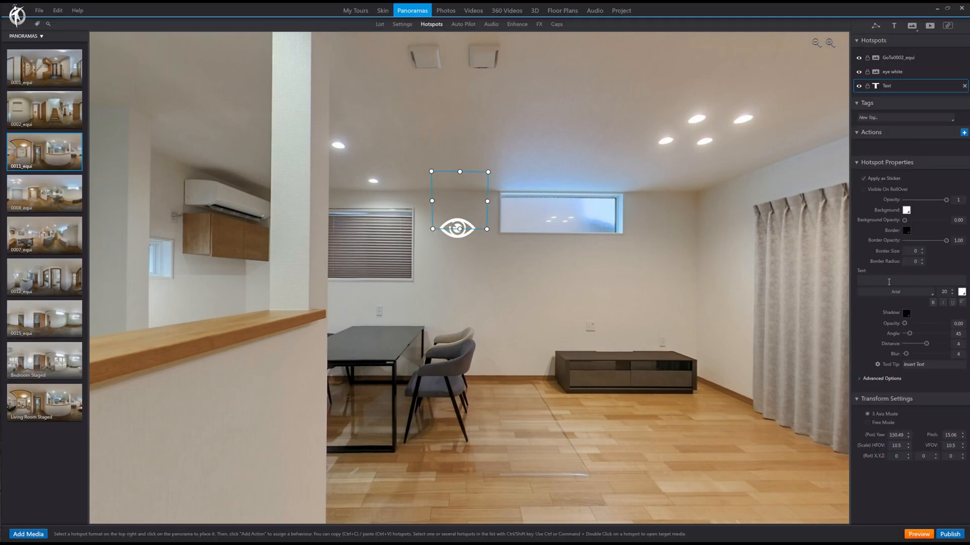
type("VIEW FURNITURE")
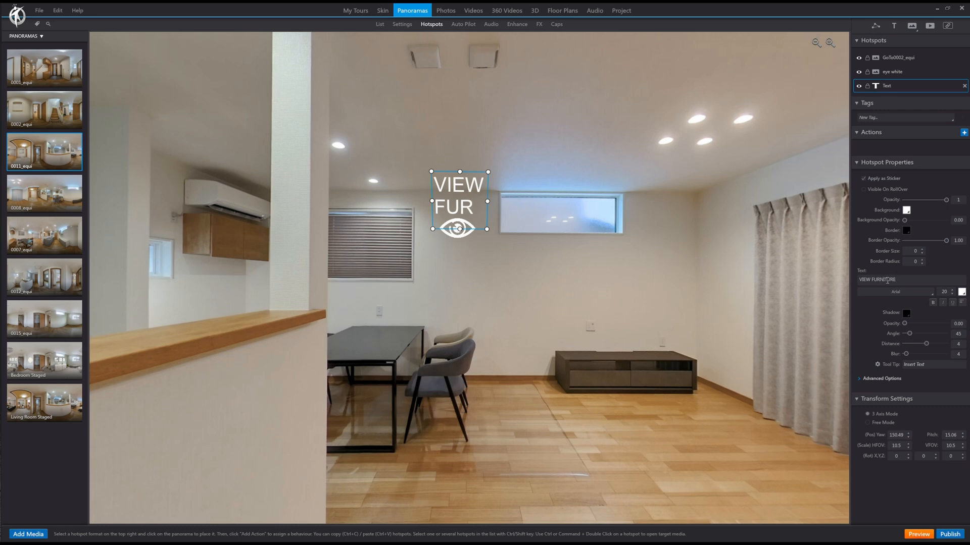
Step: Format the VIEW FURNITURE text in a smaller Oswald font and fit it on one line above the eye
left_click(926, 296)
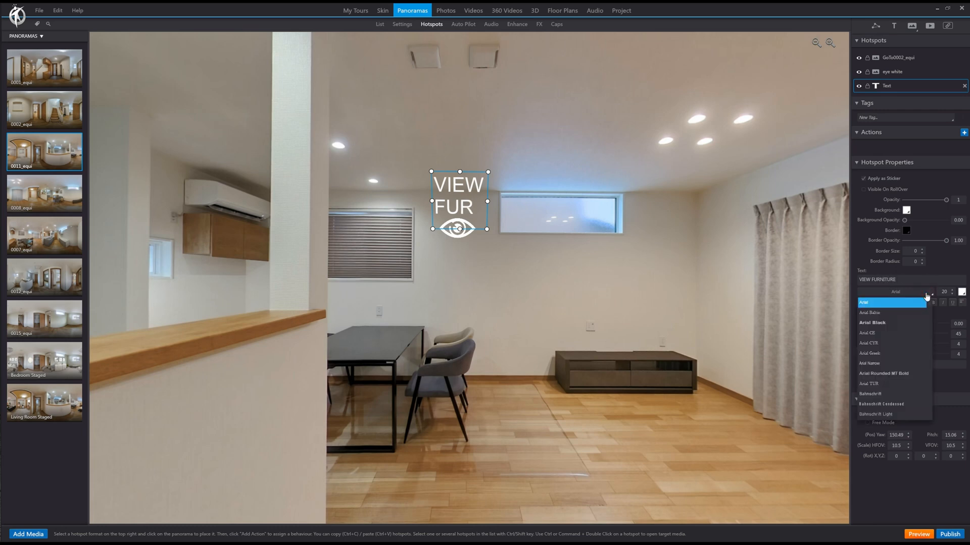
key("o")
scroll(899, 354, "down", 3)
left_click(892, 354)
left_click(952, 294)
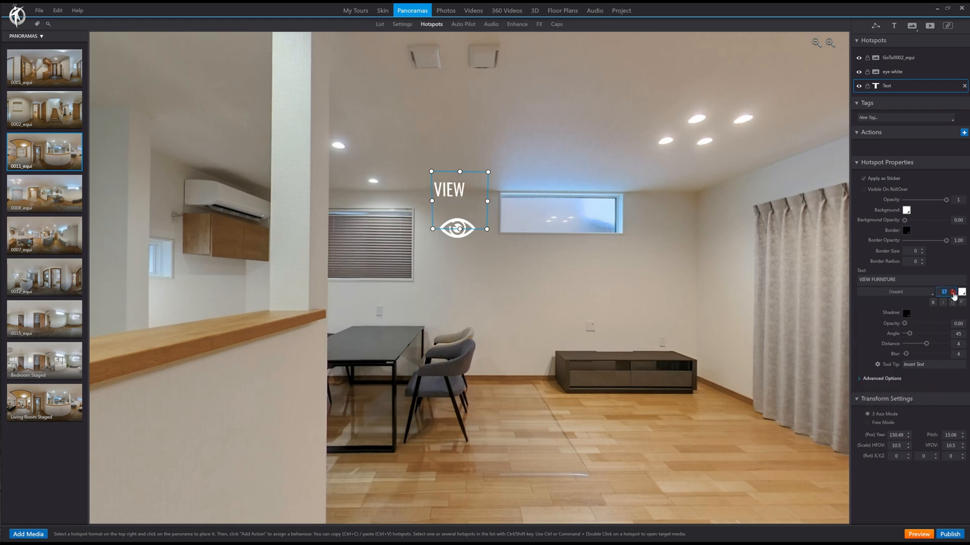
left_click_drag(489, 201, 509, 210)
left_click(524, 272)
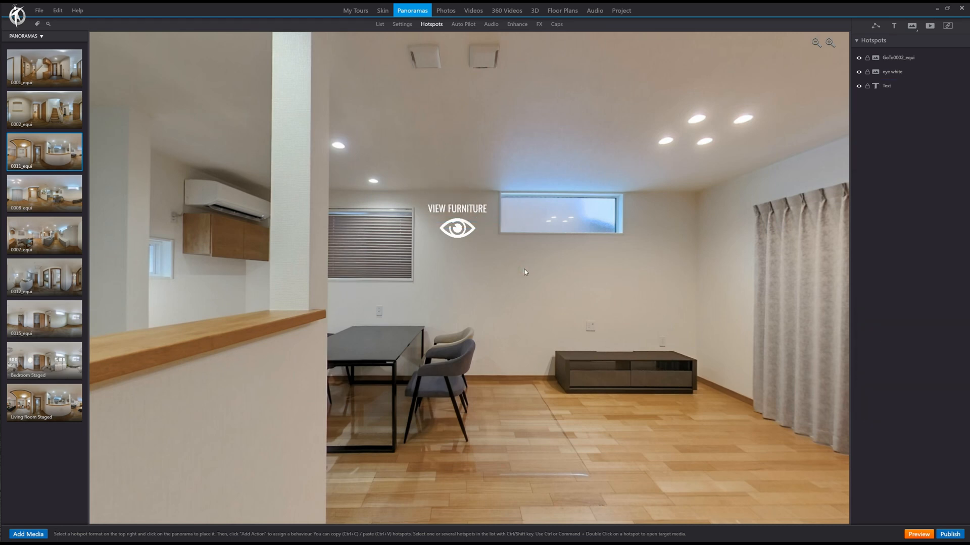
Step: Give the eye hotspot an Open Panorama action to Living Room Staged, entering at Same Spot as Current Media (dynamic)
left_click(467, 233)
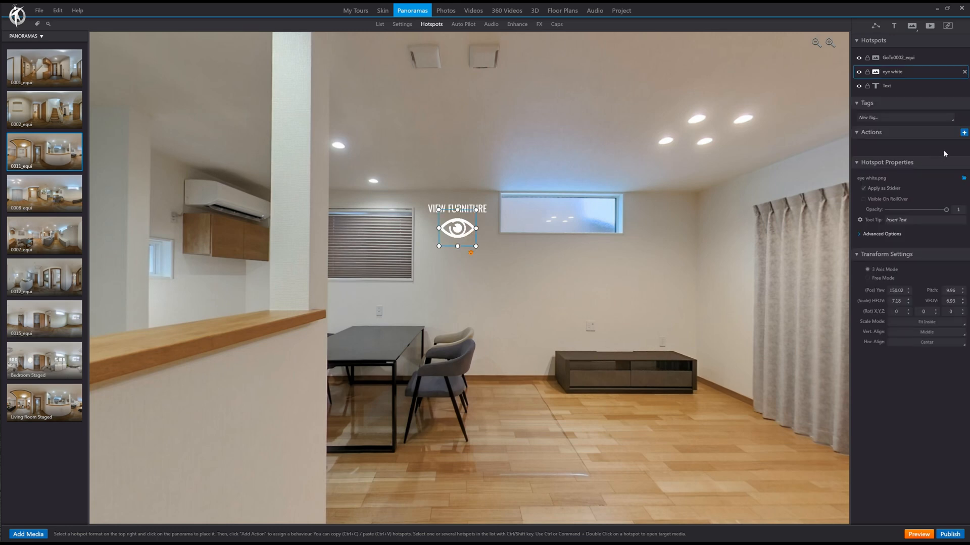
left_click(964, 133)
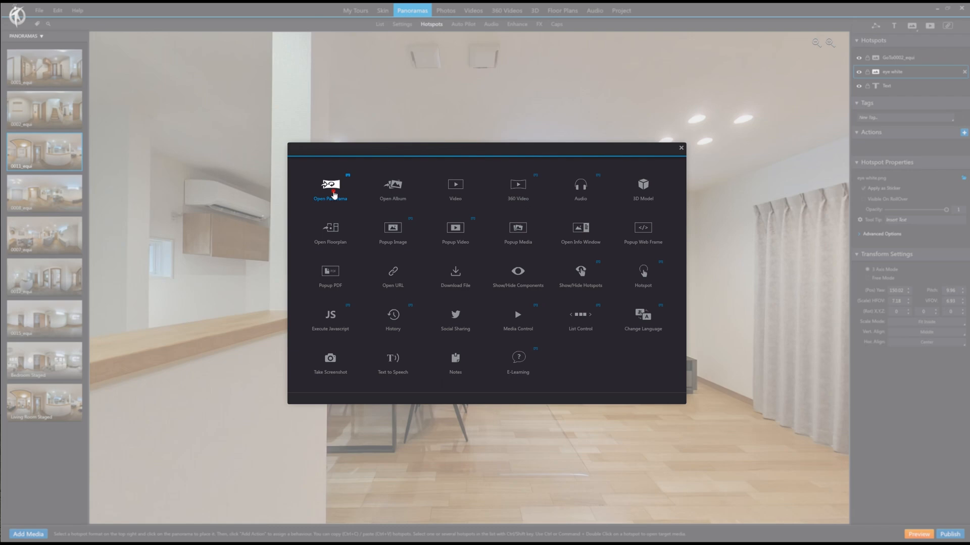
left_click(334, 195)
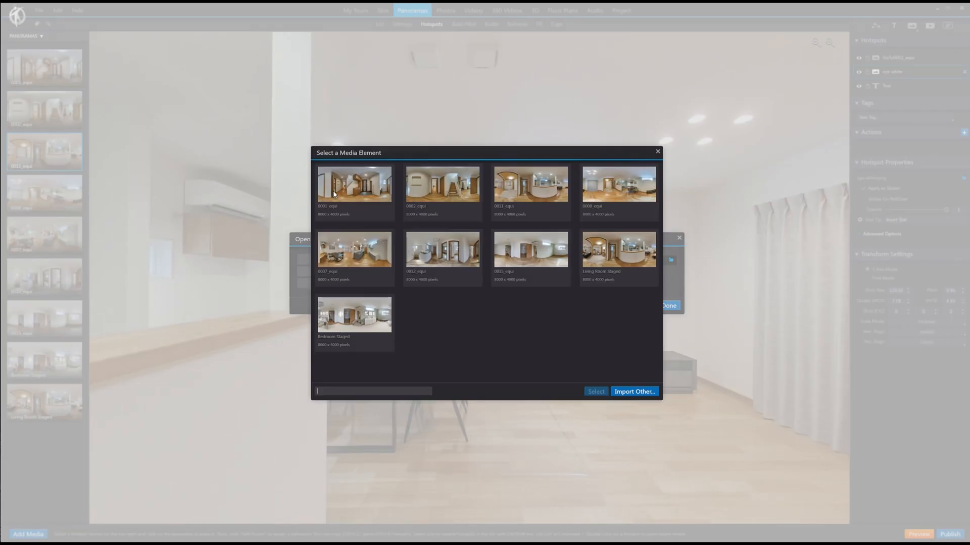
left_click(616, 266)
left_click(596, 392)
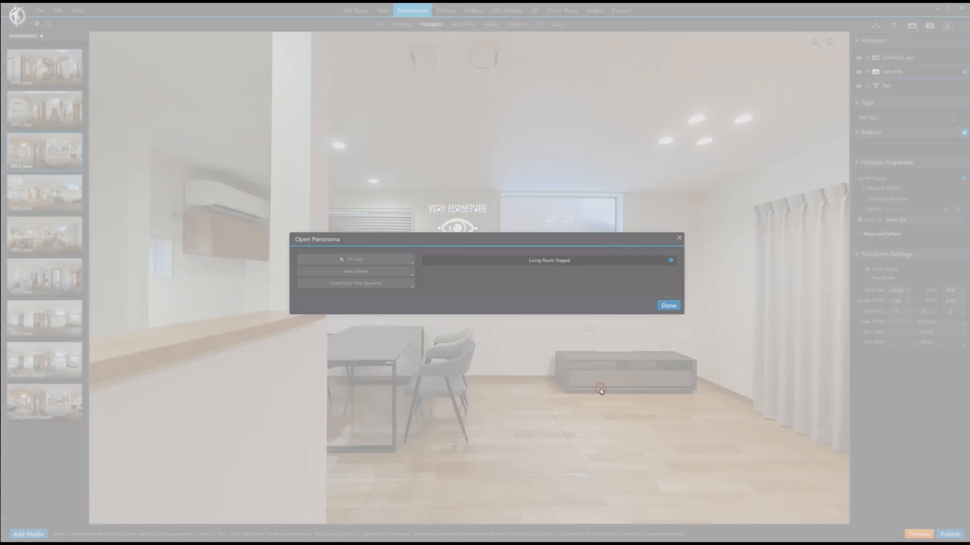
left_click(397, 240)
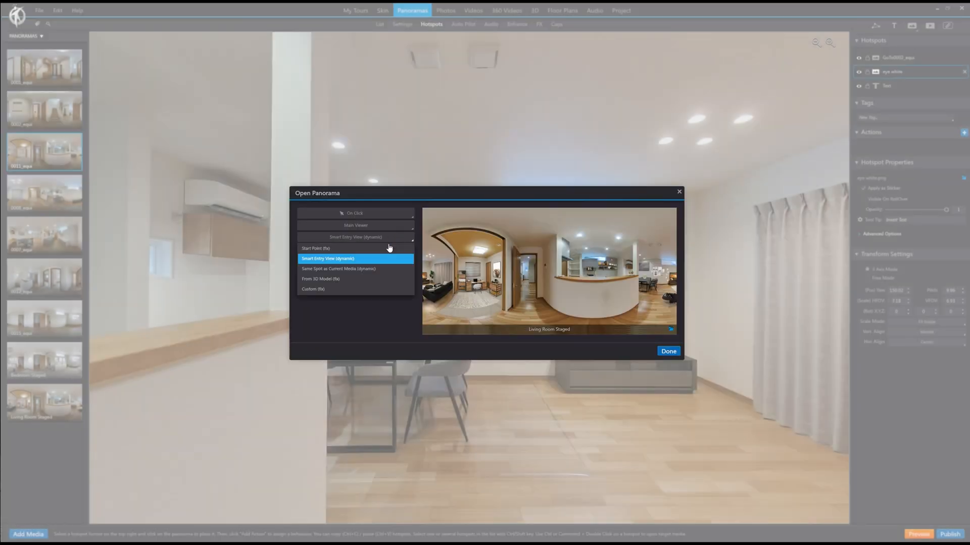
left_click(350, 270)
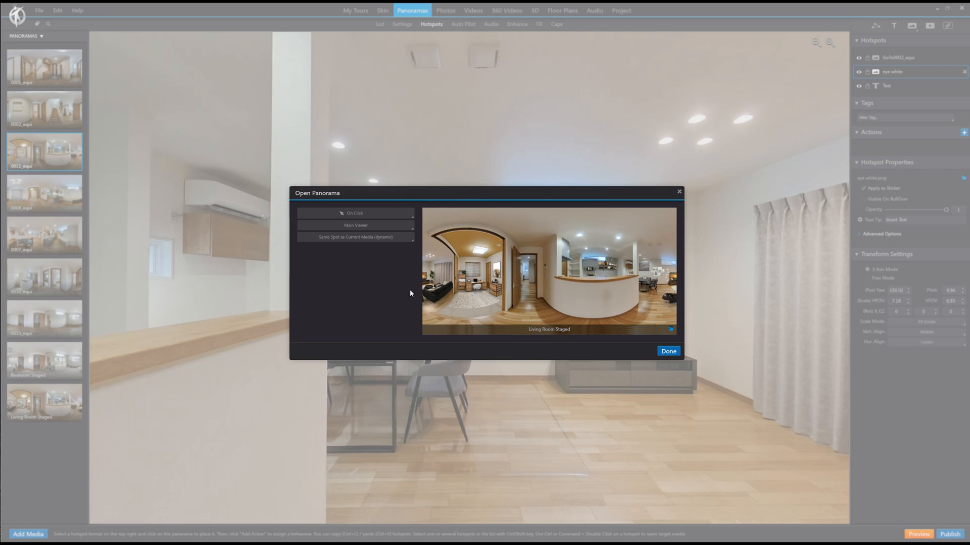
left_click(668, 352)
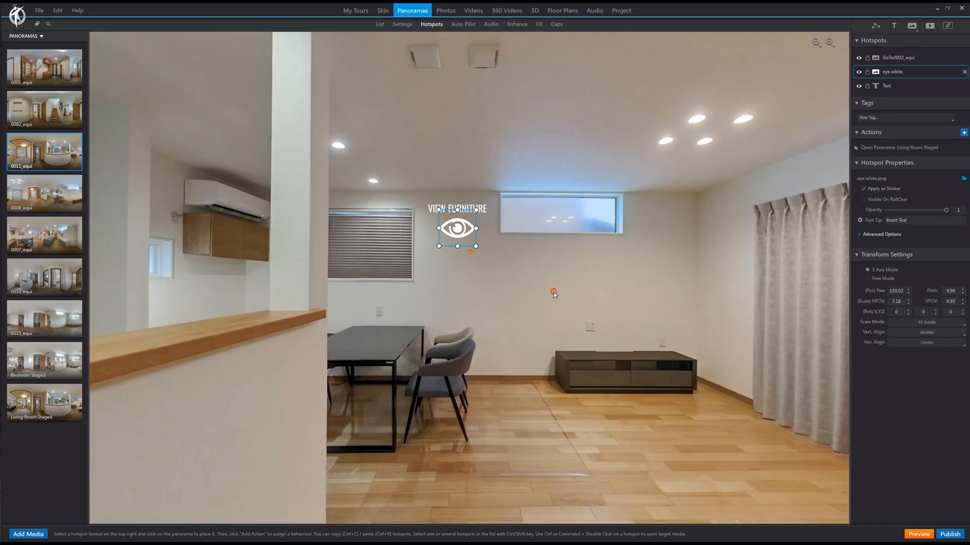
left_click(554, 293)
Step: Copy the eye and VIEW FURNITURE text hotspots from panorama 0011_equi into the same wall spot in Living Room Staged
left_click_drag(652, 309, 612, 297)
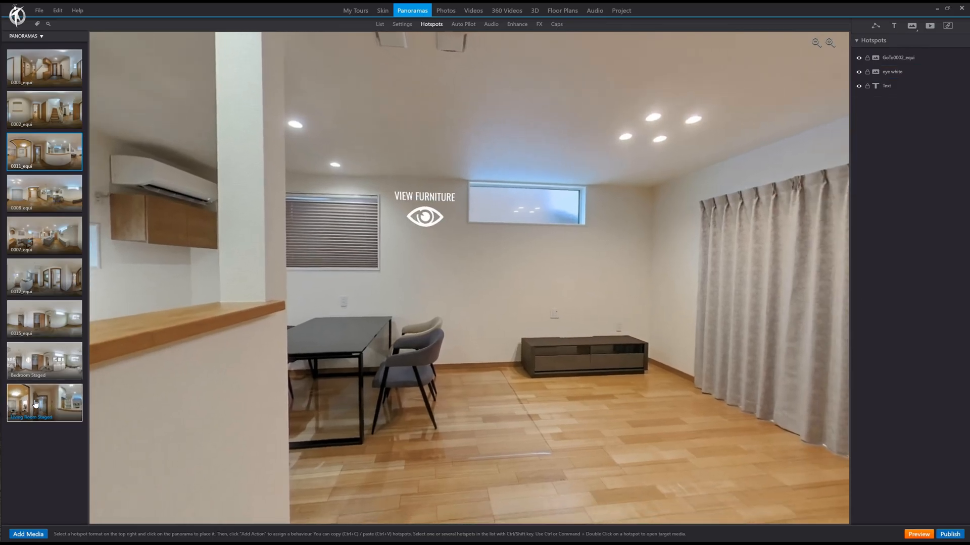
left_click(35, 403)
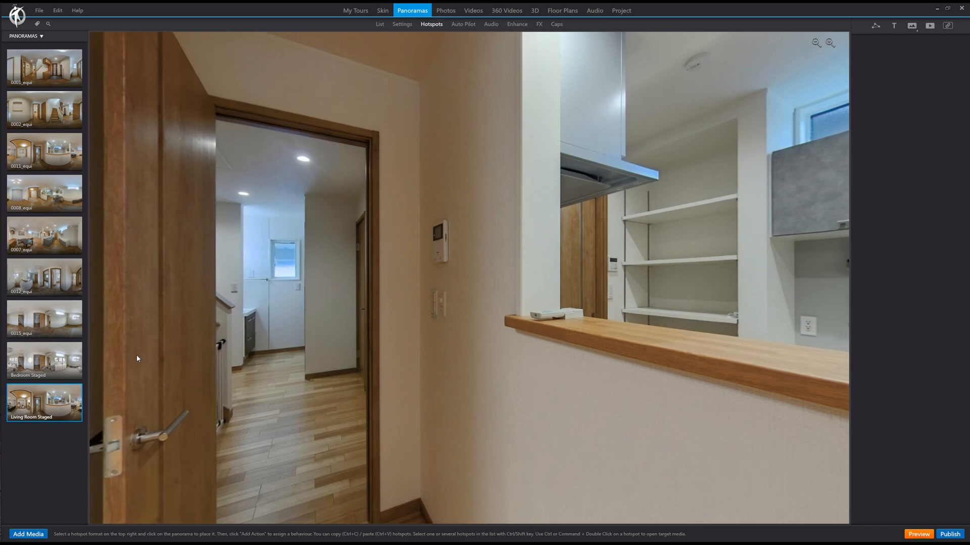
left_click_drag(713, 334, 542, 346)
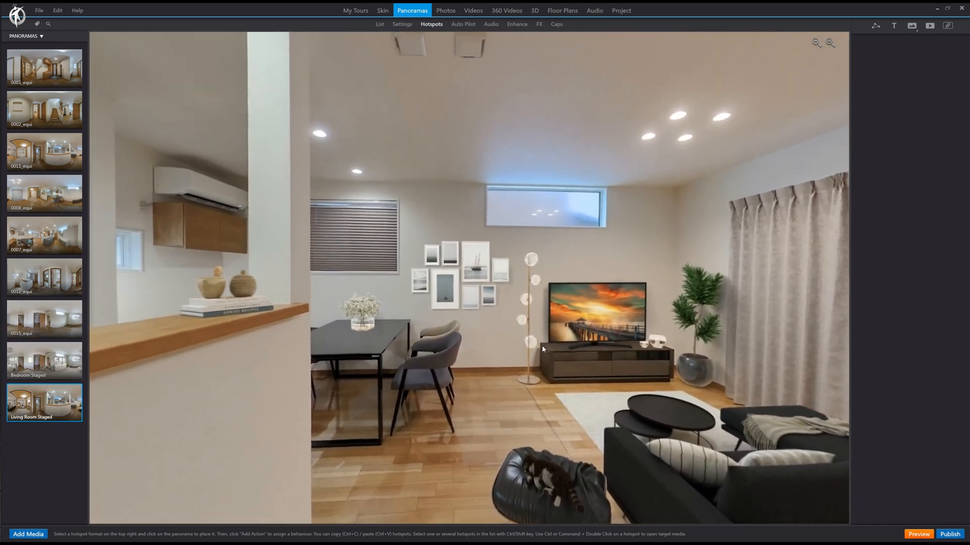
left_click(54, 157)
left_click(333, 218)
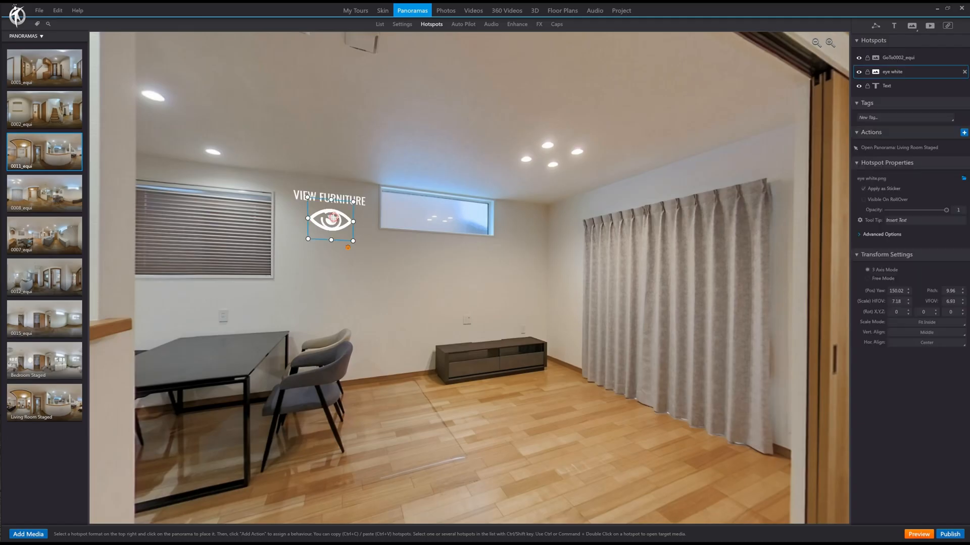
left_click(905, 86, "ctrl")
left_click(54, 398)
left_click_drag(598, 277, 438, 321)
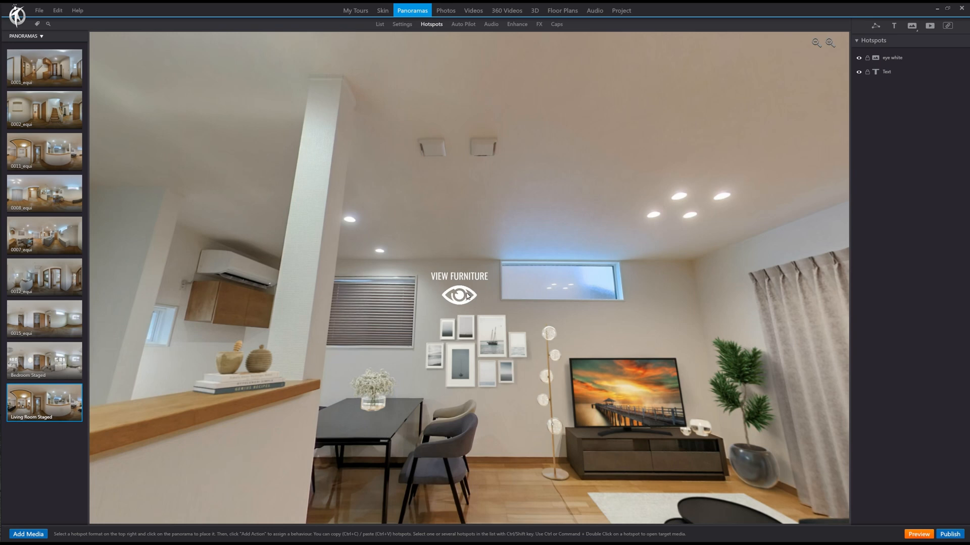
Step: Change the text hotspot in Living Room Staged to REMOVE FURNITURE and set its font size to 9
left_click(462, 277)
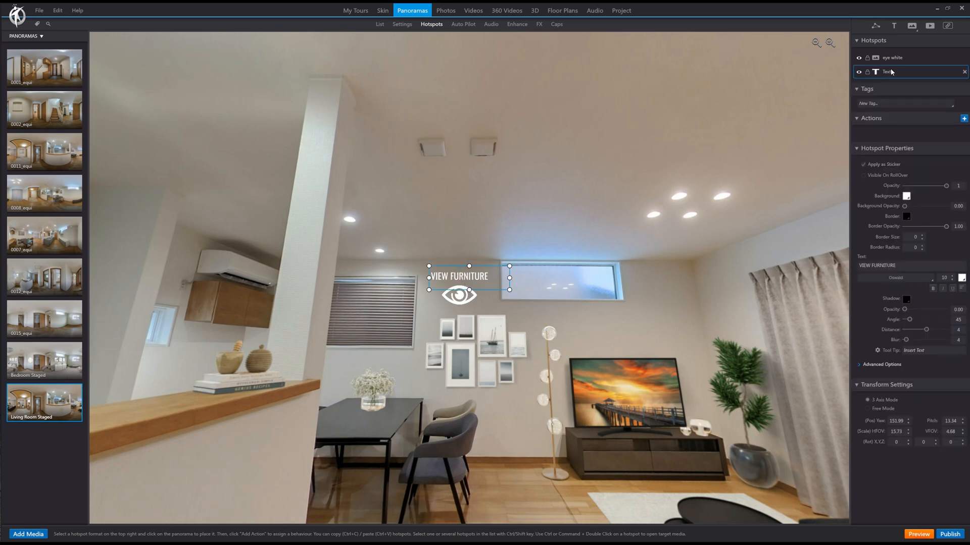
double_click(866, 265)
type("REMOVE")
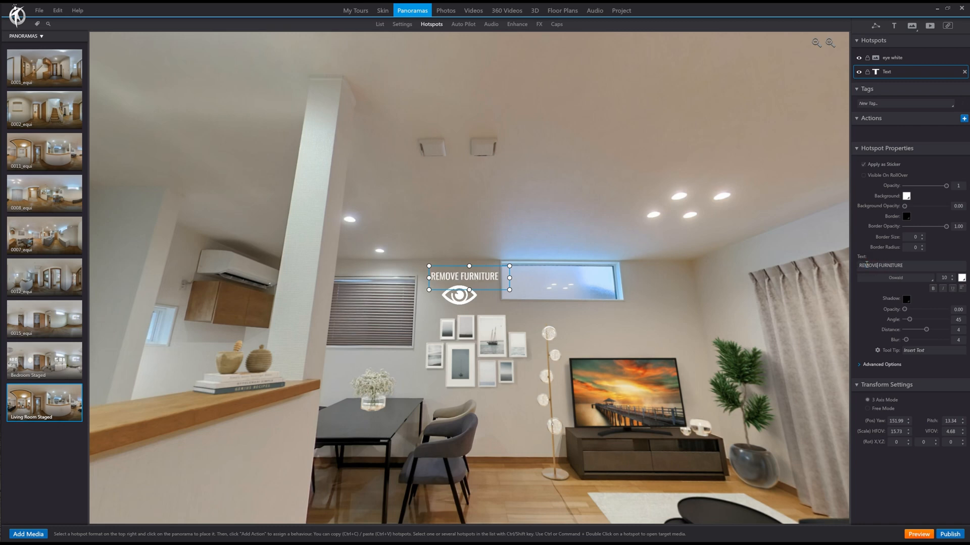
left_click(952, 280)
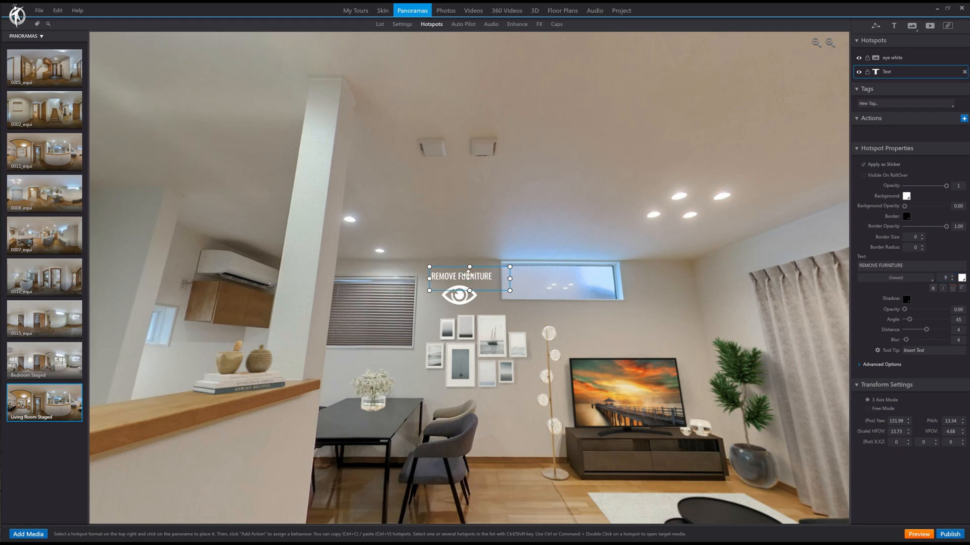
Step: Retarget the staged eye hotspot's Open Panorama action to 0011_equi, entering at Same Spot as Current Media (dynamic)
left_click(474, 305)
left_click(461, 297)
left_click(931, 137)
double_click(925, 135)
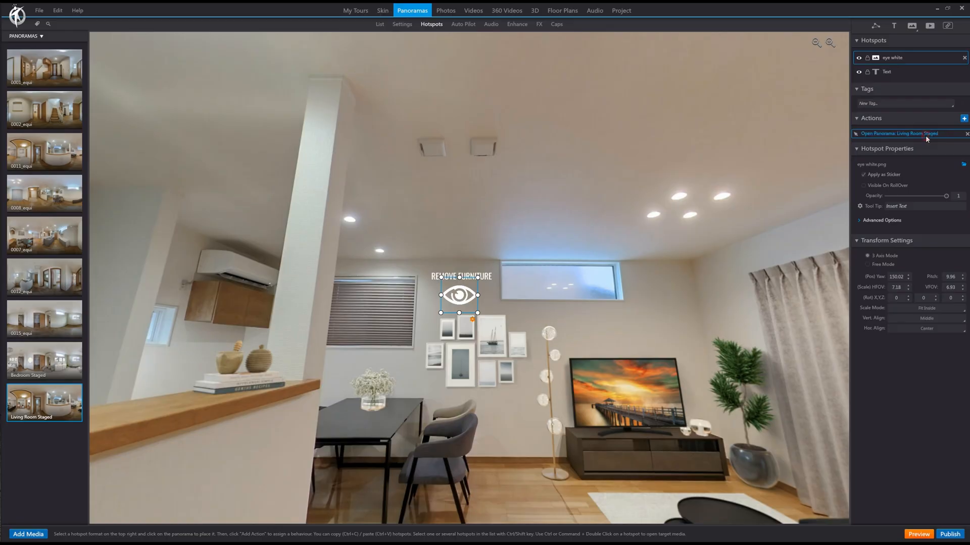
left_click(670, 329)
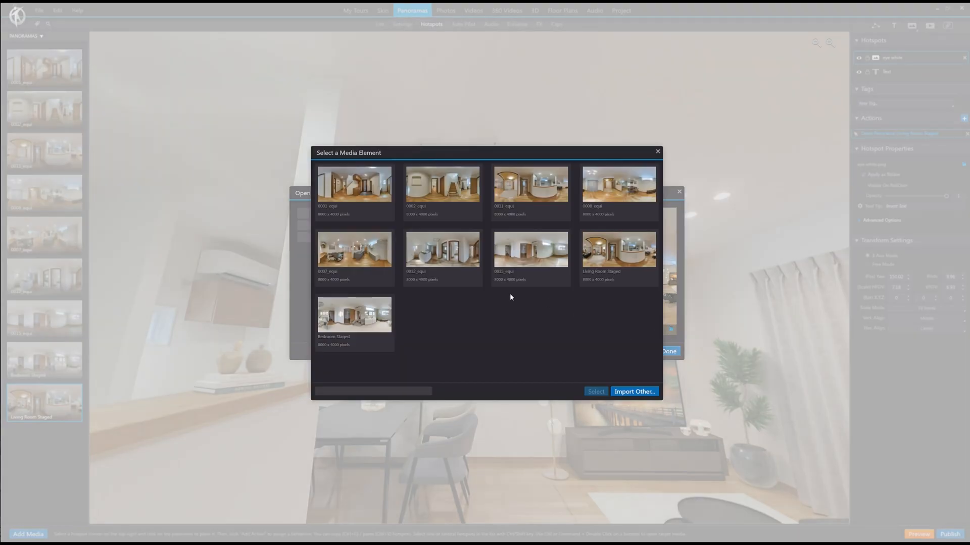
left_click(522, 196)
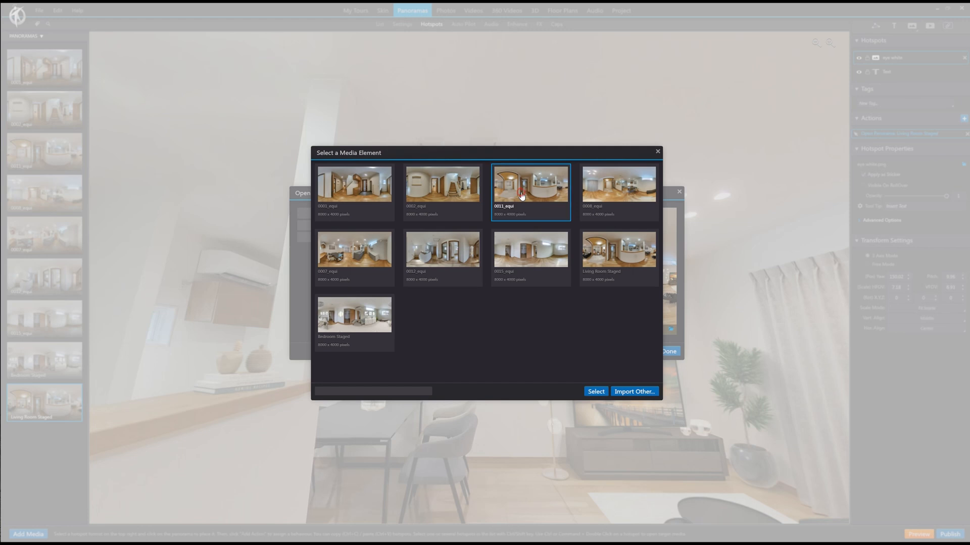
left_click(595, 392)
left_click(389, 238)
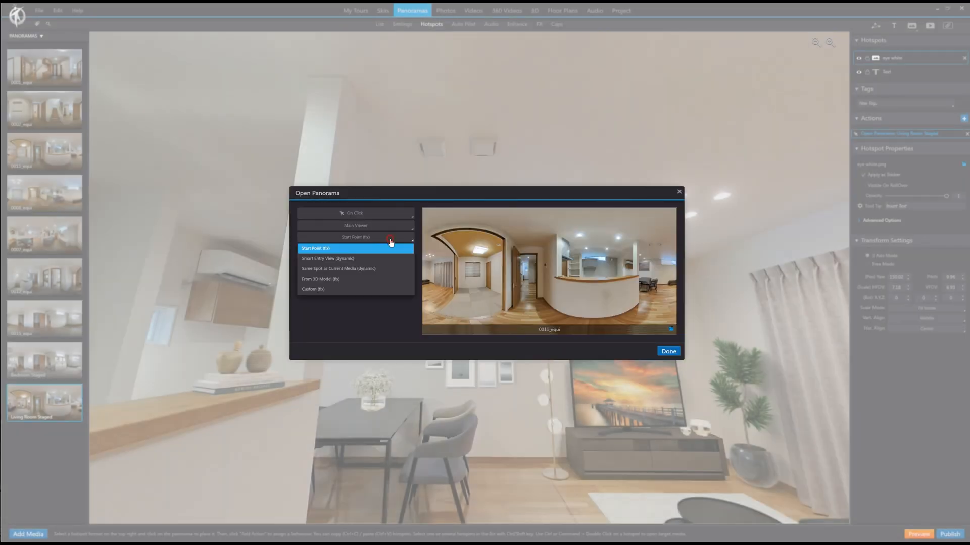
left_click(372, 269)
left_click(659, 353)
Step: Place the VIEW FURNITURE text and eye hotspots beside the bedroom window in 0015_equi, with the eye opening Bedroom Staged
left_click_drag(525, 428, 428, 361)
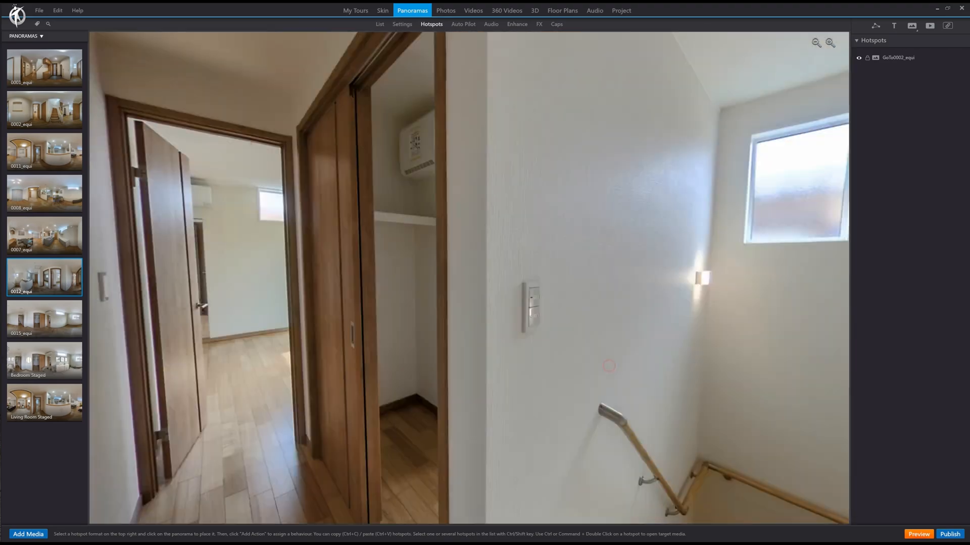
mouse_move(227, 353)
left_mouse_down()
mouse_move(458, 360)
mouse_move(569, 350)
mouse_move(456, 359)
left_mouse_up()
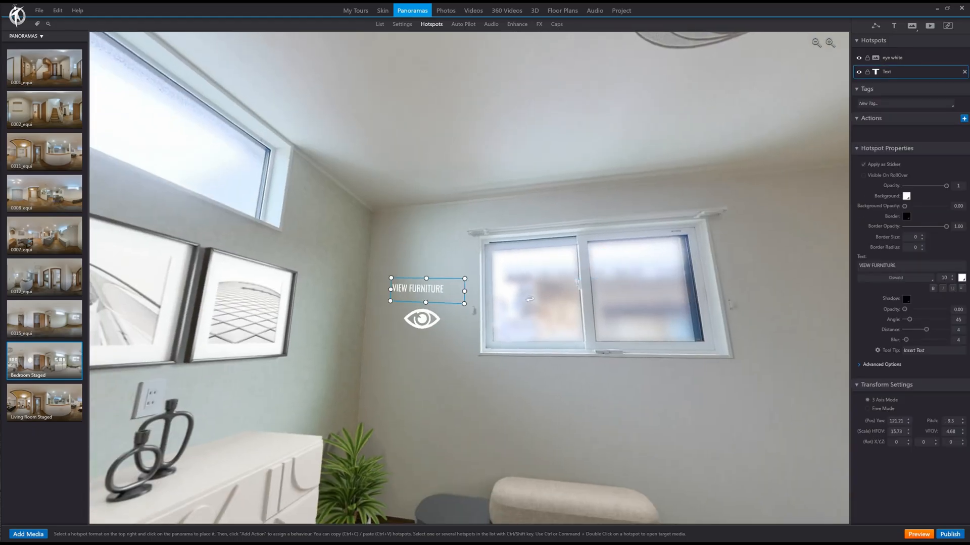
Step: Change the text hotspot in Bedroom Staged to HIDE FURNITURE and bring the eye hotspot close beneath it
type("HIDE FURNITURE")
left_click(423, 318)
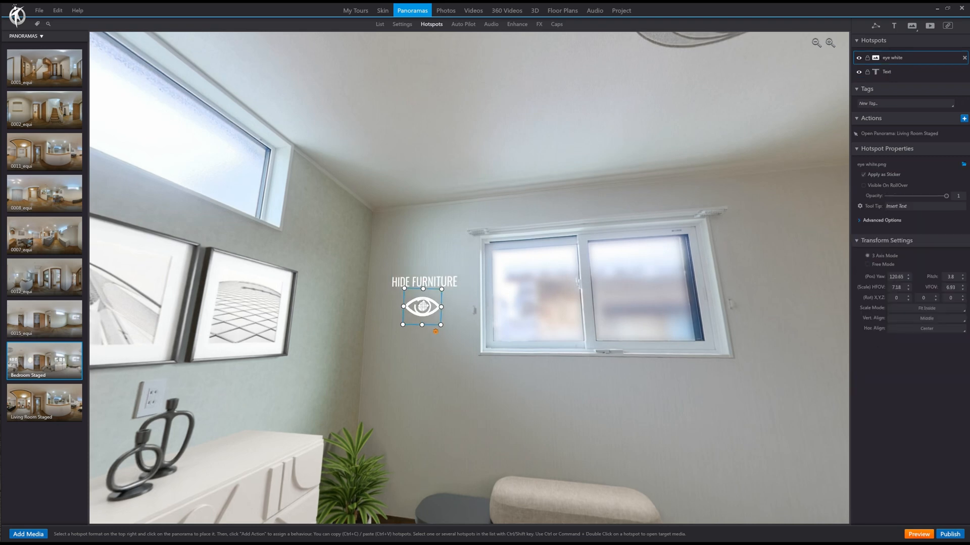
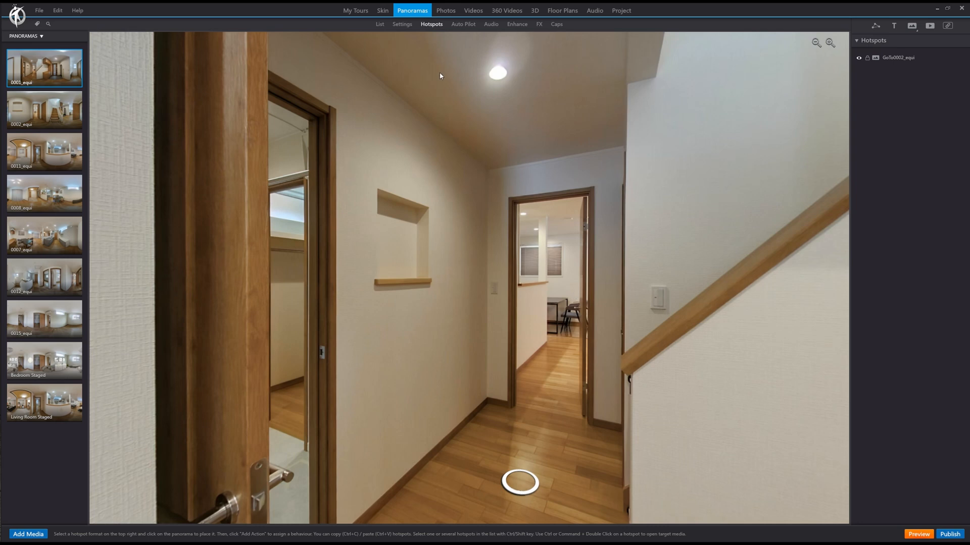
Step: In the skin's side menu, duplicate the ENTRANCE HALL button twice and delete the ROOMS button
left_click(382, 11)
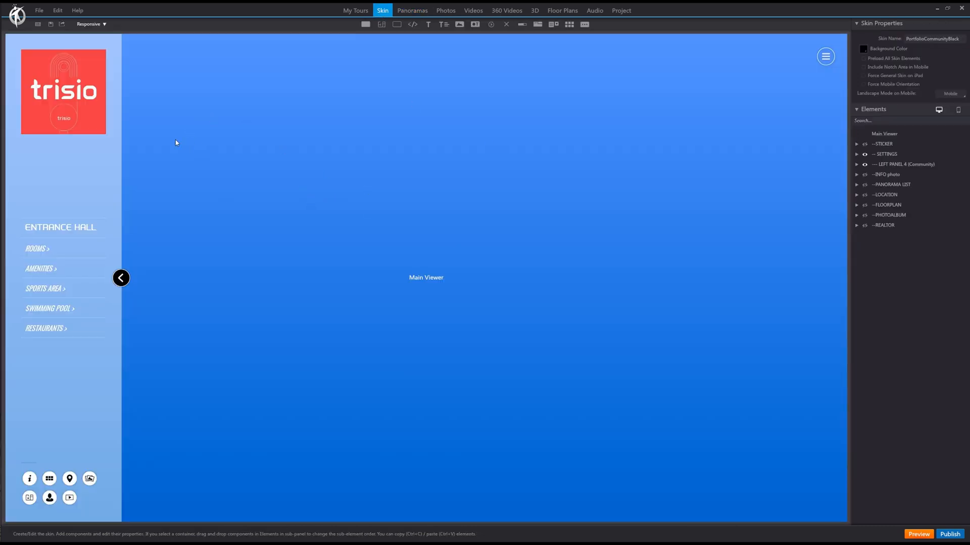
left_click(75, 228)
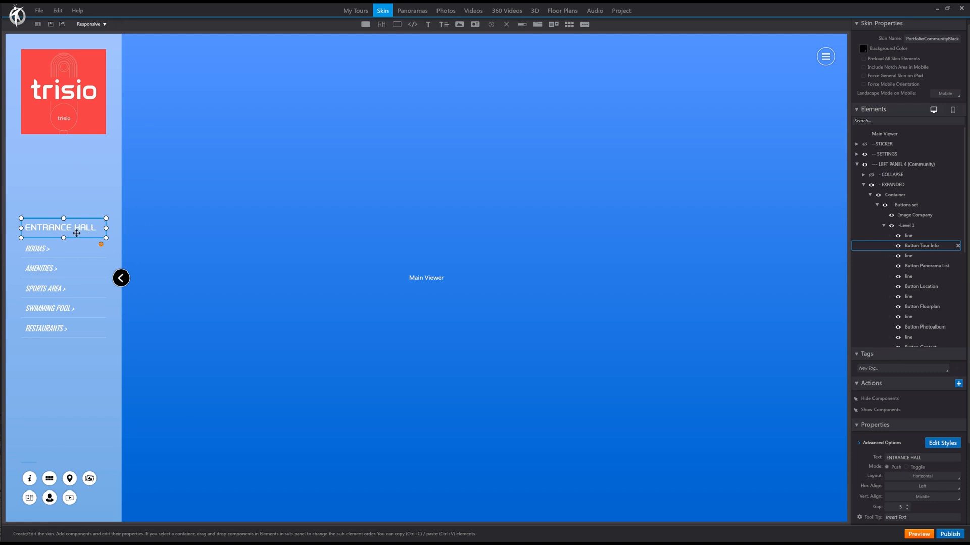
left_click(77, 249)
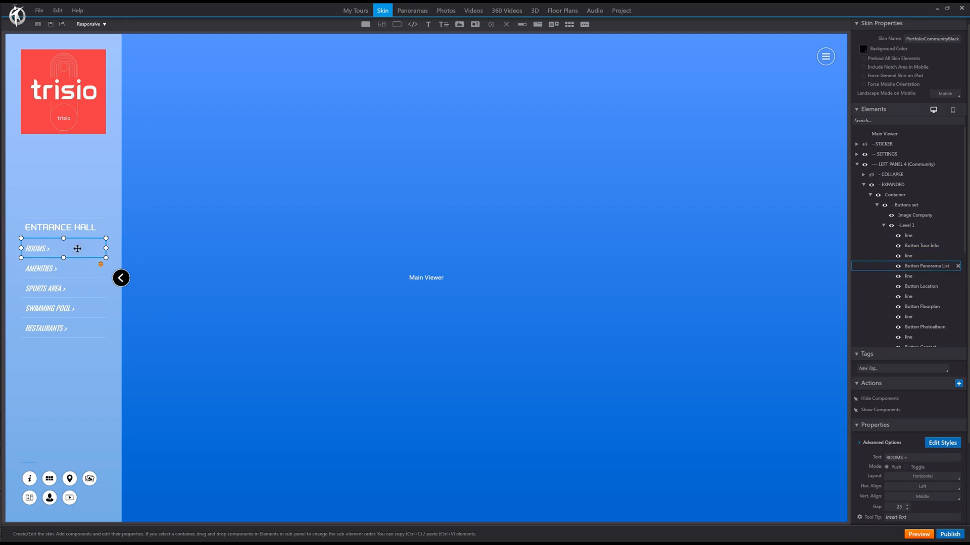
key("ctrl+v")
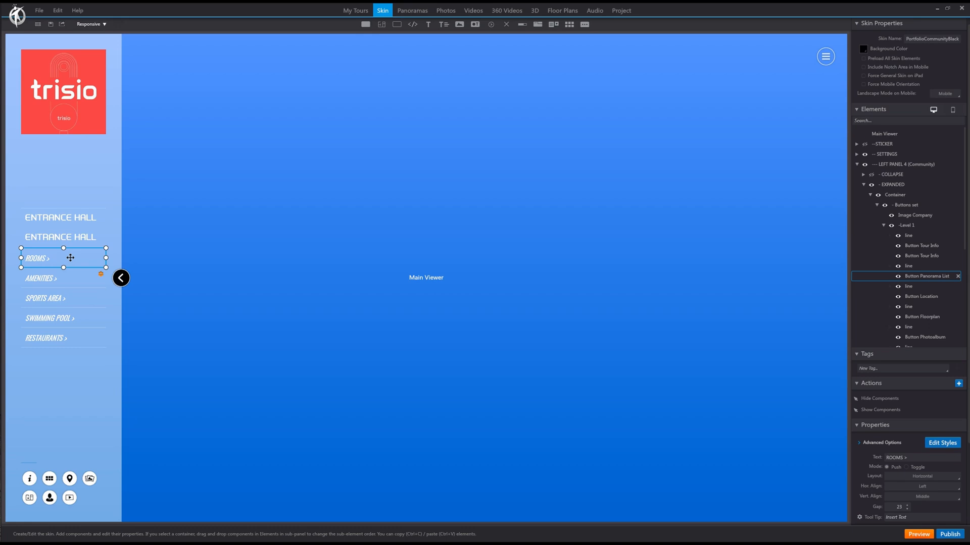
key("ctrl+v")
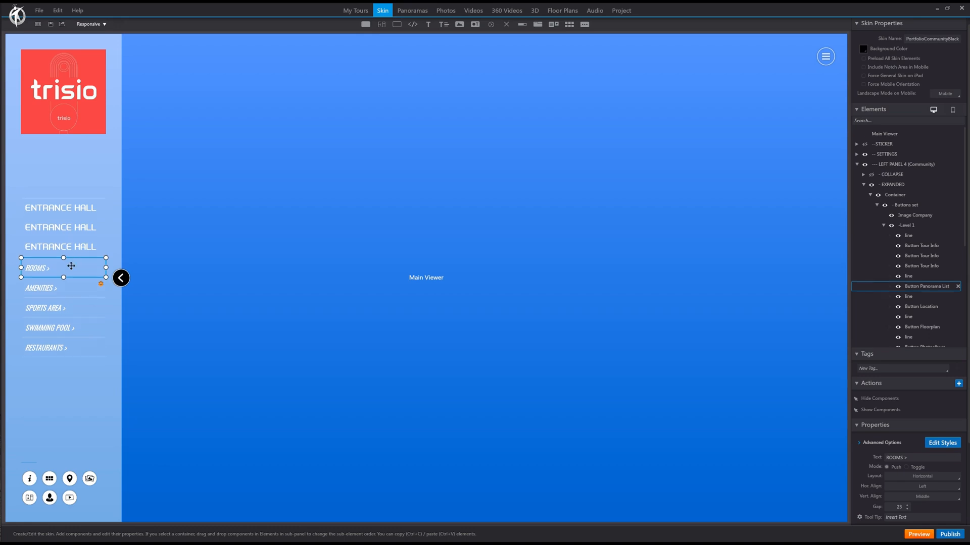
left_click(957, 287)
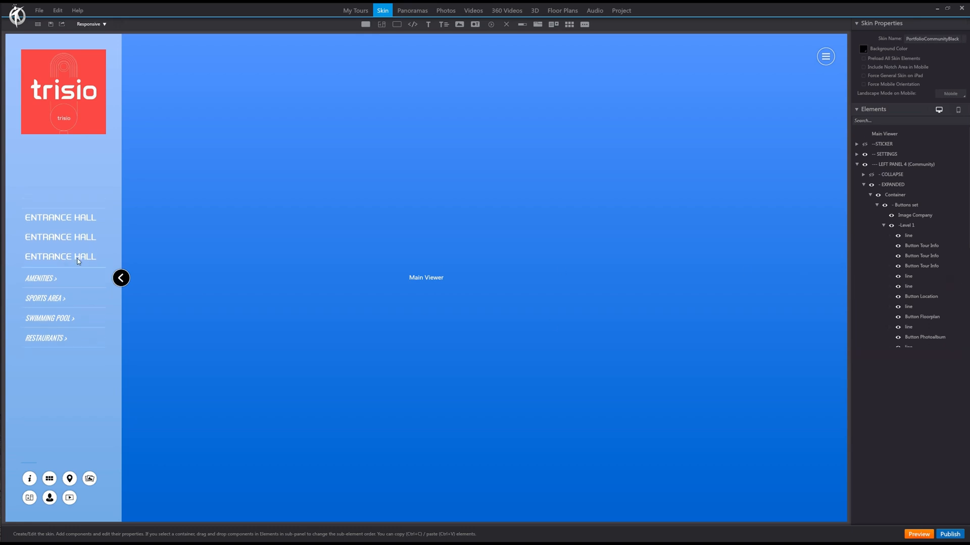
Step: Rename the second ENTRANCE HALL button to LIVING ROOM and the third to BEDROOM
left_click(71, 238)
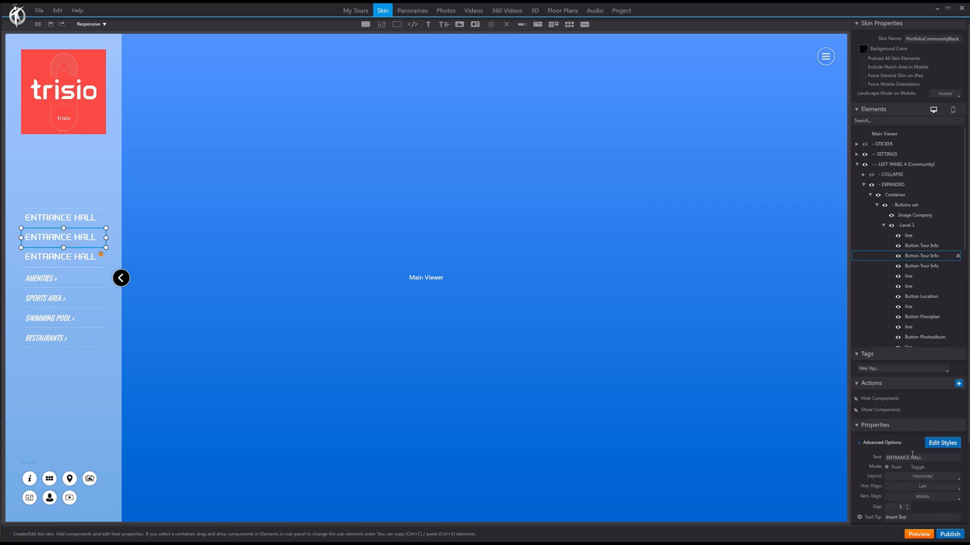
left_click_drag(925, 458, 873, 454)
key("BackSpace")
type("LIVING ROOM")
left_click(101, 259)
left_click_drag(925, 458, 851, 454)
type("BEDROOM")
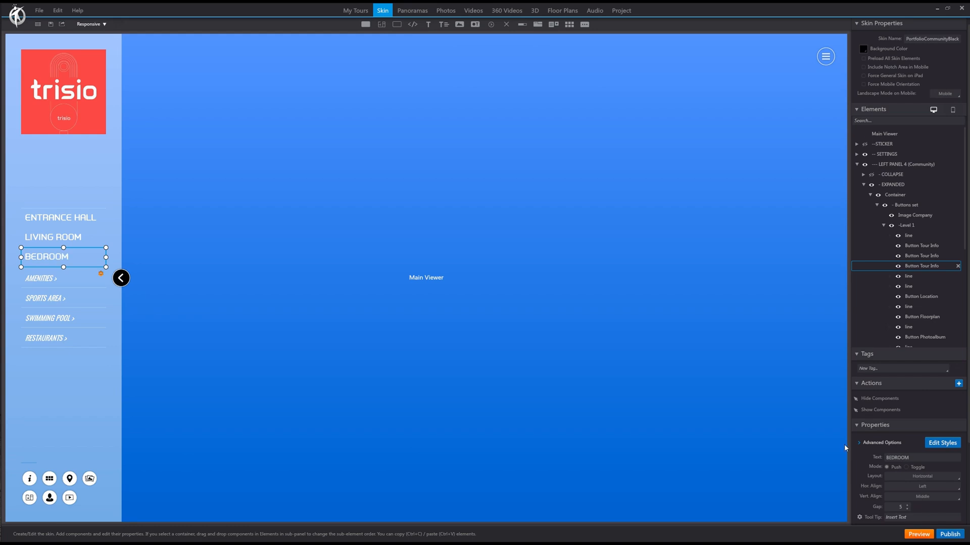
Step: Duplicate the menu's divider line so that the ENTRANCE HALL, LIVING ROOM and BEDROOM buttons are separated by lines
left_click(919, 235)
key("ctrl+c")
key("ctrl+v")
key("ctrl+v")
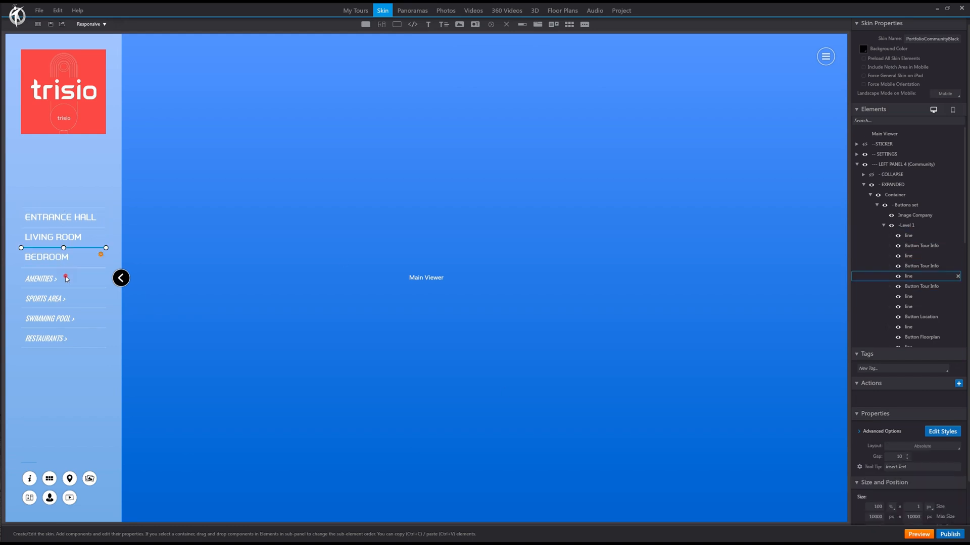
Step: Delete the AMENITIES, SPORTS AREA, SWIMMING POOL and RESTAURANTS buttons with their extra divider lines from the side menu
left_click(960, 307)
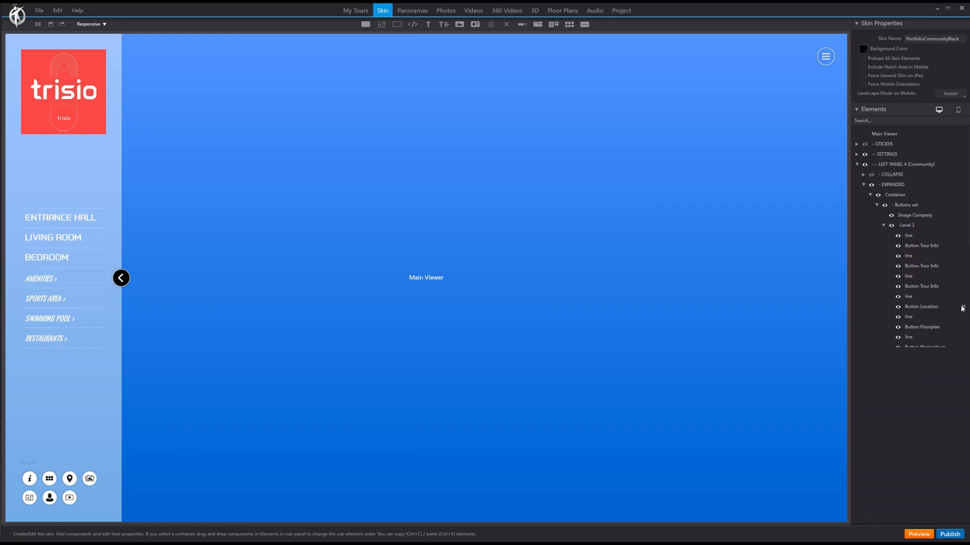
left_click(963, 307)
left_click(963, 307)
left_click(963, 308)
left_click(963, 308)
left_click(963, 307)
left_click(963, 308)
left_click(963, 308)
left_click(963, 308)
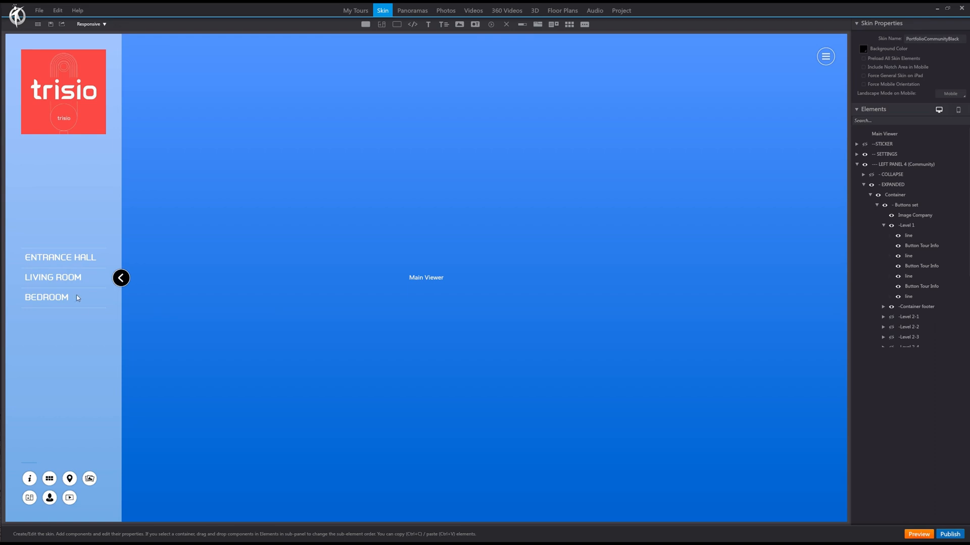
Step: Replace the ENTRANCE HALL button's action with Open Panorama for 0001_equi, using a Custom (fix) entry view facing the doorway
left_click(73, 258)
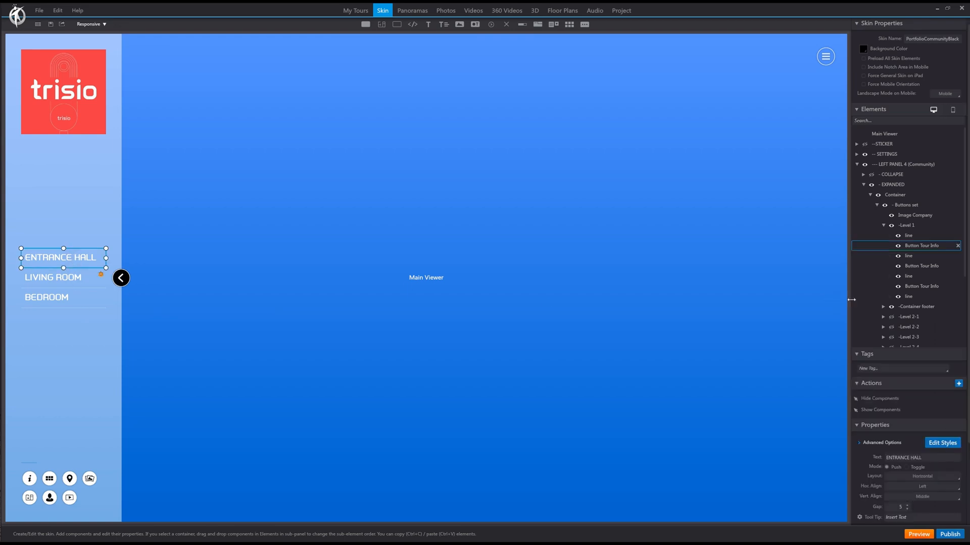
left_click(958, 383)
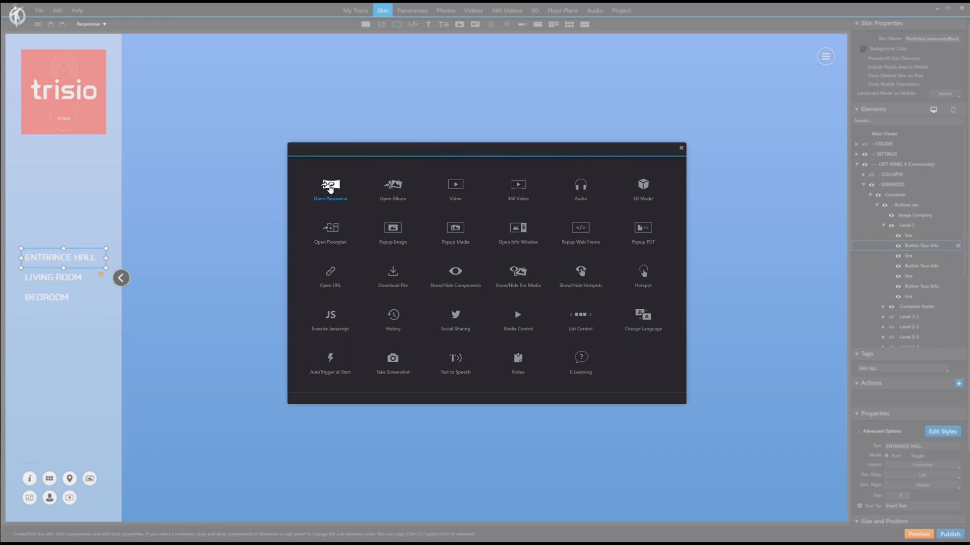
left_click(330, 187)
left_click(364, 198)
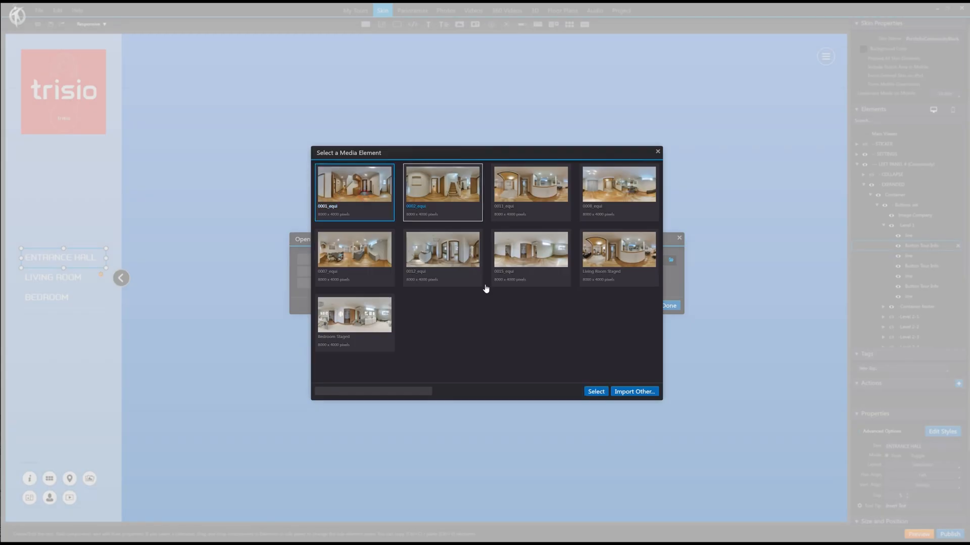
left_click(597, 394)
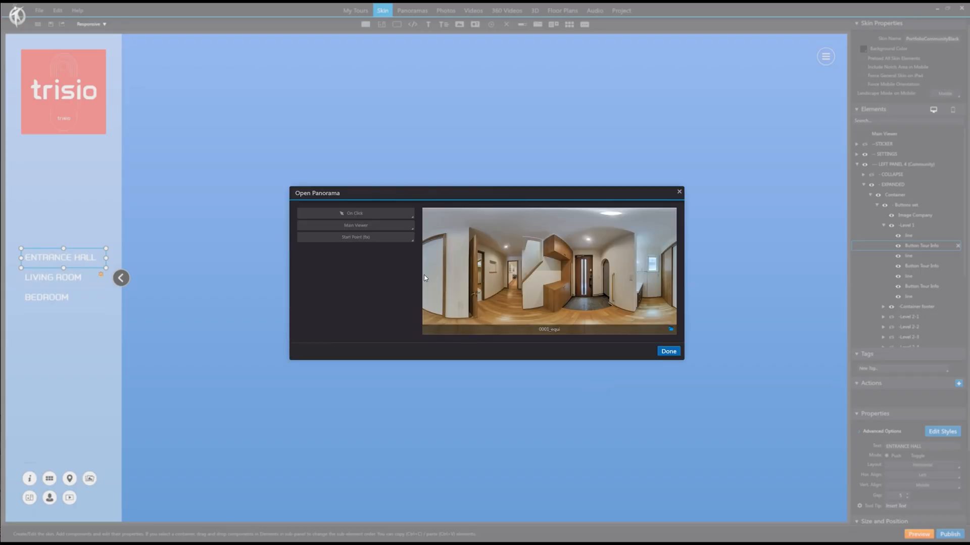
left_click(401, 245)
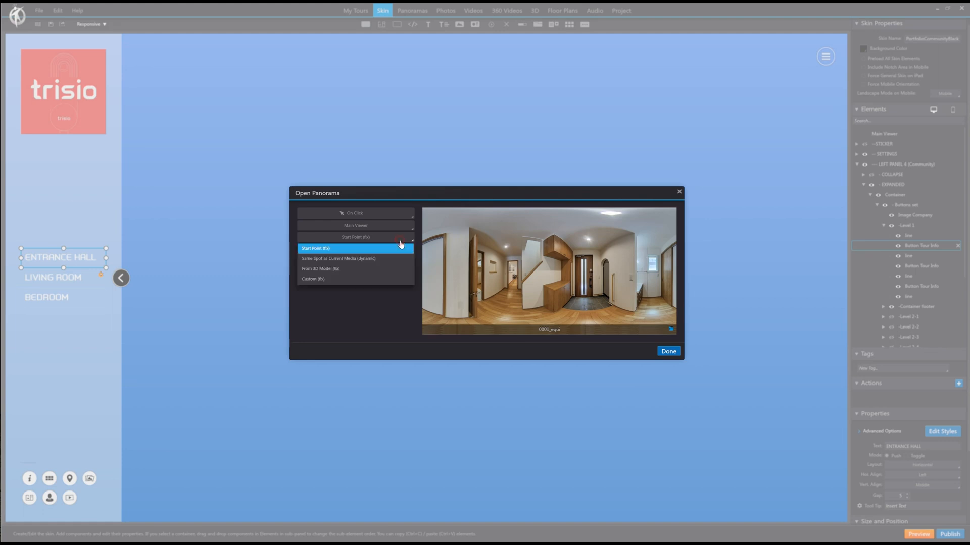
left_click(344, 280)
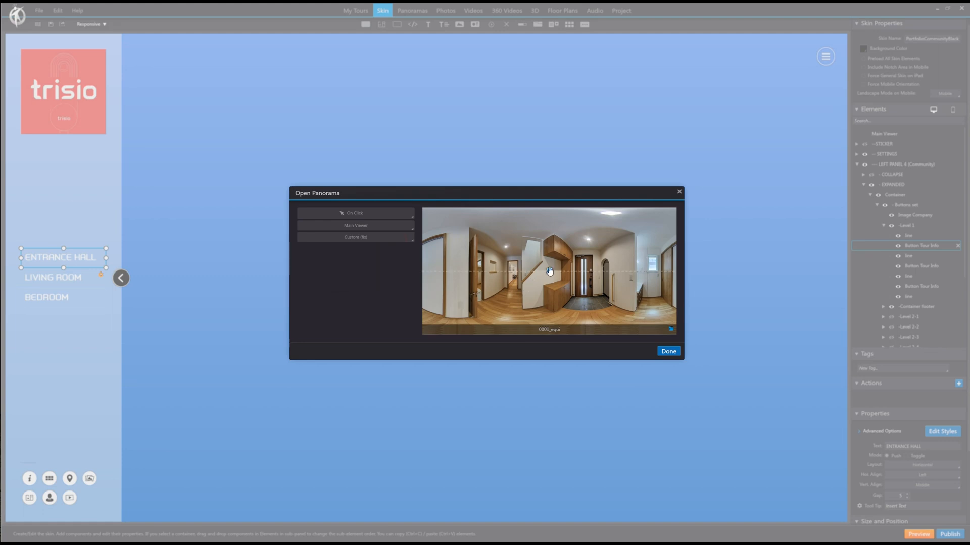
left_click_drag(550, 272, 513, 275)
left_click(675, 353)
Step: Replace the LIVING ROOM button's actions with Open Panorama for 0011_equi and adjust its entry view
left_click(71, 277)
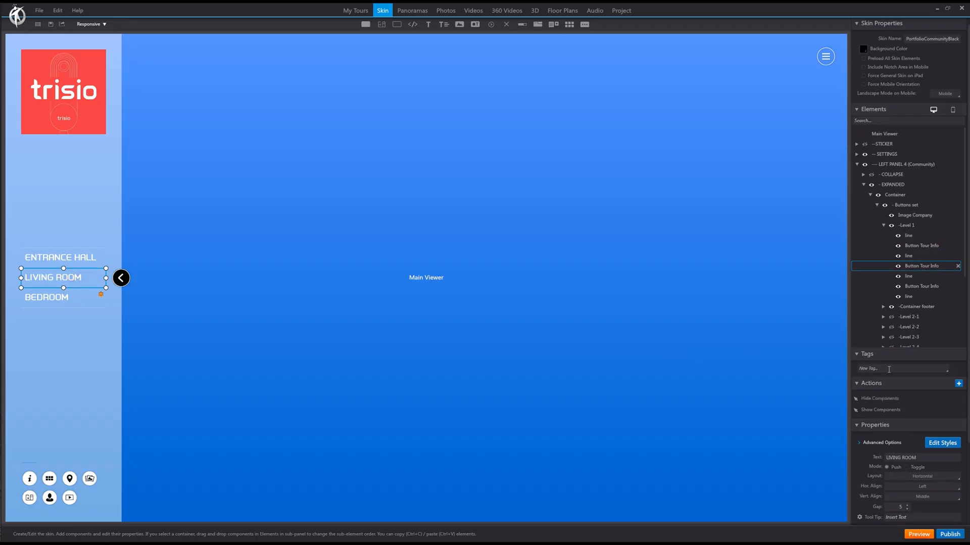
left_click(962, 399)
left_click(961, 399)
left_click(958, 383)
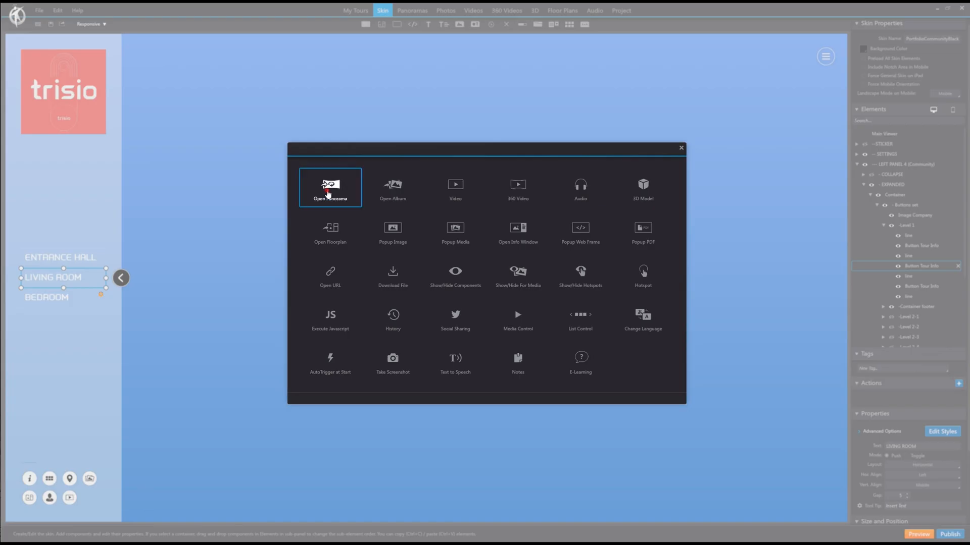
left_click(329, 194)
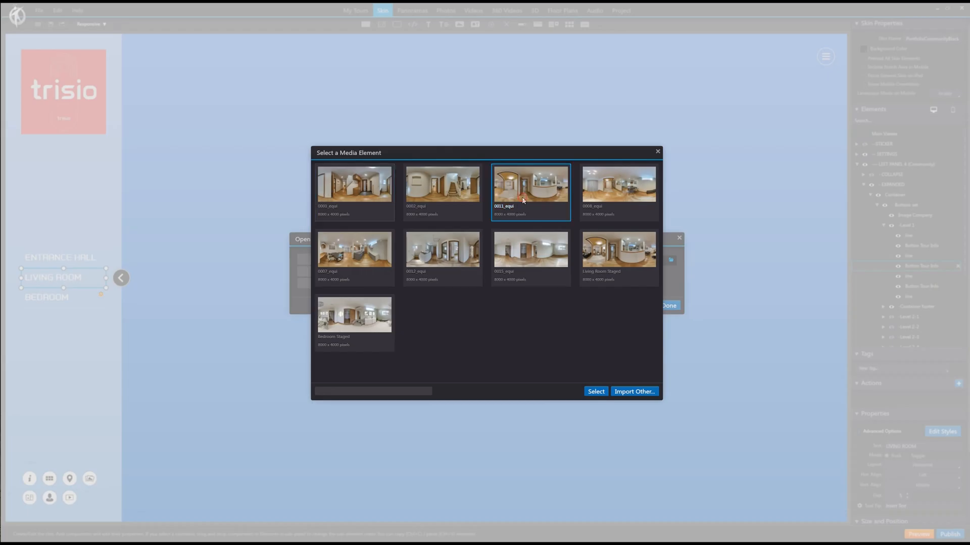
double_click(531, 188)
left_click_drag(550, 272, 429, 271)
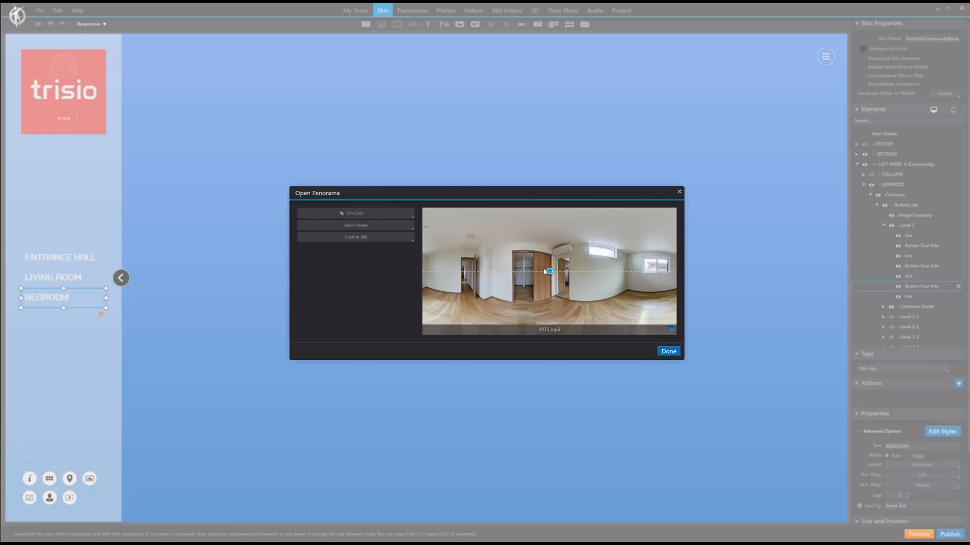
left_click_drag(554, 275, 589, 276)
left_click(669, 352)
left_click(89, 354)
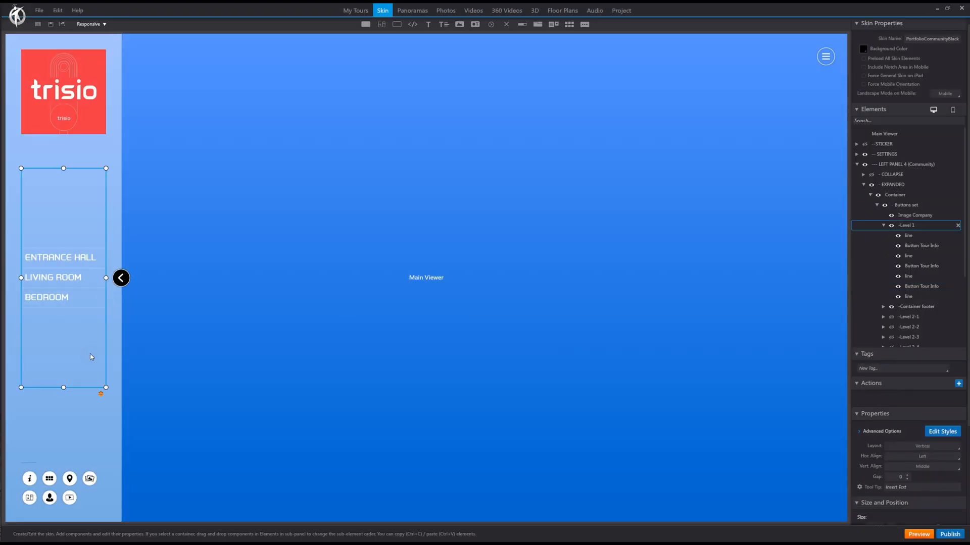
left_click(287, 271)
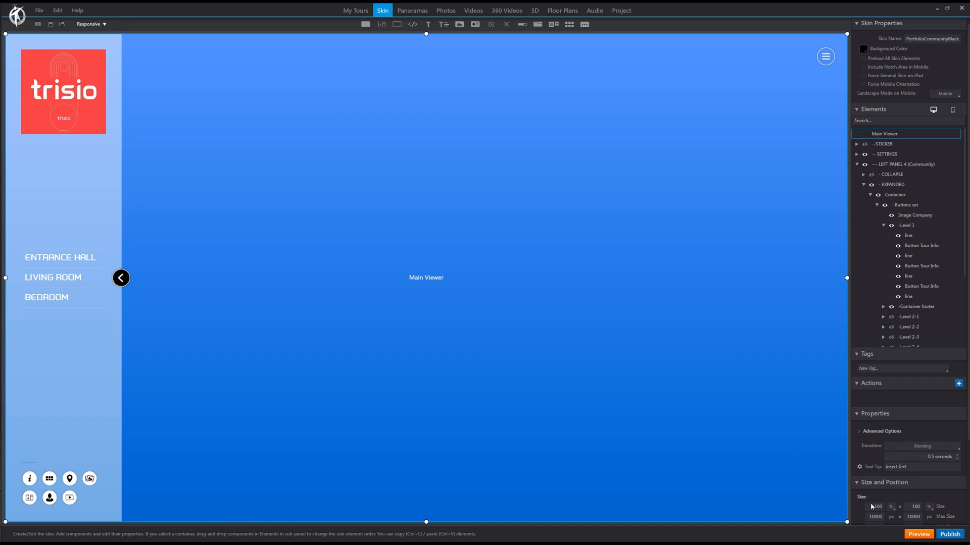
Step: Preview the tour in the browser, close the mail search tab, and walk from the entrance hall to the living room
left_click(920, 534)
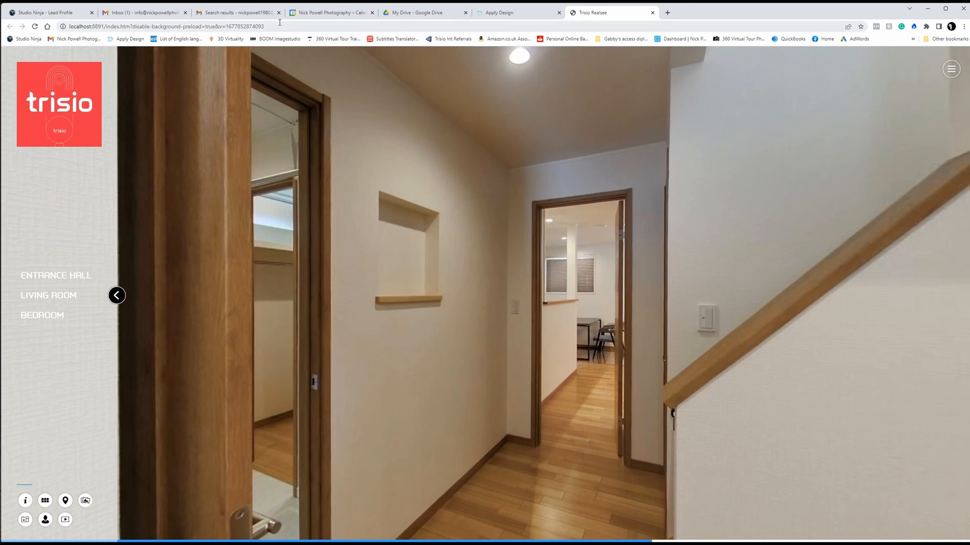
left_click(278, 13)
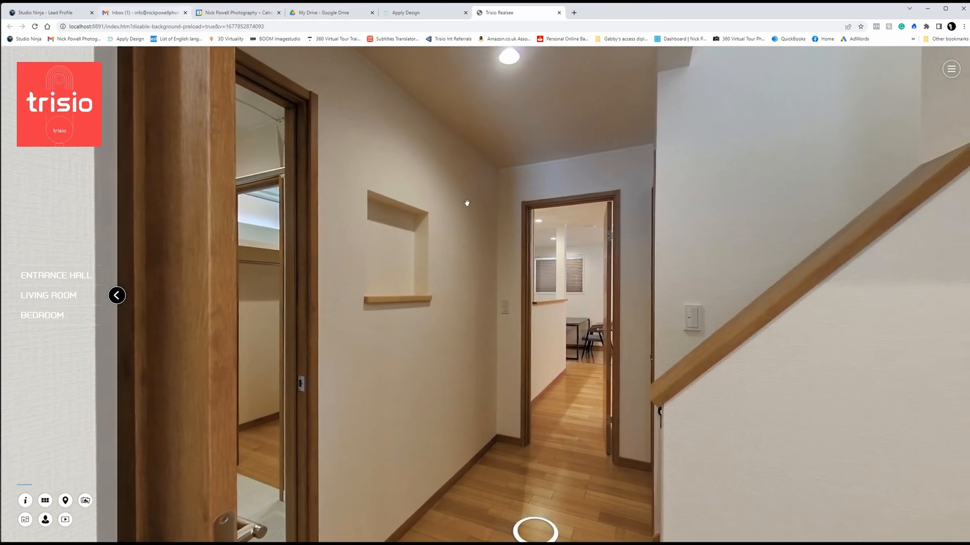
left_click_drag(258, 388, 233, 295)
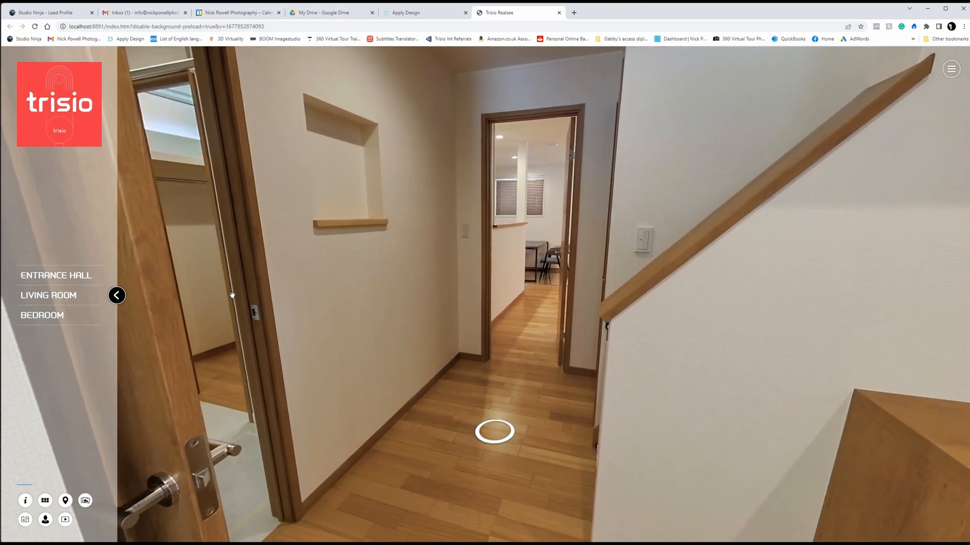
left_click(410, 347)
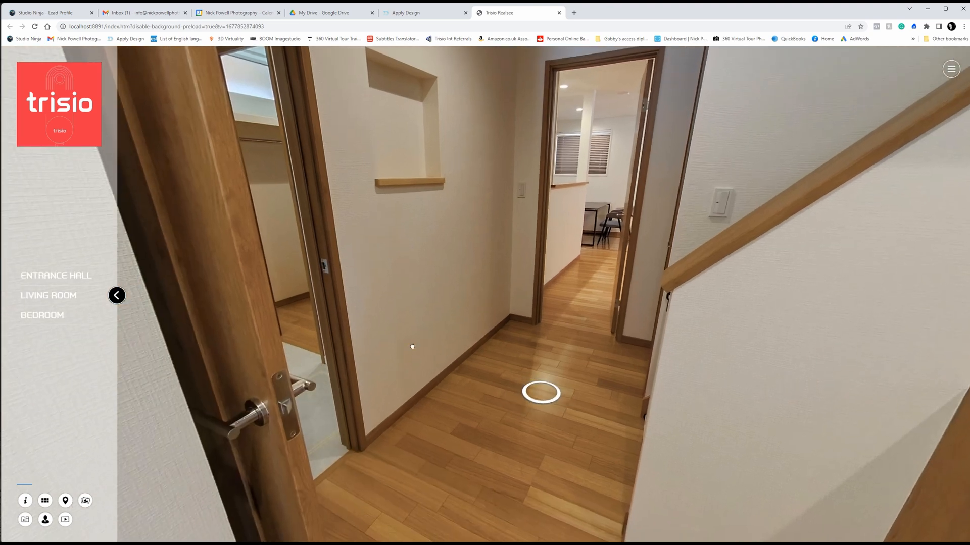
left_click_drag(412, 347, 360, 386)
left_click(472, 447)
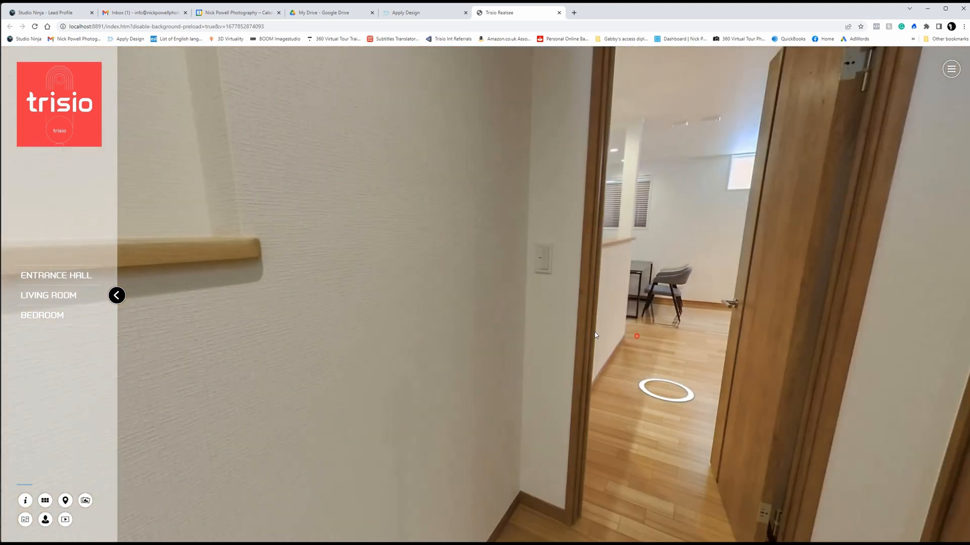
left_click_drag(609, 350, 377, 357)
left_click(456, 381)
Step: Look around the living room in the preview and test its VIEW FURNITURE eye hotspot
mouse_move(571, 324)
left_mouse_down()
mouse_move(488, 341)
mouse_move(293, 348)
left_mouse_up()
left_click_drag(571, 359, 264, 325)
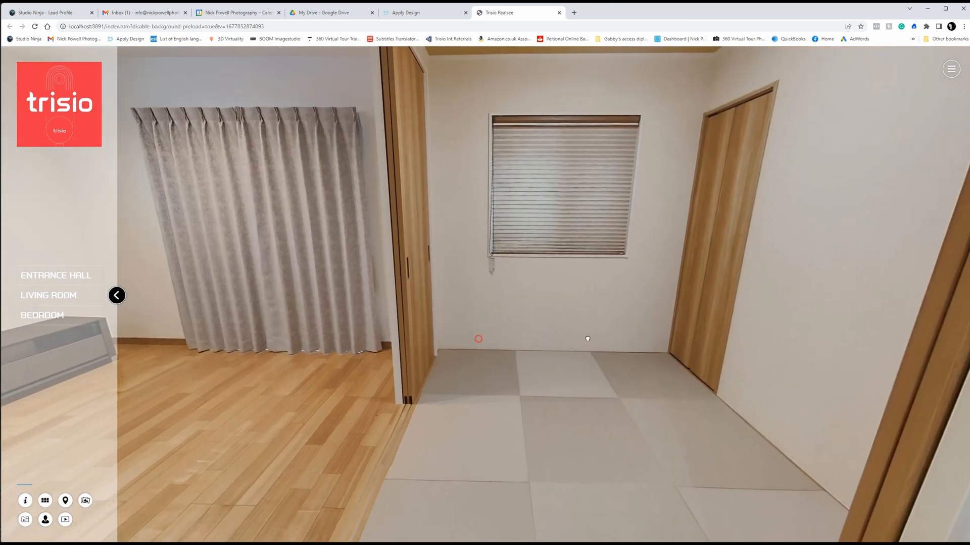
left_click_drag(587, 339, 699, 331)
mouse_move(427, 303)
left_mouse_down()
mouse_move(616, 331)
mouse_move(683, 353)
mouse_move(681, 395)
left_mouse_up()
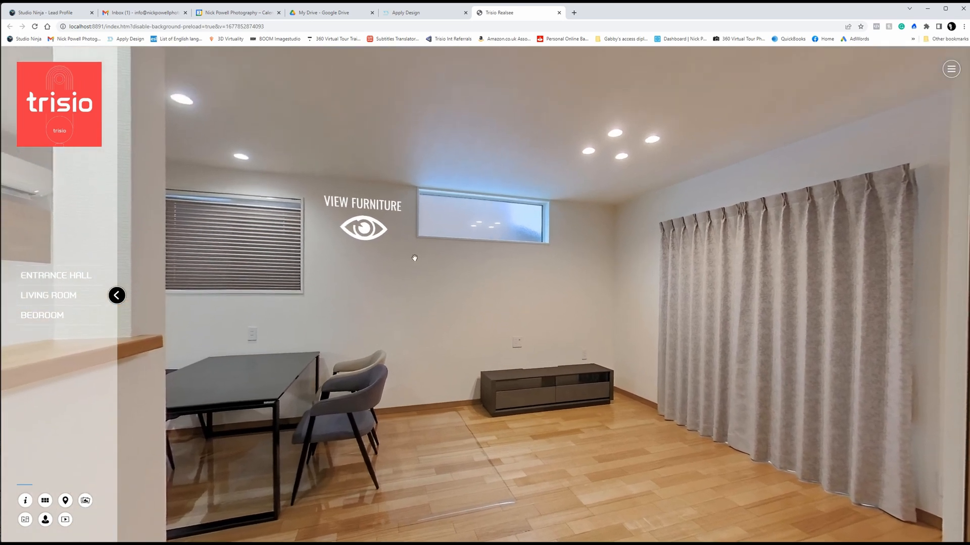
left_click(371, 235)
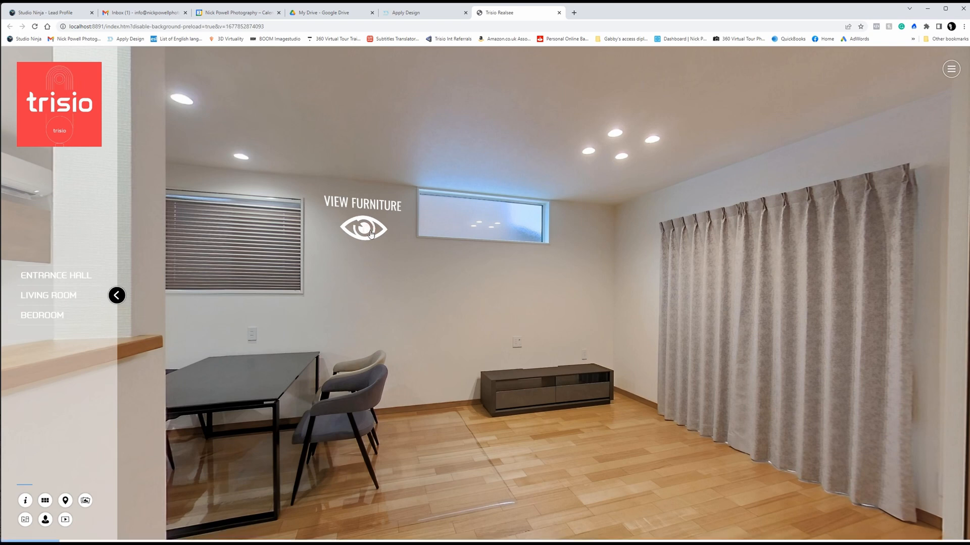
left_click_drag(732, 312, 399, 386)
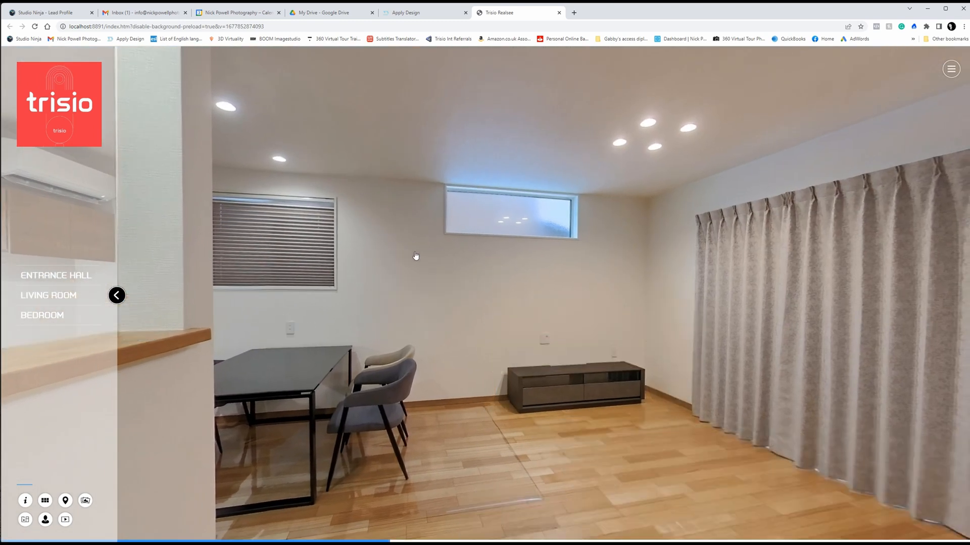
Step: Walk back through the hall and upstairs into the bedroom using the previewed tour's navigation hotspots
left_click_drag(854, 338, 62, 336)
left_click_drag(838, 376, 549, 382)
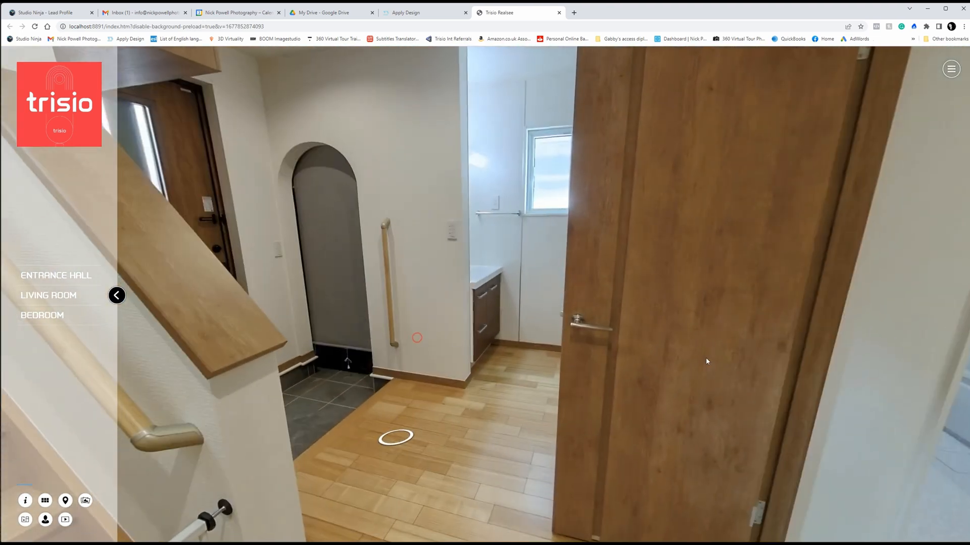
left_click_drag(167, 283, 479, 314)
left_click(419, 302)
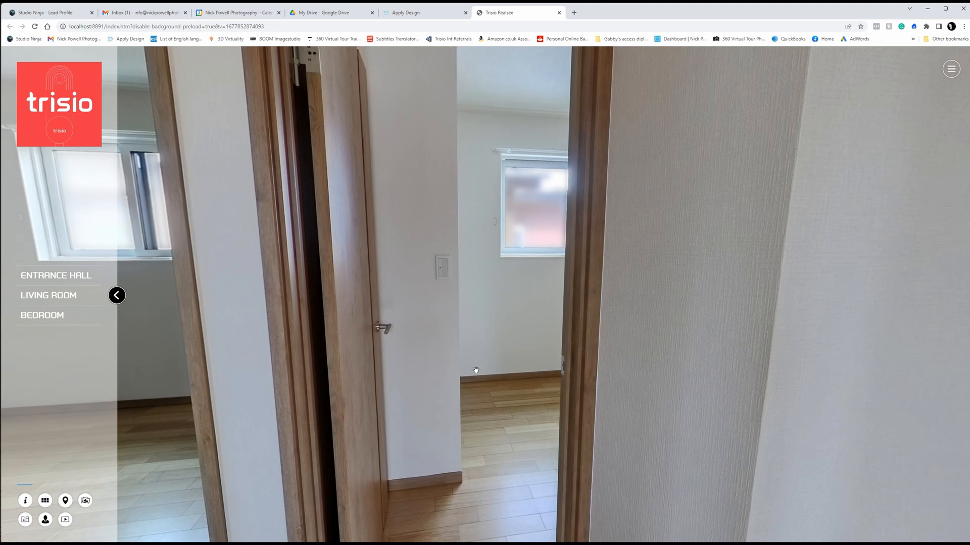
left_click_drag(808, 323, 346, 342)
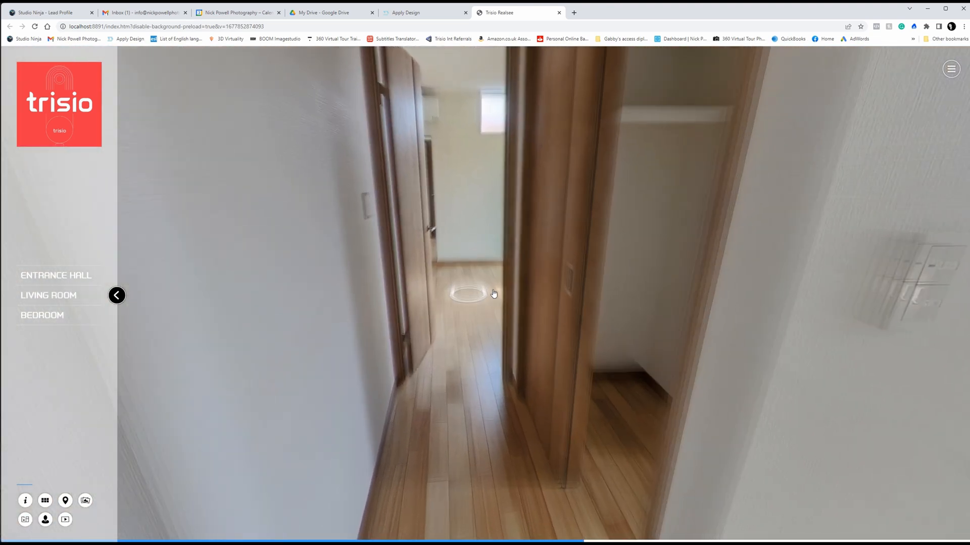
left_click(472, 278)
Step: Look around the empty bedroom in the preview, checking the VIEW FURNITURE hotspots, closet and mirror
left_click_drag(430, 324, 305, 384)
left_click_drag(652, 328, 343, 341)
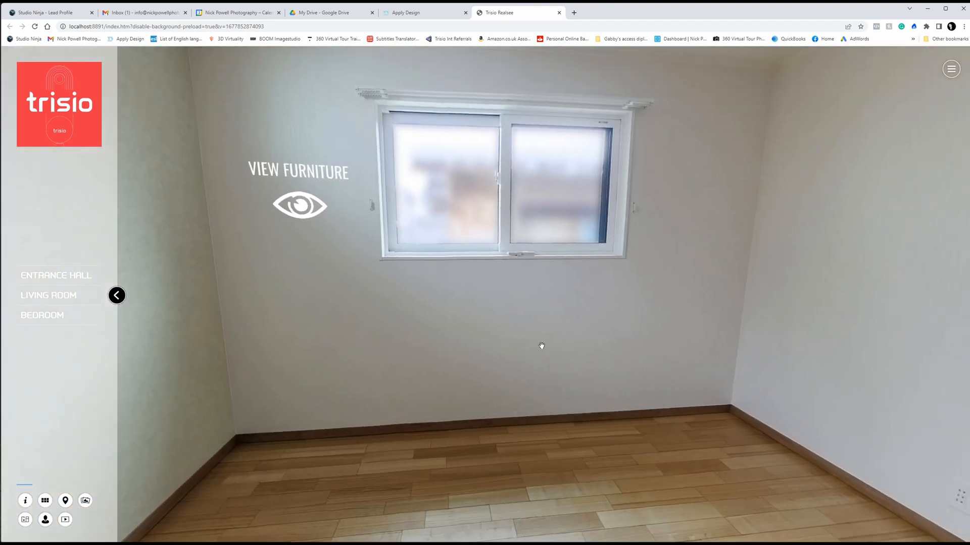
left_click_drag(547, 342, 830, 420)
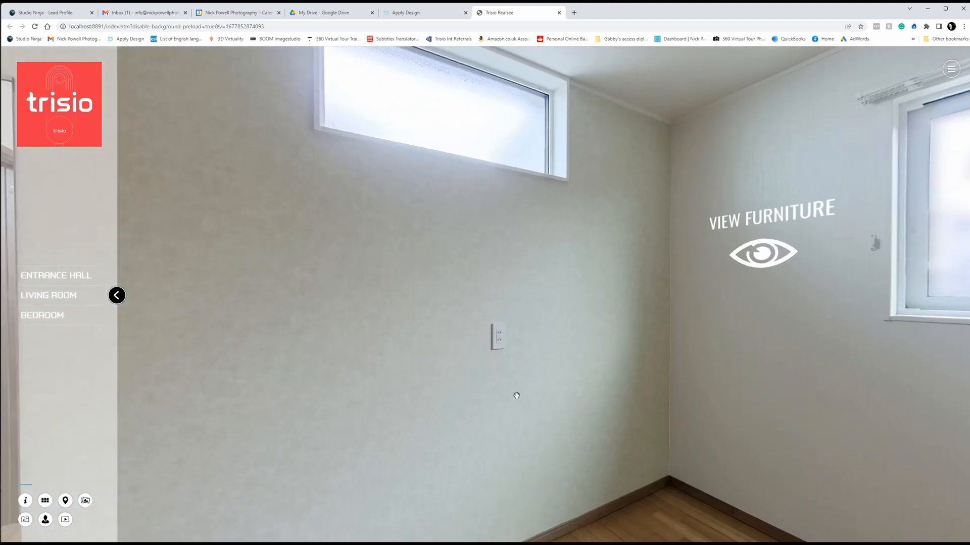
left_click_drag(516, 394, 939, 358)
left_click_drag(511, 366, 738, 354)
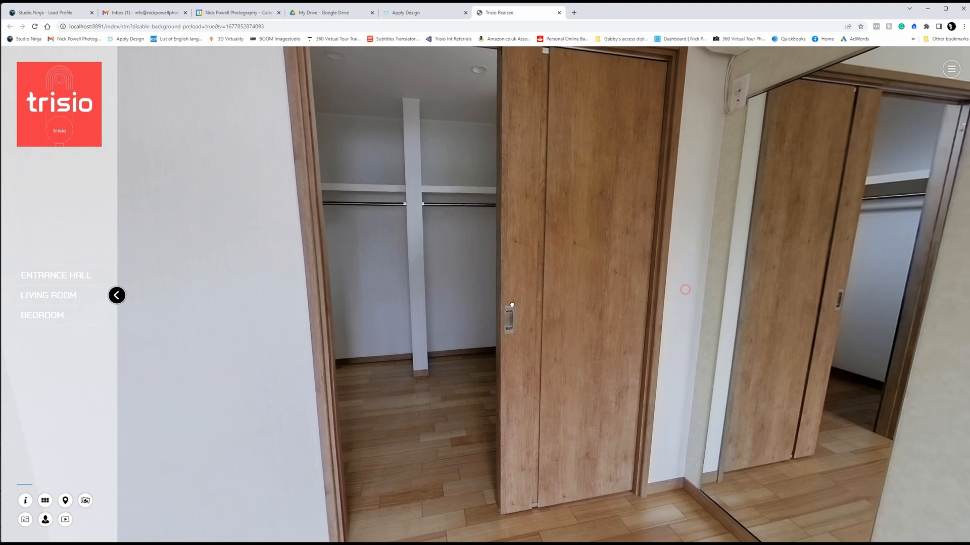
Step: Turn from the bedroom closet to the VIEW FURNITURE hotspot beside the window and activate it to show the furnished room
left_click_drag(511, 305, 429, 316)
left_click_drag(710, 322, 483, 338)
left_click_drag(671, 316, 382, 320)
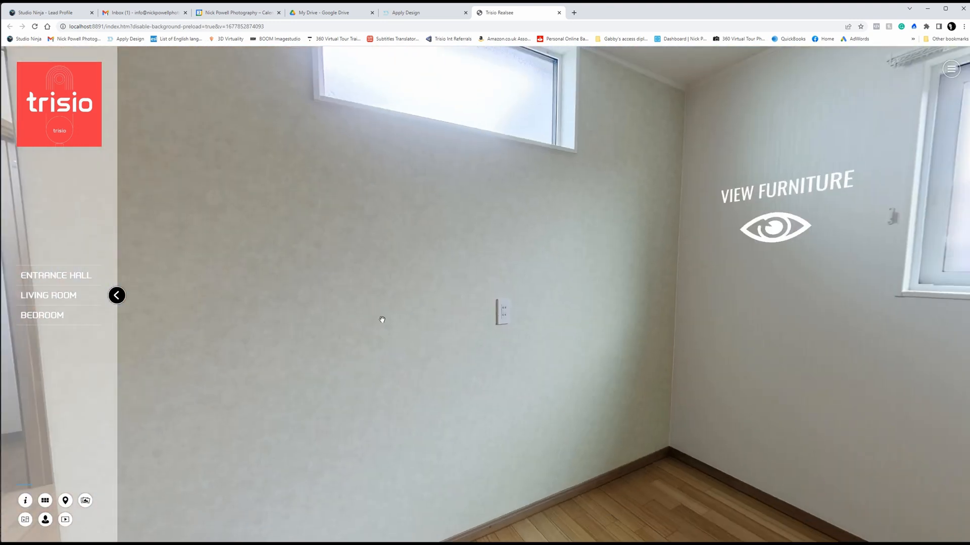
left_click_drag(610, 318, 546, 316)
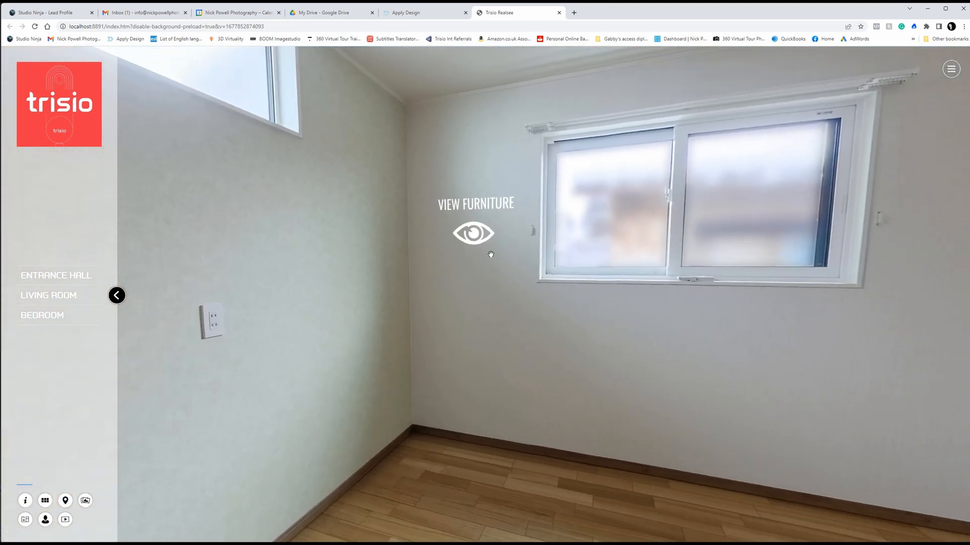
left_click(481, 239)
Step: Look around the furnished bedroom in the preview, checking the drawers, armchair, HIDE FURNITURE hotspot, bench and bed
left_click_drag(501, 322, 967, 226)
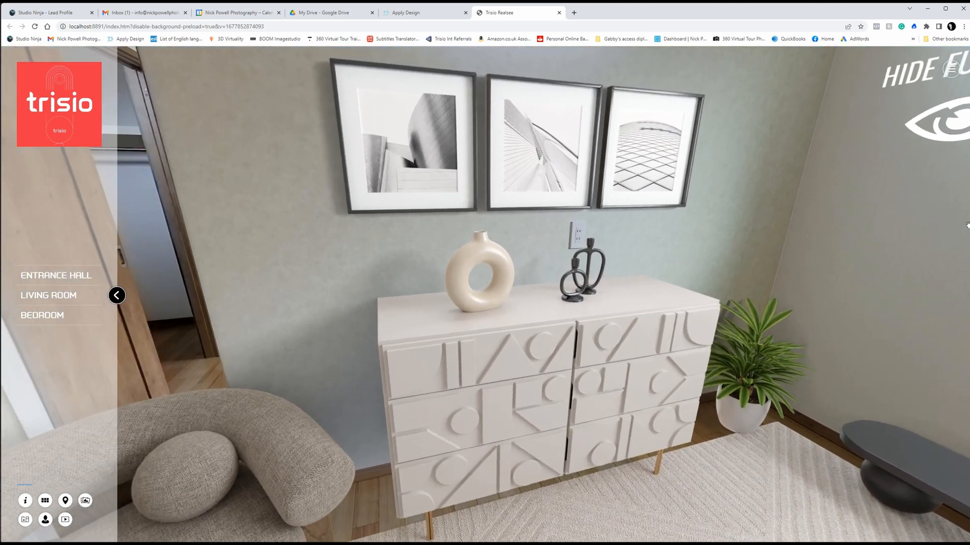
left_click_drag(571, 238, 853, 250)
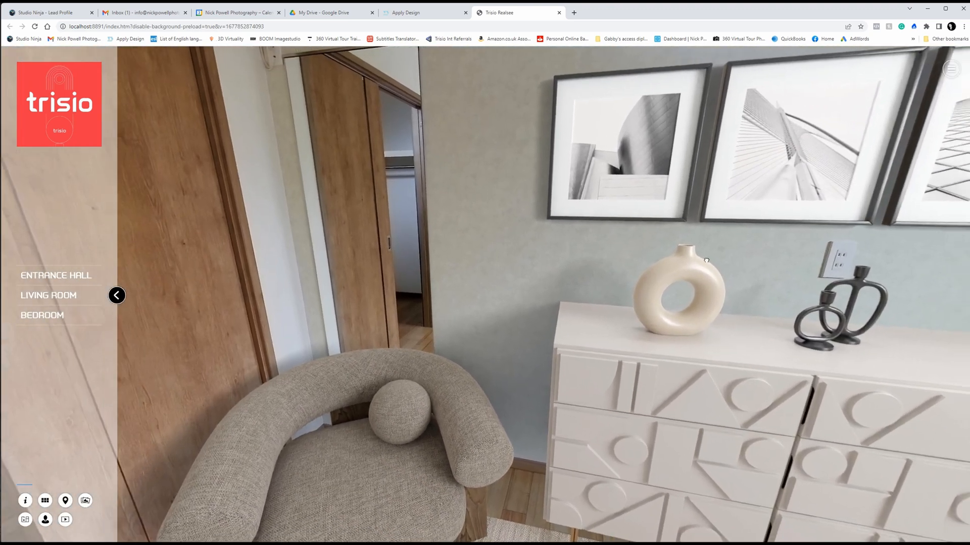
left_click_drag(706, 261, 424, 274)
left_click_drag(738, 273, 431, 281)
left_click_drag(643, 295, 337, 303)
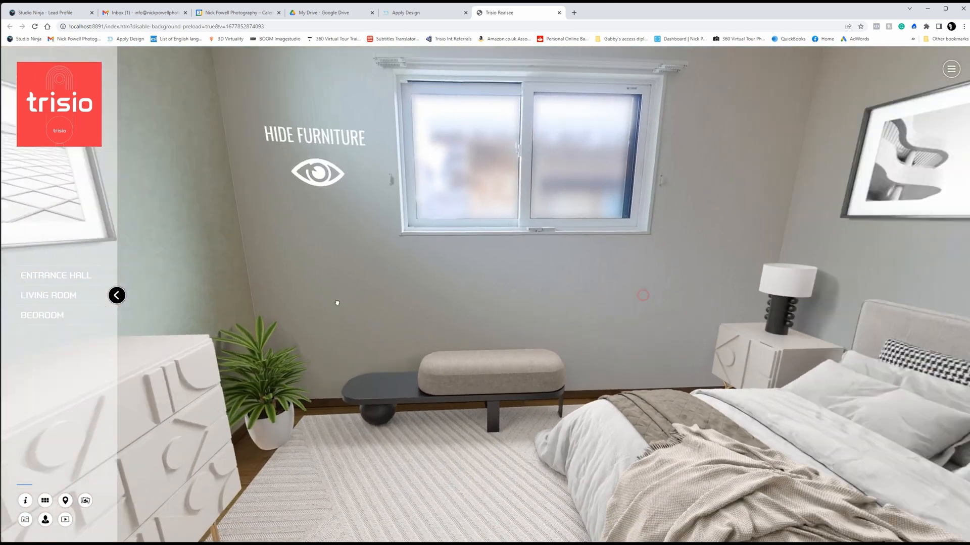
left_click_drag(658, 318, 650, 195)
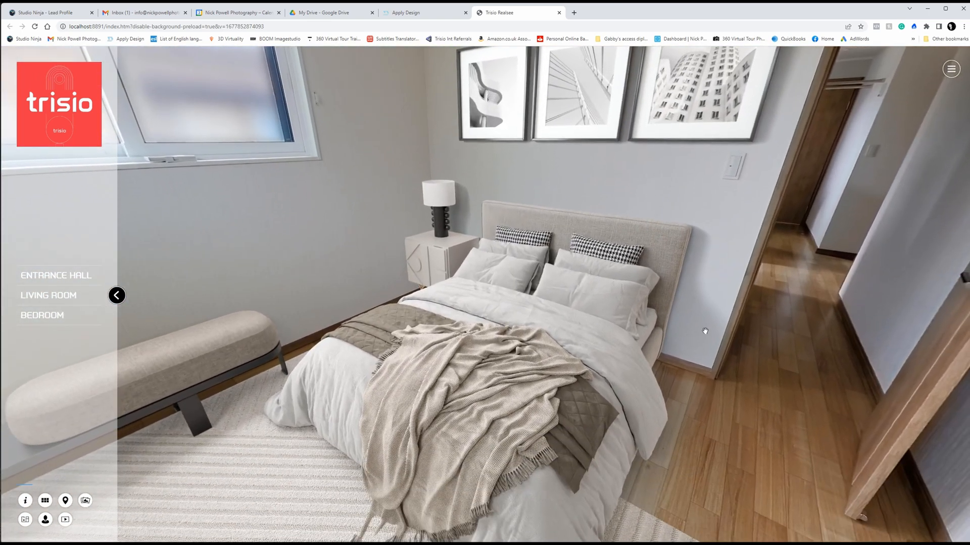
left_click_drag(708, 338, 718, 401)
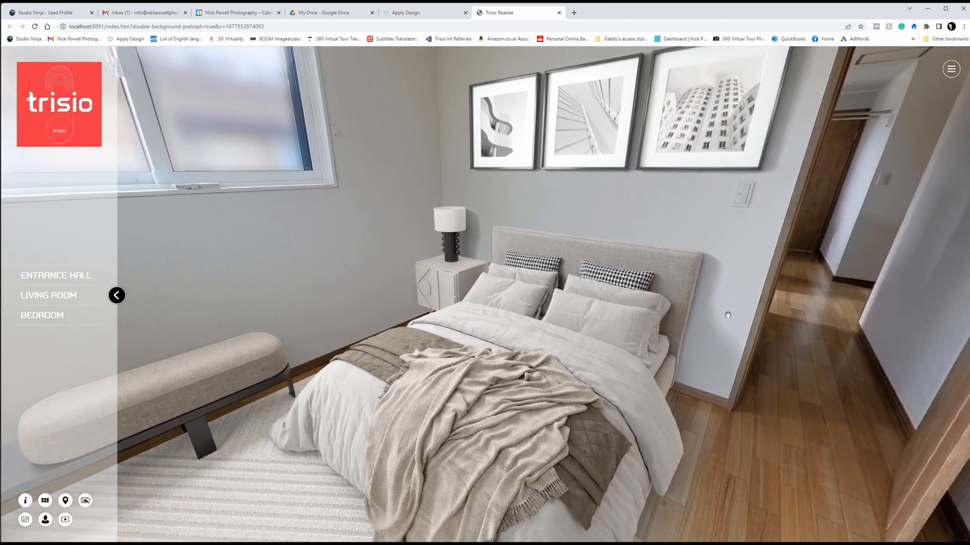